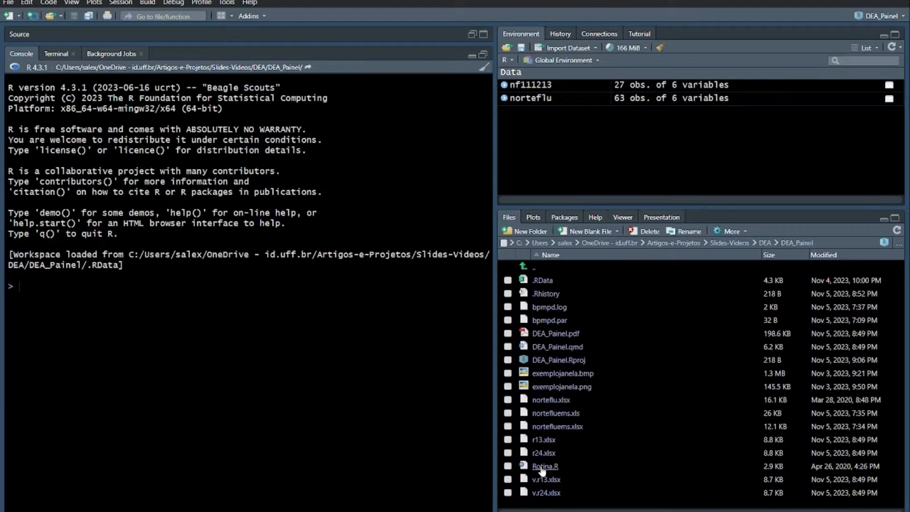
# Step: Open the Rotina.R script and go to the import and subsample code at its beginning
pyautogui.click(541, 467)
pyautogui.scroll(15, 67, 155)
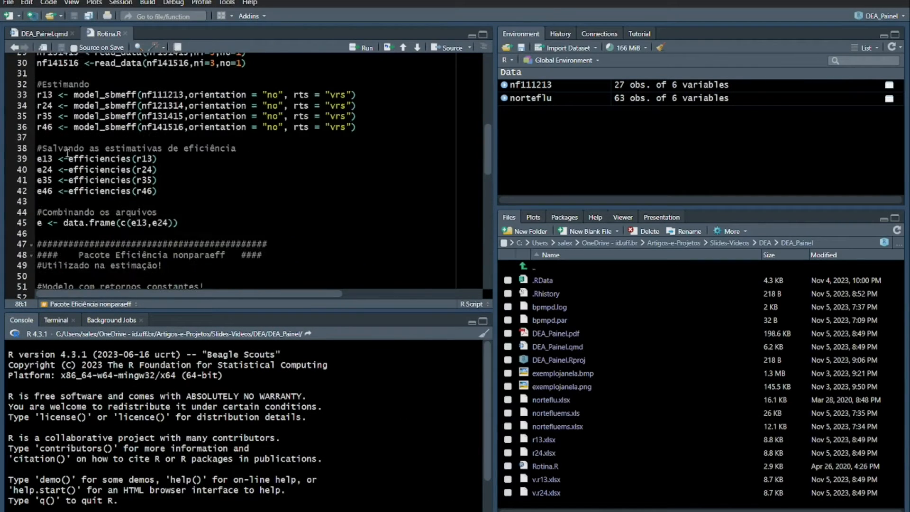
pyautogui.scroll(10, 67, 154)
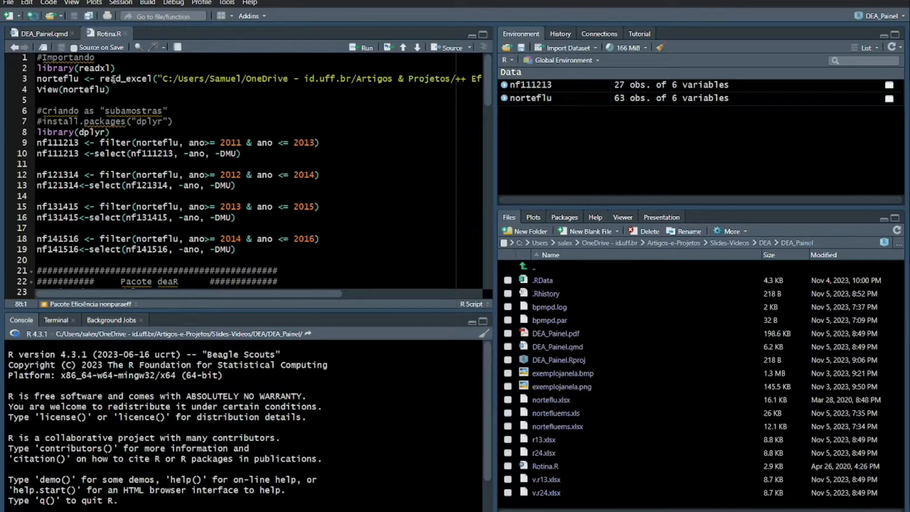
pyautogui.scroll(-1, 119, 82)
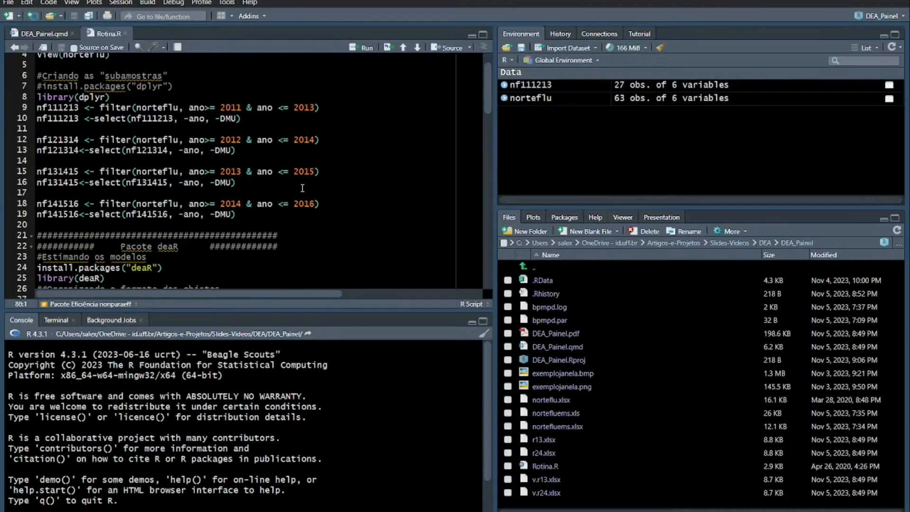
# Step: Import norteflu.xlsx from the project folder as the dataset norteflu, then close its data view
pyautogui.click(543, 404)
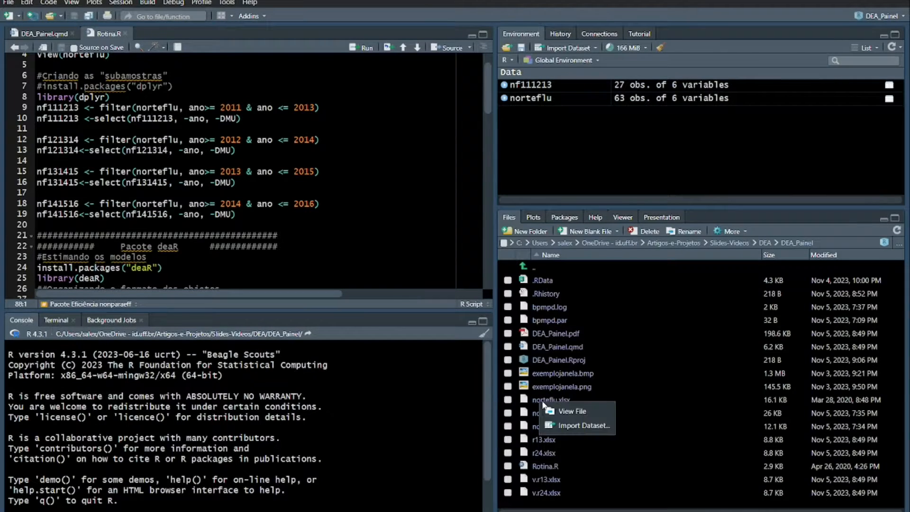
pyautogui.click(562, 425)
pyautogui.click(569, 425)
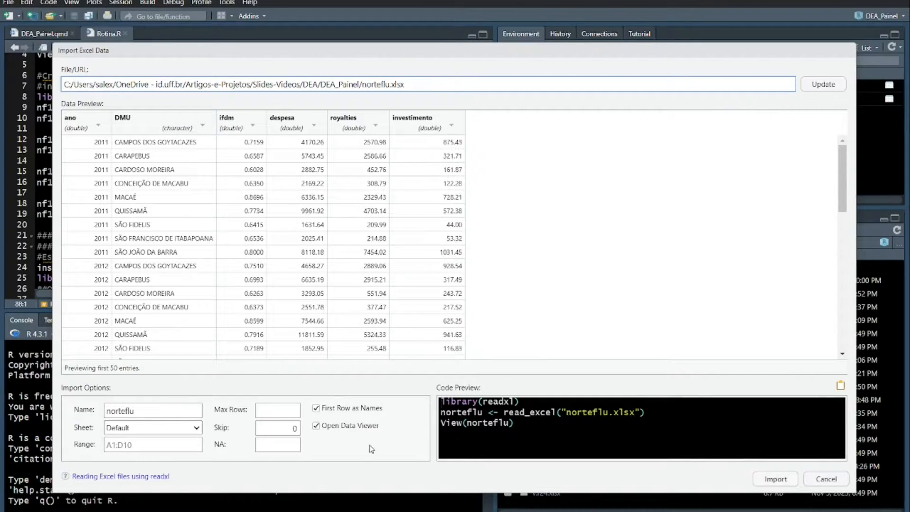
pyautogui.click(776, 480)
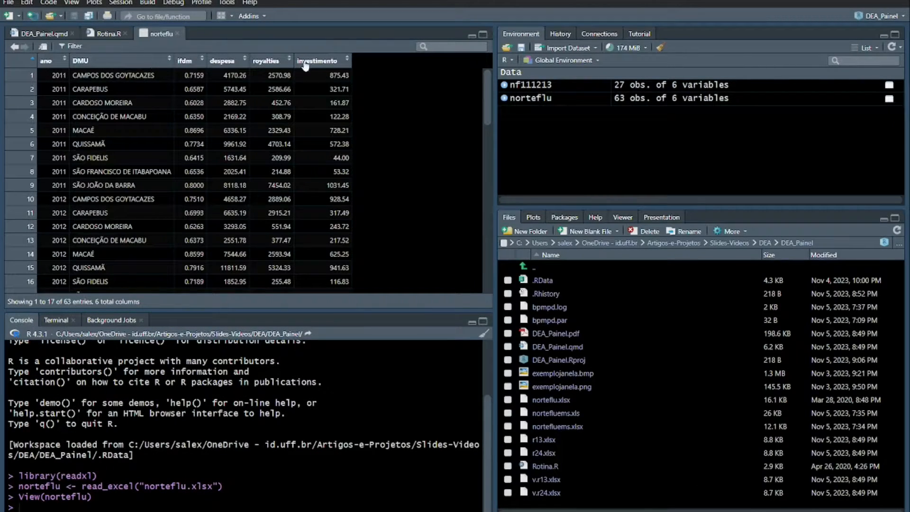
pyautogui.click(177, 33)
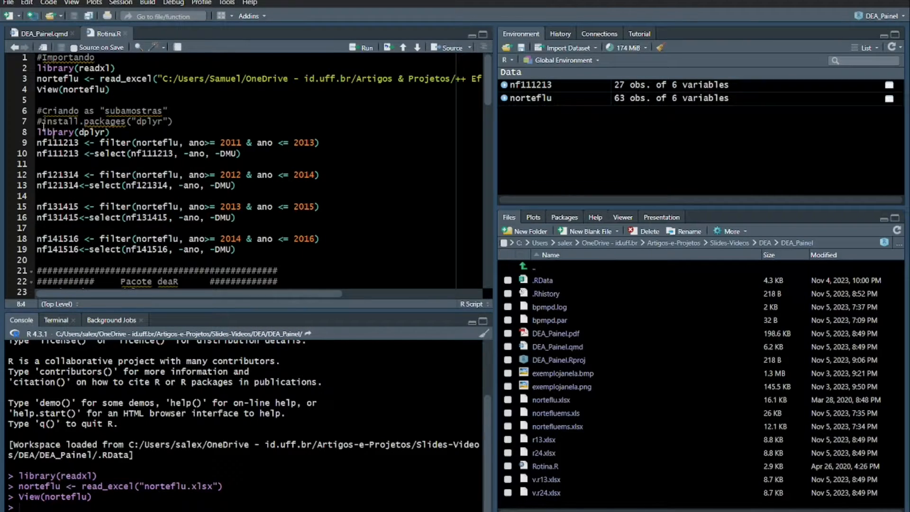
# Step: Uncomment the install.packages("dplyr") line in Rotina.R and place the cursor at the start of the library(dplyr) line
pyautogui.click(43, 122)
pyautogui.press('BackSpace')
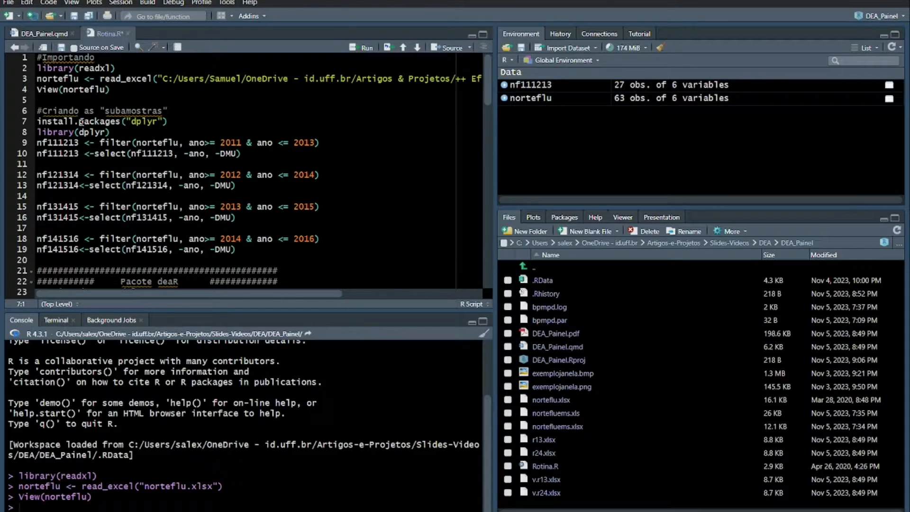
pyautogui.click(53, 133)
pyautogui.moveTo(38, 132); pyautogui.dragTo(112, 133)
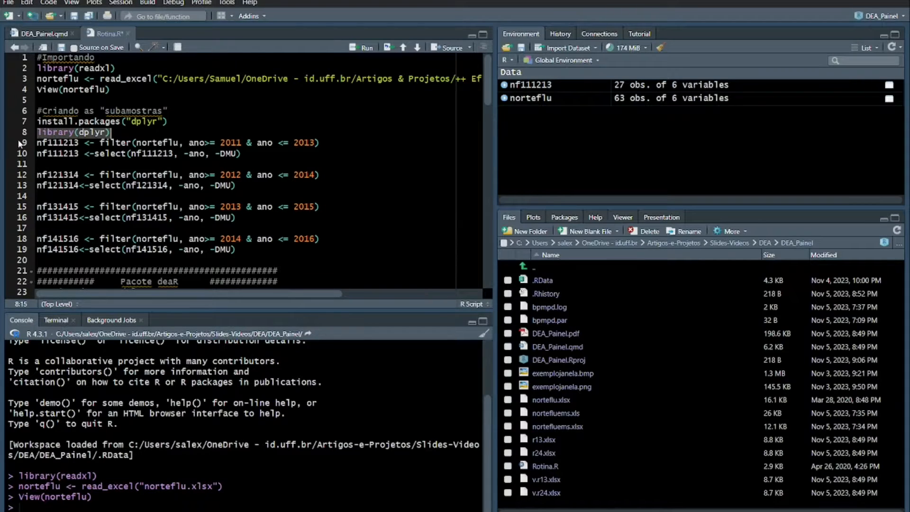
pyautogui.click(40, 131)
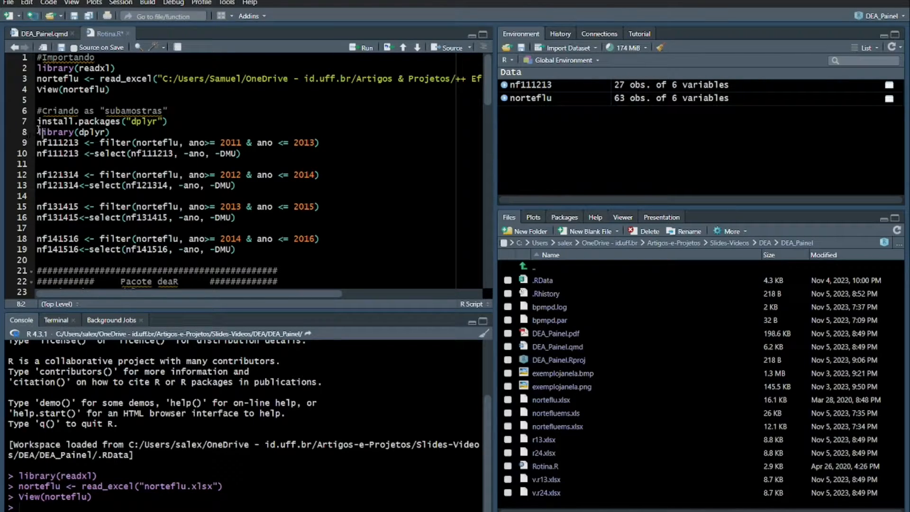
pyautogui.click(38, 132)
# Step: View the norteflu dataset, examine its records through the last year, and return to the Rotina.R script
pyautogui.click(537, 99)
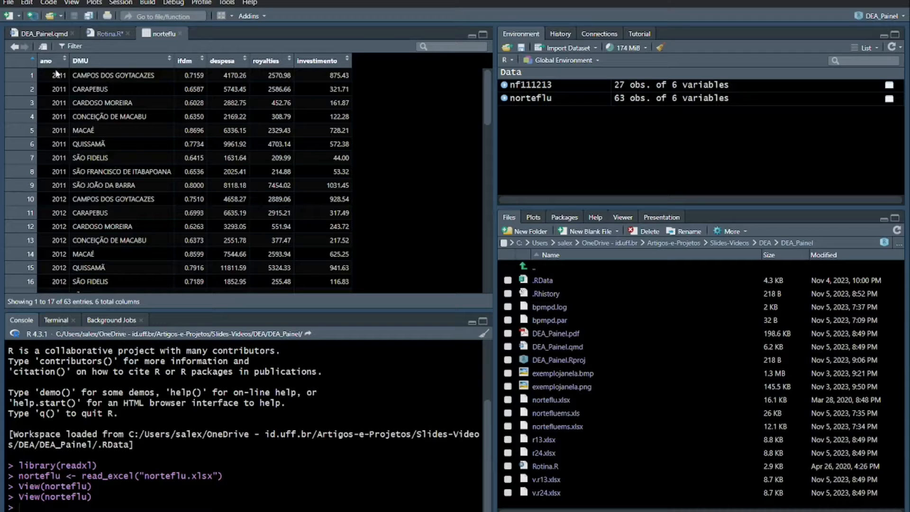
pyautogui.scroll(-5, 64, 201)
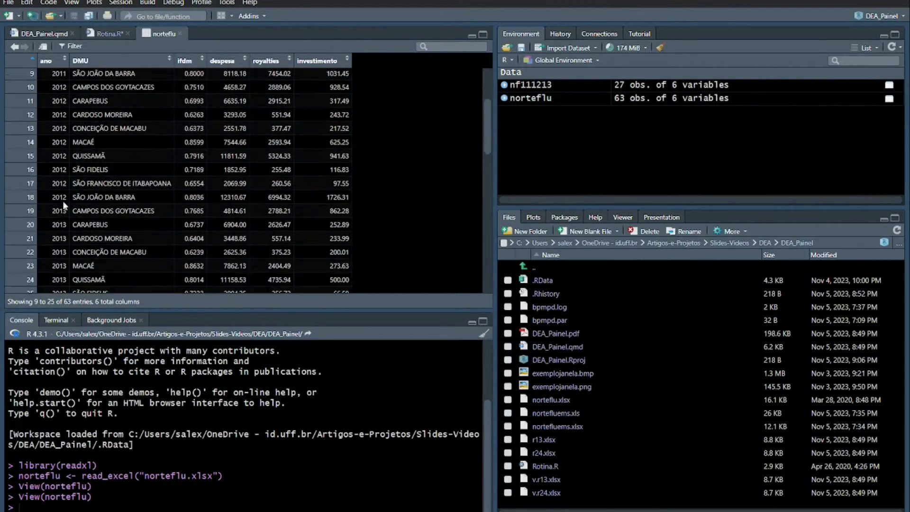
pyautogui.scroll(-3, 63, 200)
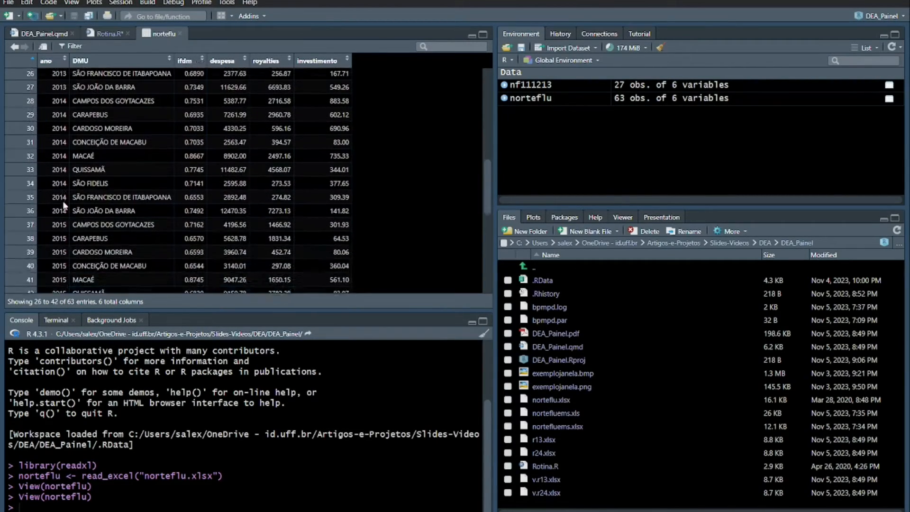
pyautogui.scroll(-5, 64, 202)
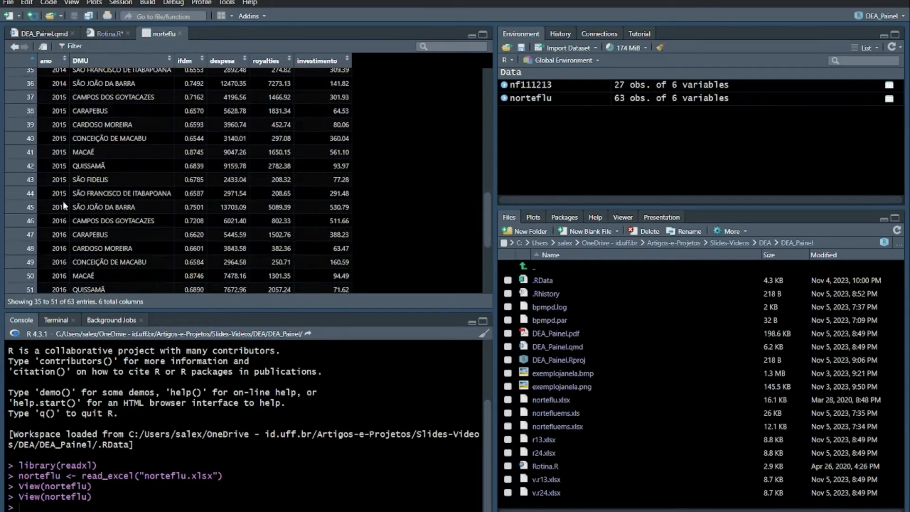
pyautogui.scroll(-2, 64, 201)
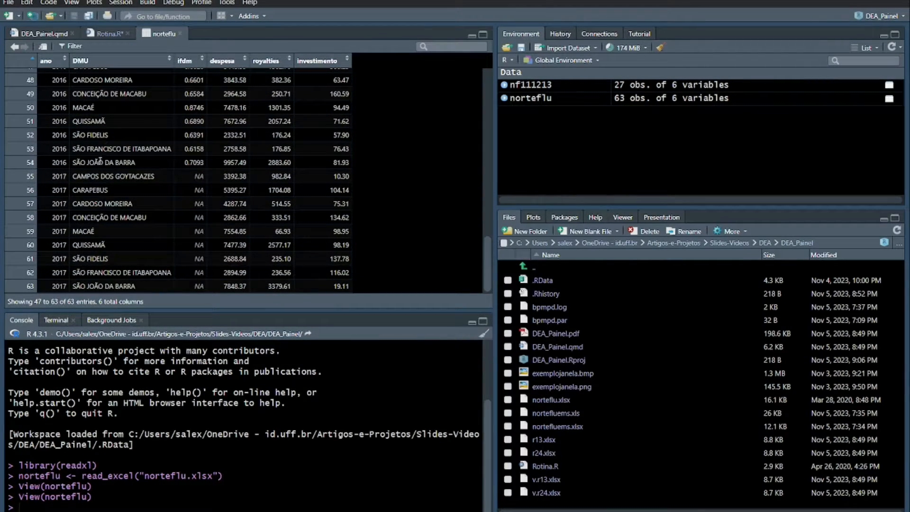
pyautogui.moveTo(98, 162); pyautogui.dragTo(351, 163)
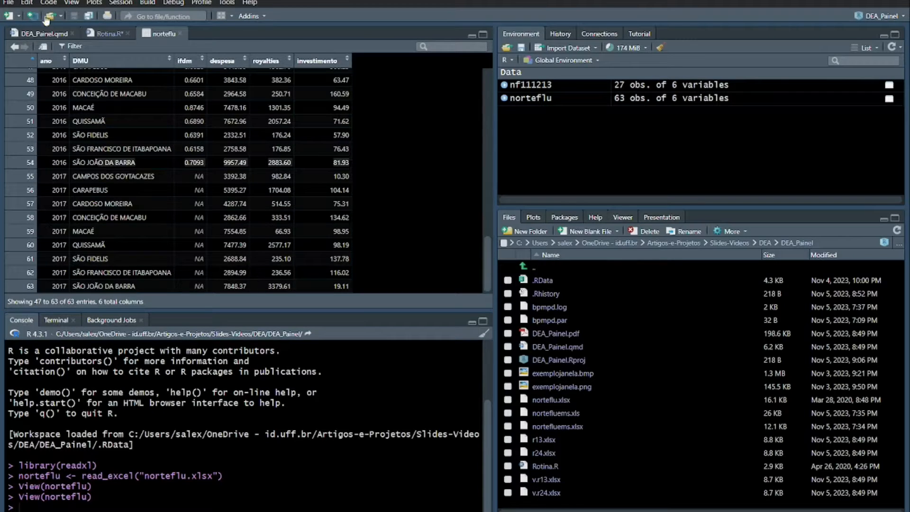
pyautogui.click(107, 33)
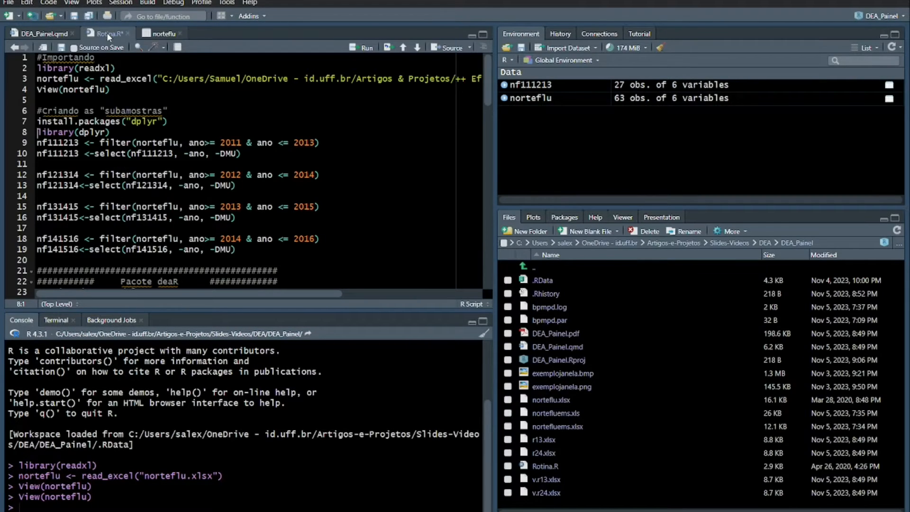
# Step: Compare the 2011 to 2013 records in norteflu with the subsample code in Rotina.R
pyautogui.click(155, 31)
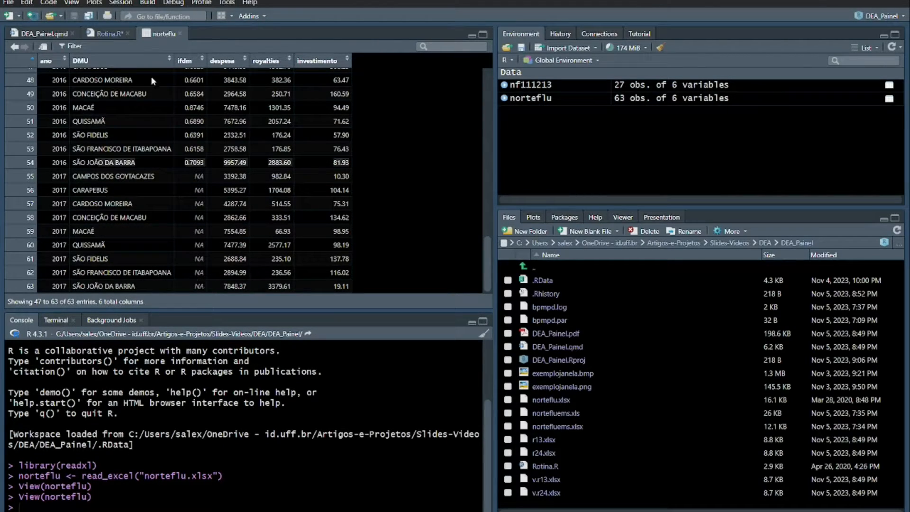
pyautogui.click(117, 33)
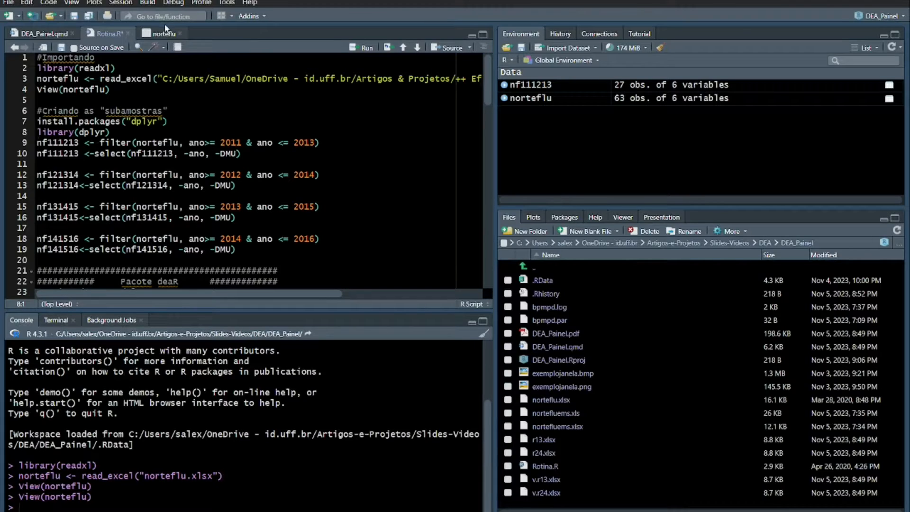
pyautogui.click(156, 34)
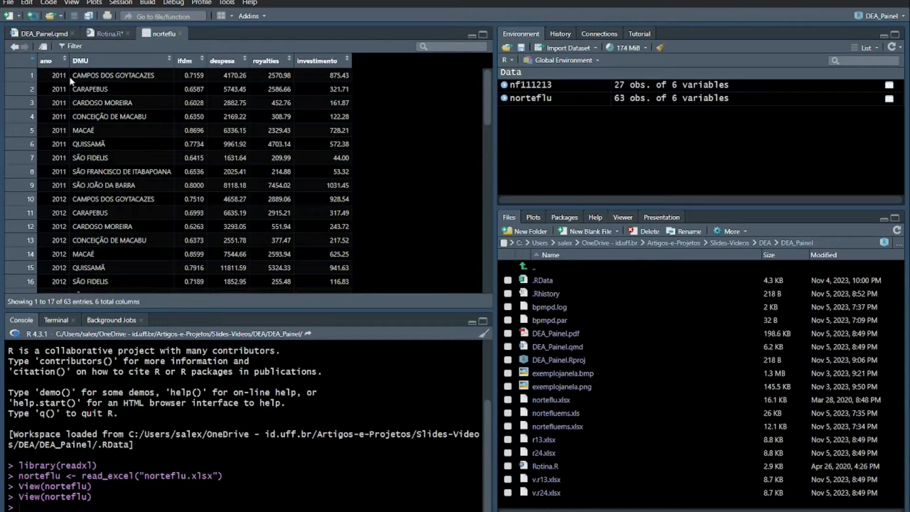
pyautogui.scroll(-5, 70, 169)
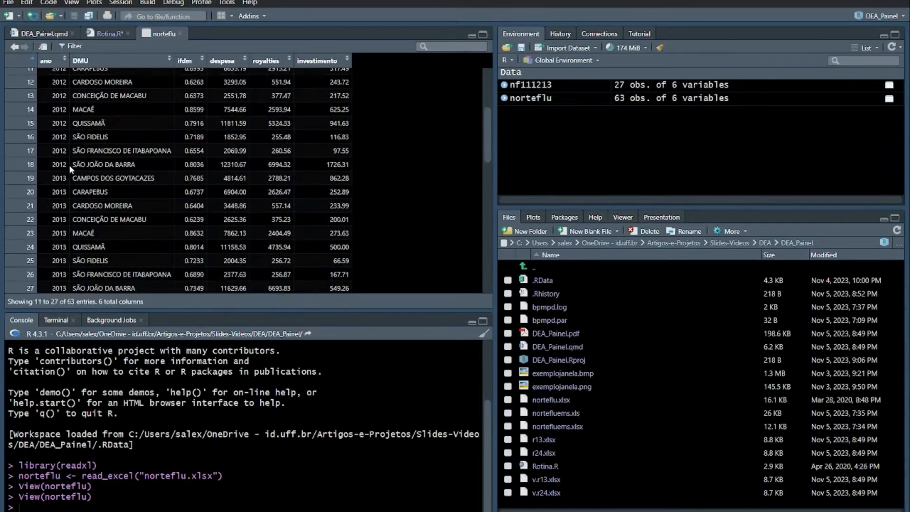
pyautogui.scroll(5, 70, 165)
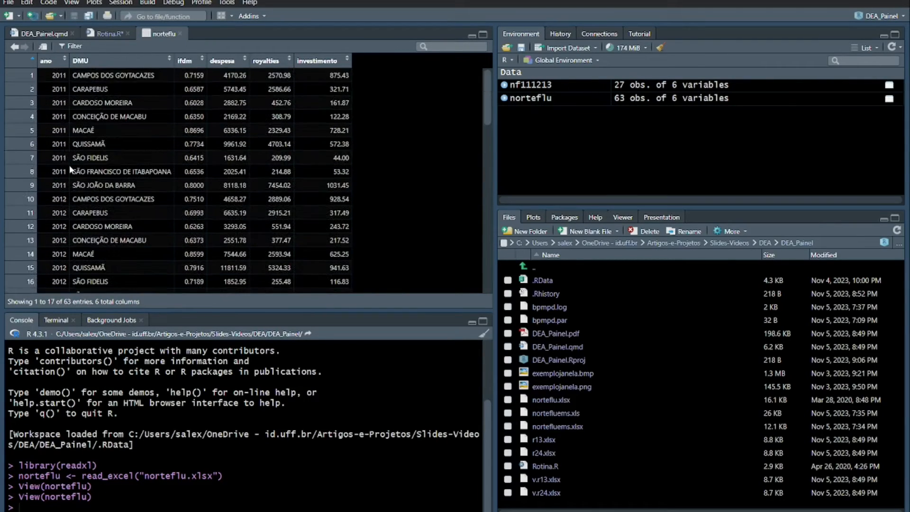
pyautogui.click(104, 35)
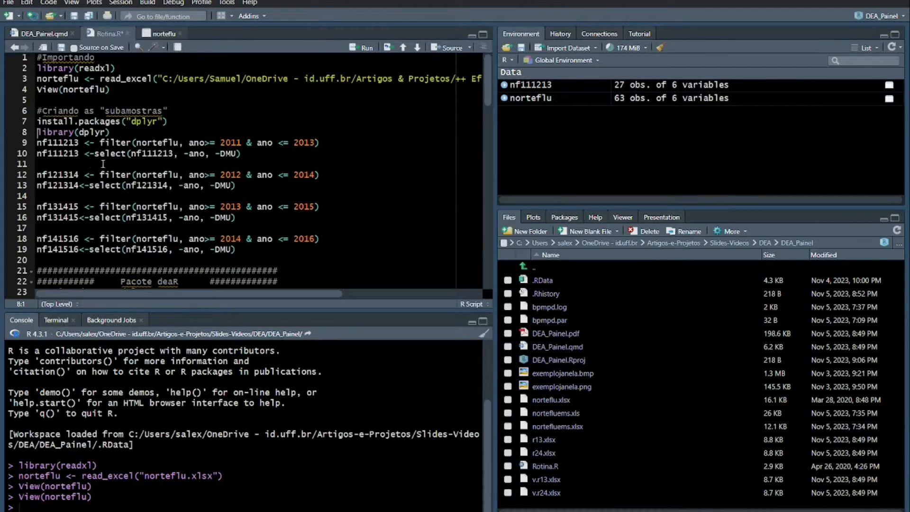
# Step: Load the dplyr package by running the library(dplyr) line of the script
pyautogui.doubleClick(58, 144)
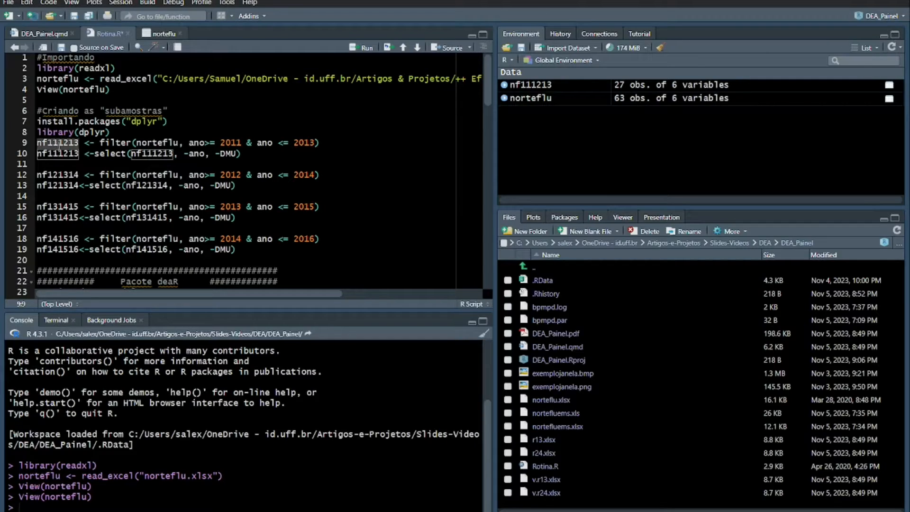
pyautogui.click(117, 144)
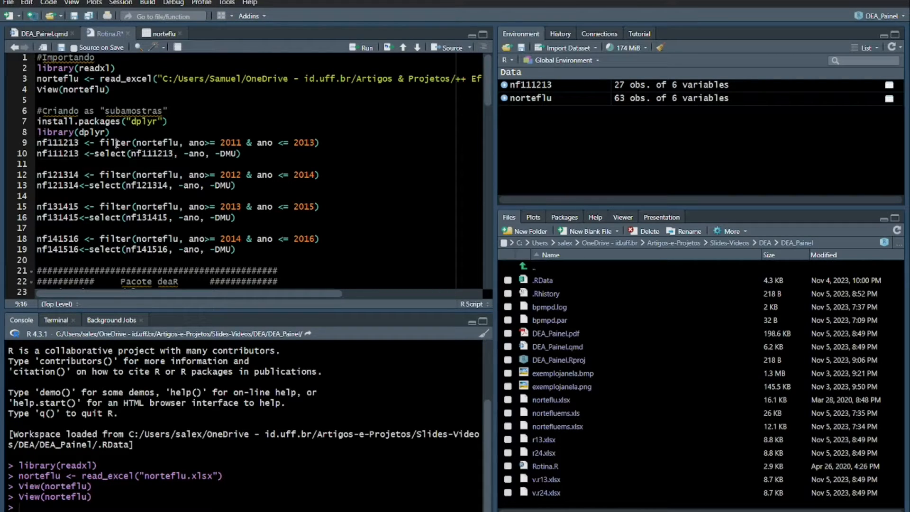
pyautogui.click(111, 144)
pyautogui.click(58, 132)
pyautogui.click(355, 49)
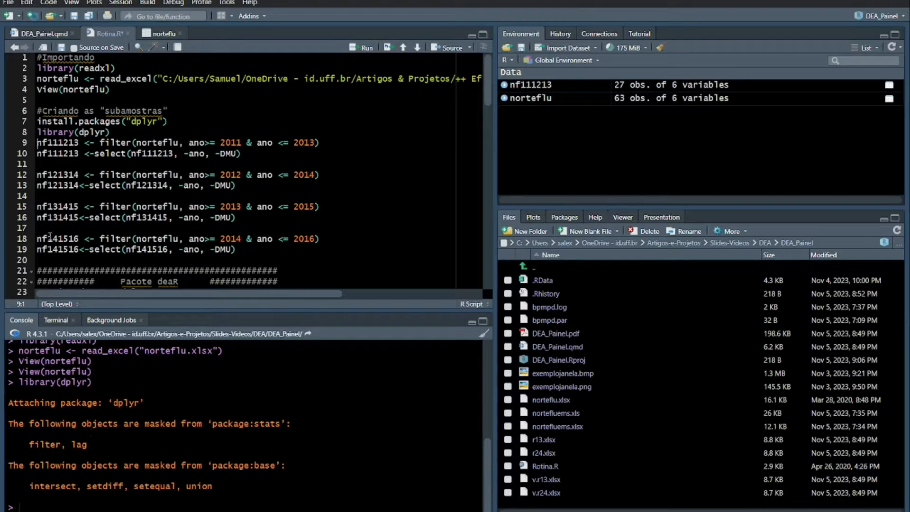
# Step: Run the script line that filters norteflu to the years 2011 through 2013 into nf111213
pyautogui.doubleClick(114, 141)
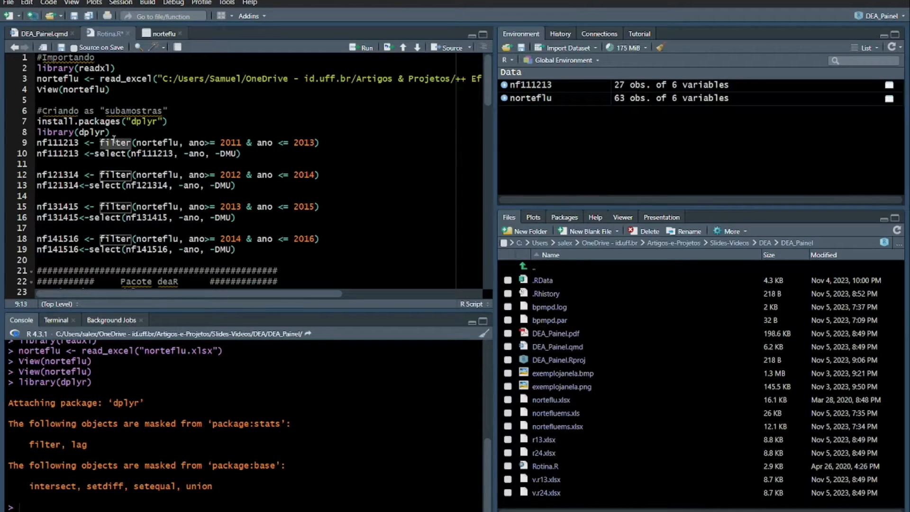
pyautogui.doubleClick(161, 143)
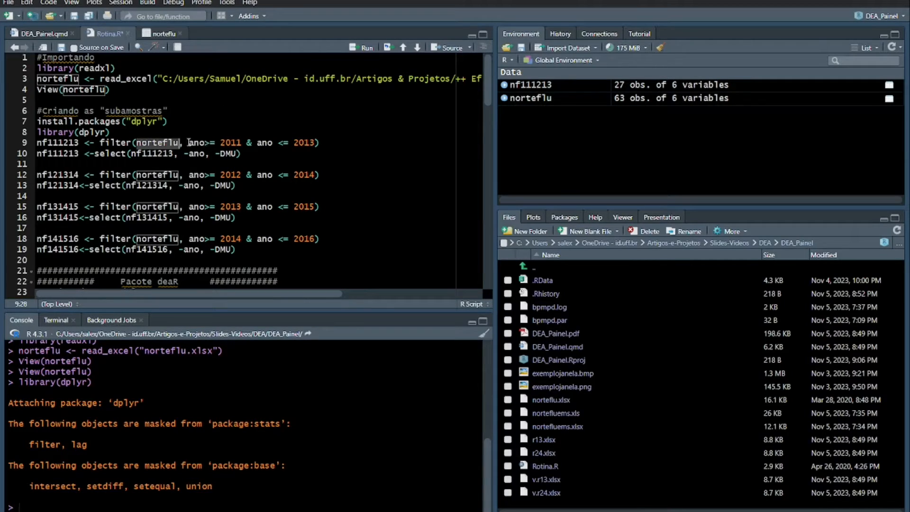
pyautogui.moveTo(188, 142); pyautogui.dragTo(315, 143)
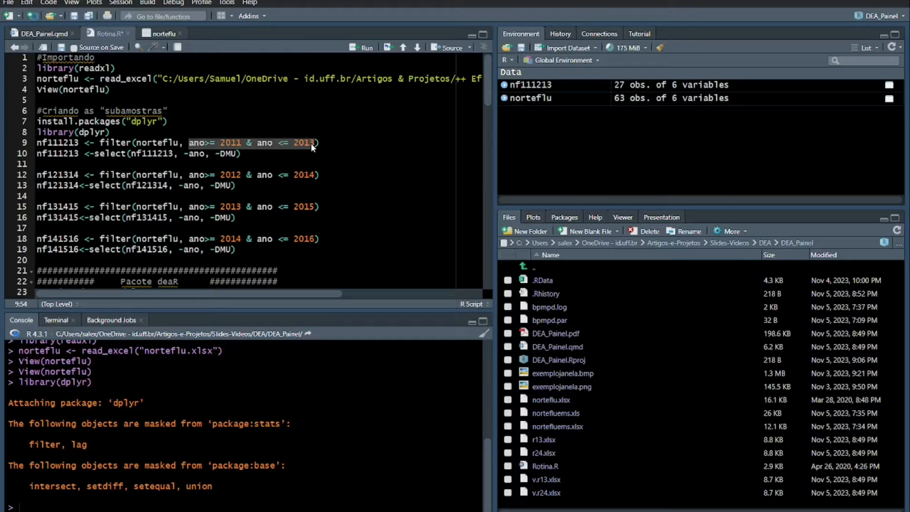
pyautogui.click(58, 142)
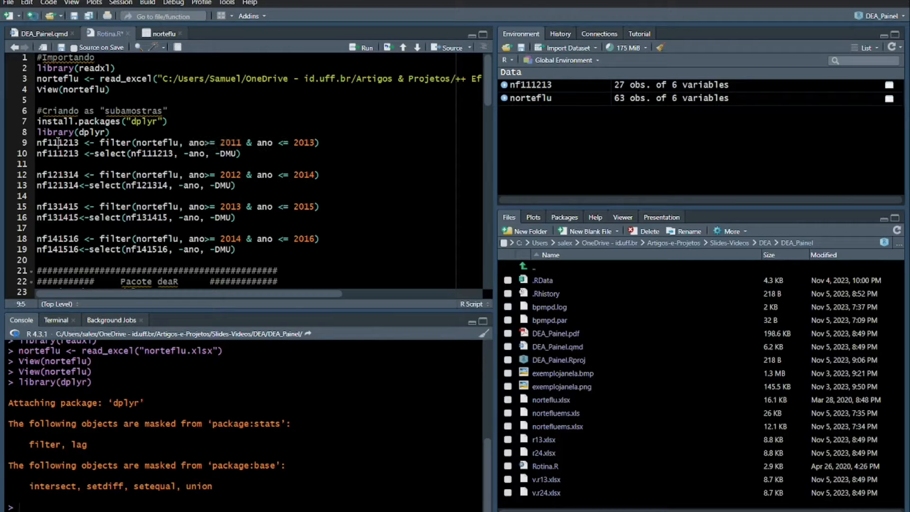
pyautogui.click(361, 48)
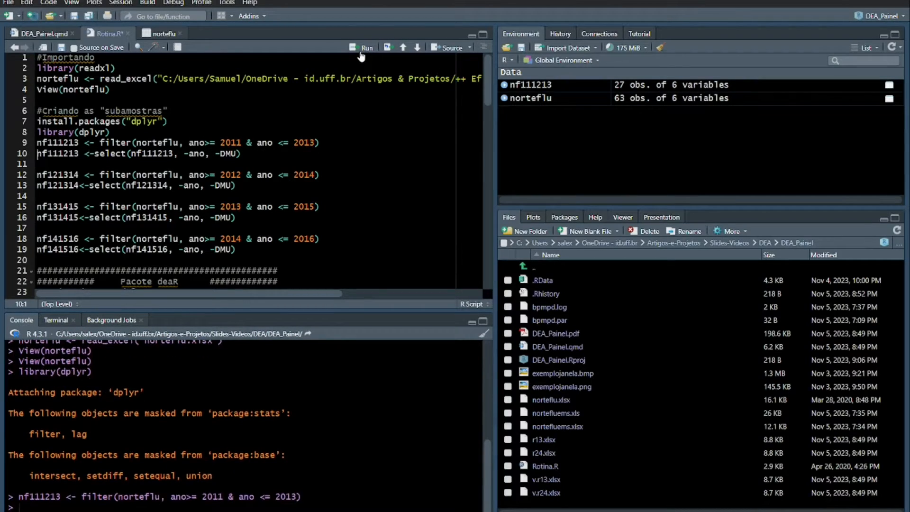
# Step: View the nf111213 subsample, check its years and columns against the select line, and return to the Rotina.R script
pyautogui.click(527, 85)
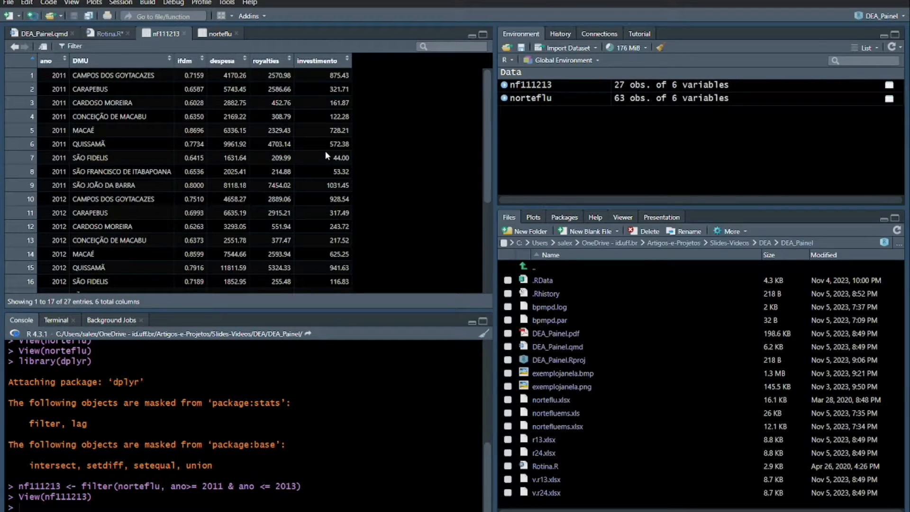
pyautogui.scroll(-3, 326, 154)
pyautogui.scroll(3, 258, 187)
pyautogui.click(102, 31)
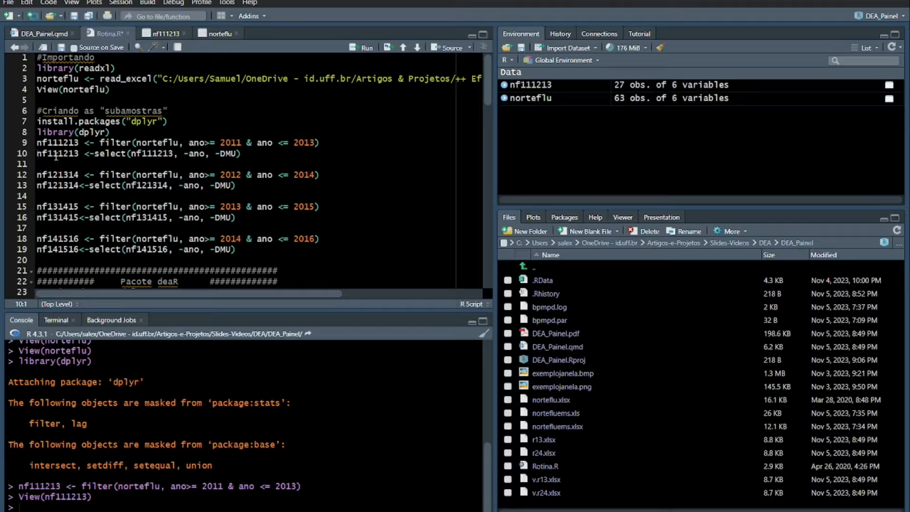
pyautogui.click(162, 35)
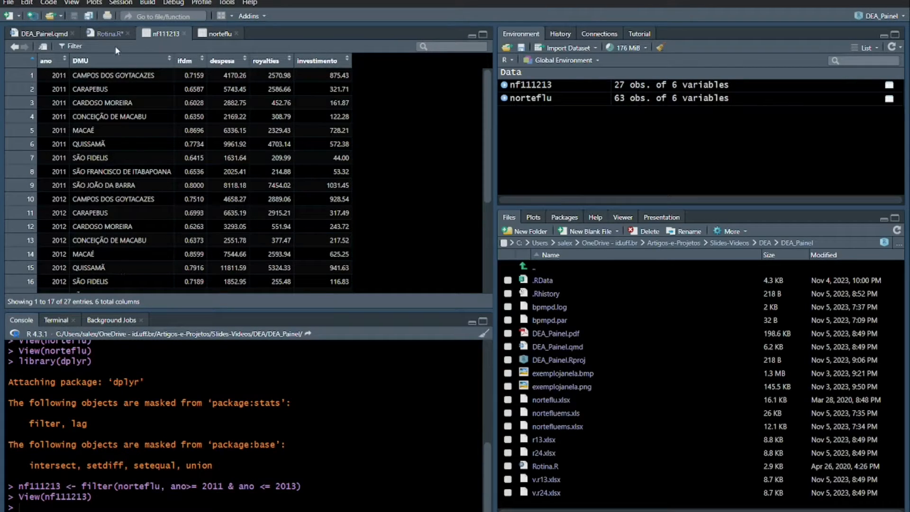
pyautogui.click(106, 36)
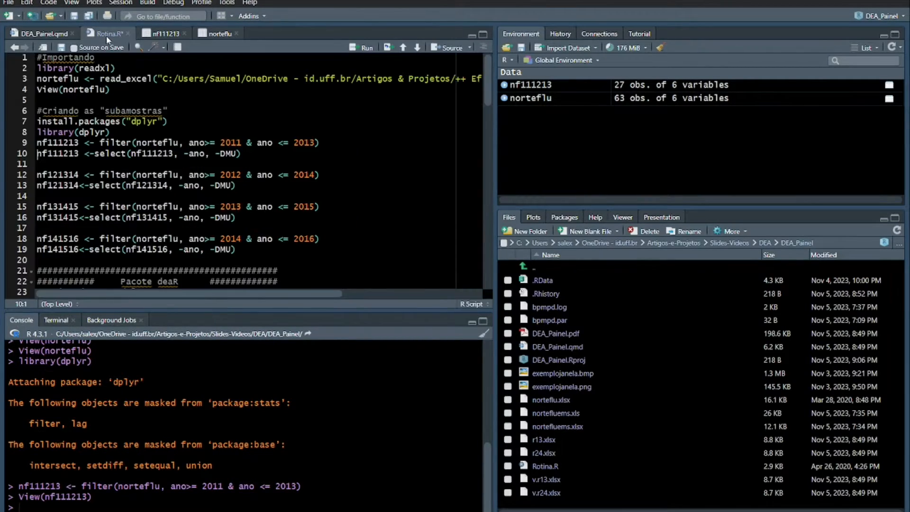
# Step: Remove the ano and DMU columns from nf111213 by running its select line, and check the columns in the data table
pyautogui.click(107, 154)
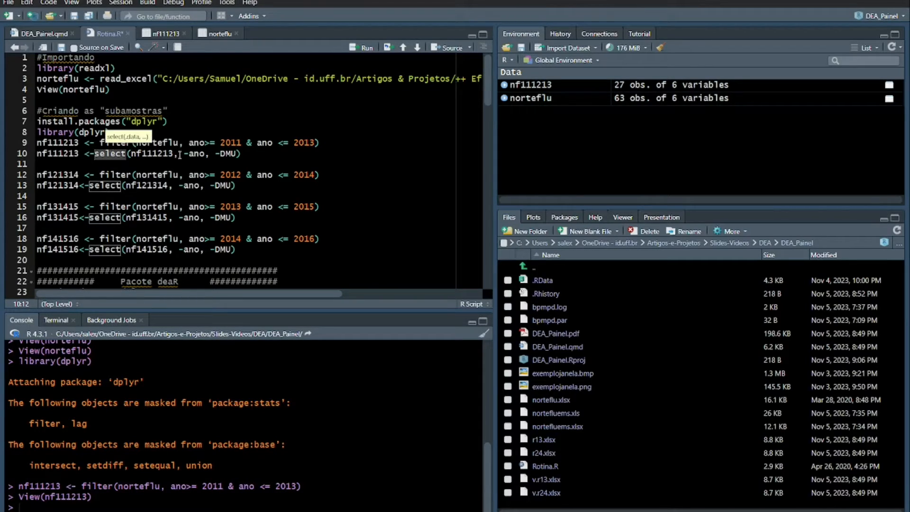
pyautogui.moveTo(183, 154); pyautogui.dragTo(240, 154)
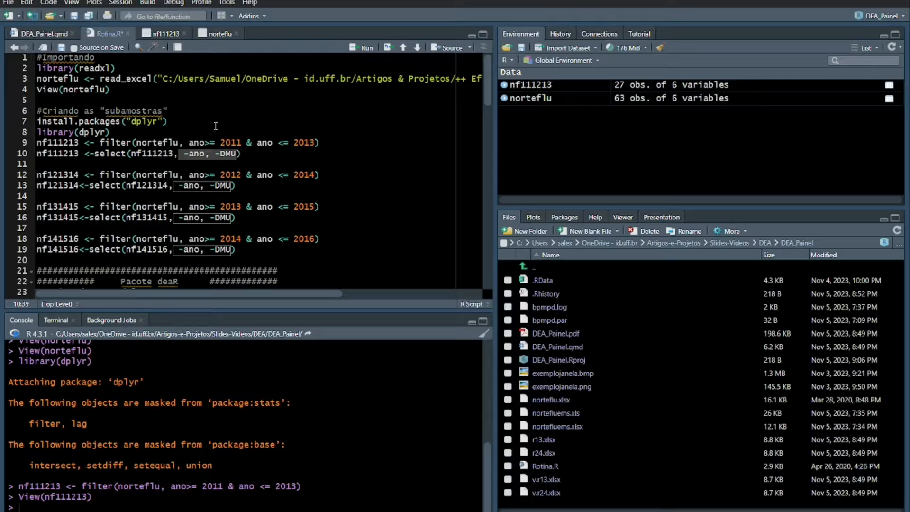
pyautogui.click(161, 34)
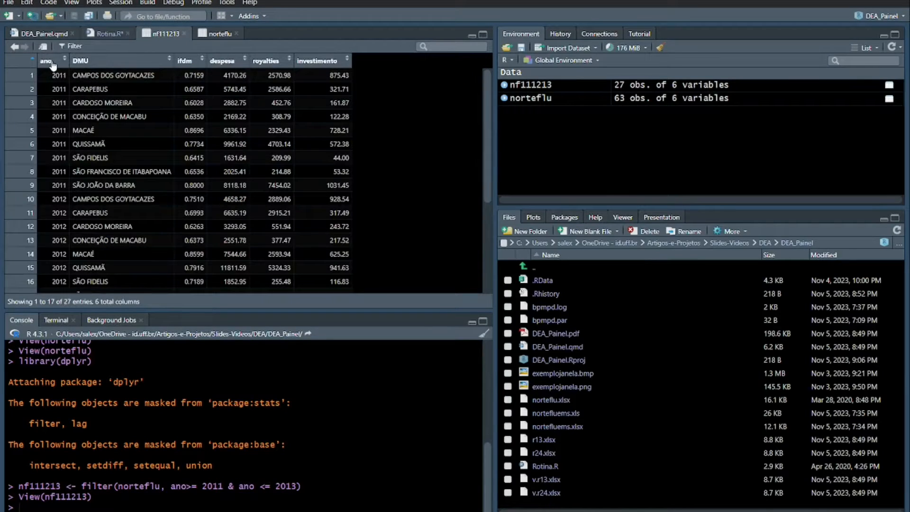
pyautogui.click(107, 33)
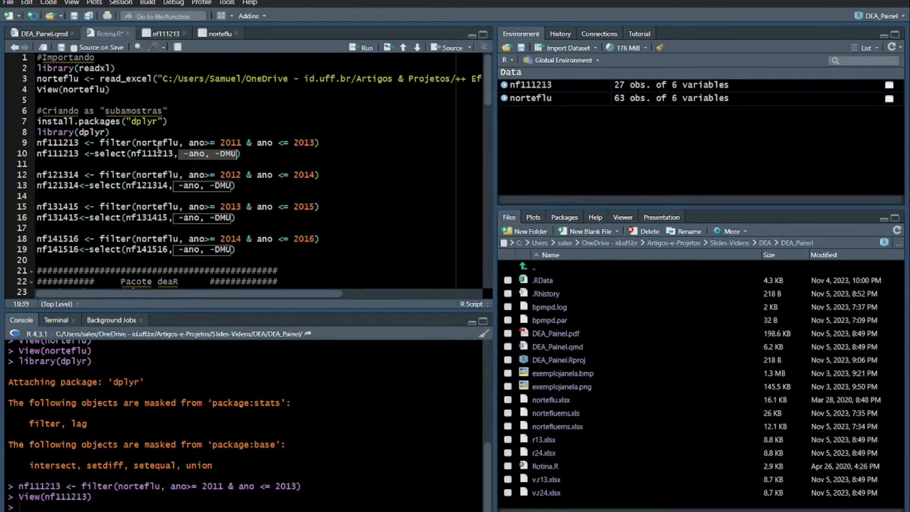
pyautogui.click(150, 186)
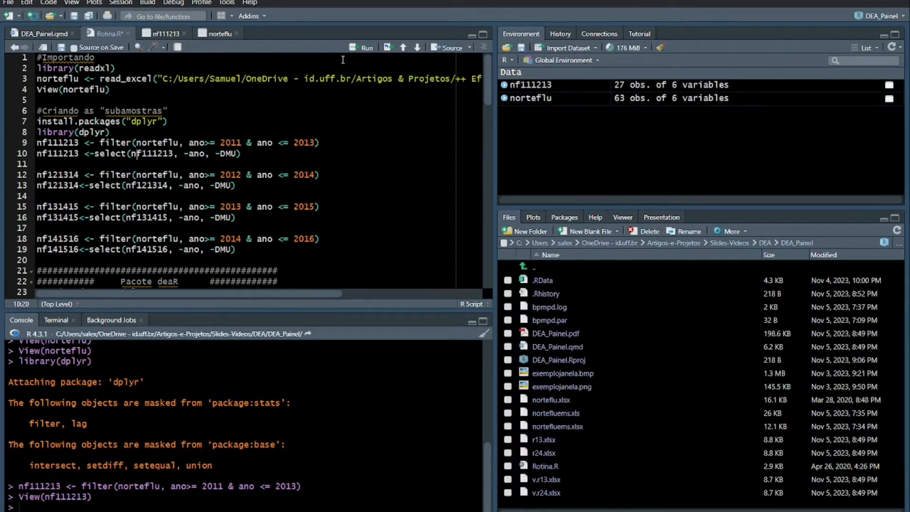
pyautogui.click(361, 49)
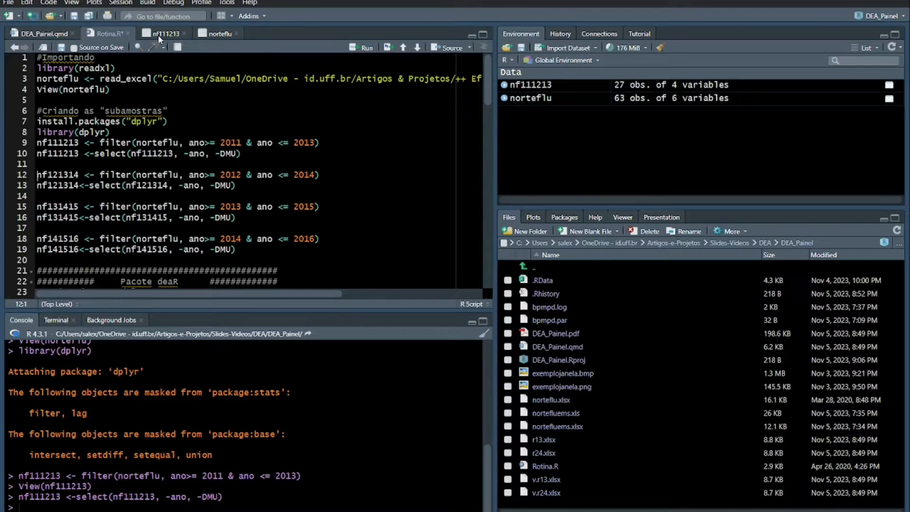
pyautogui.click(158, 35)
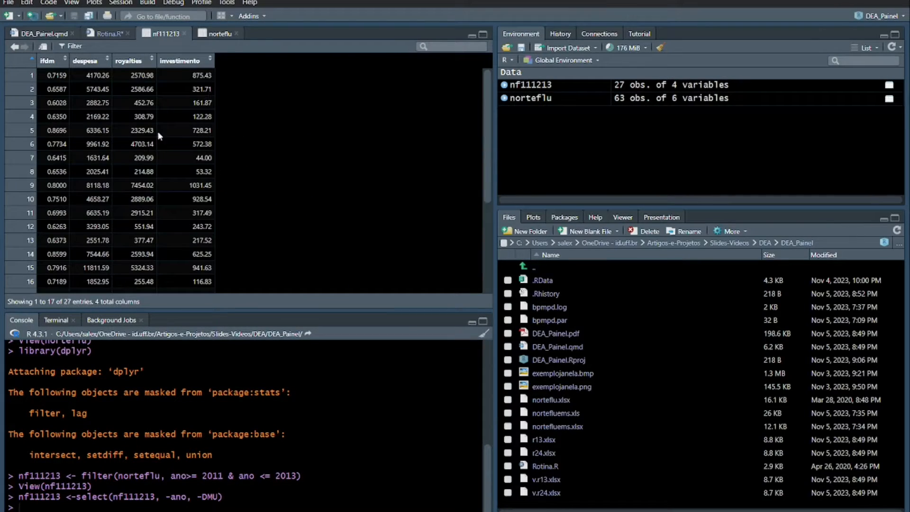
# Step: Run the Rotina.R lines that filter norteflu to 2012 through 2014 into nf121314 and drop its ano and DMU columns
pyautogui.click(107, 34)
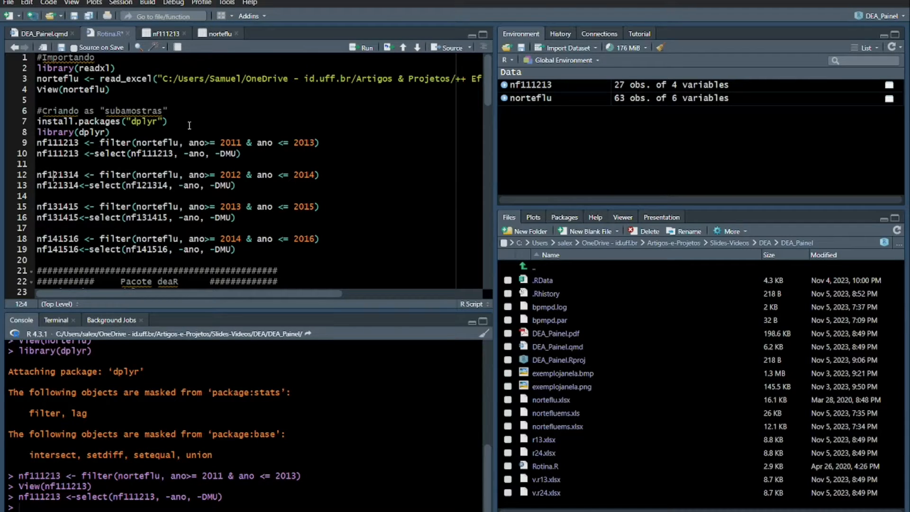
pyautogui.click(366, 48)
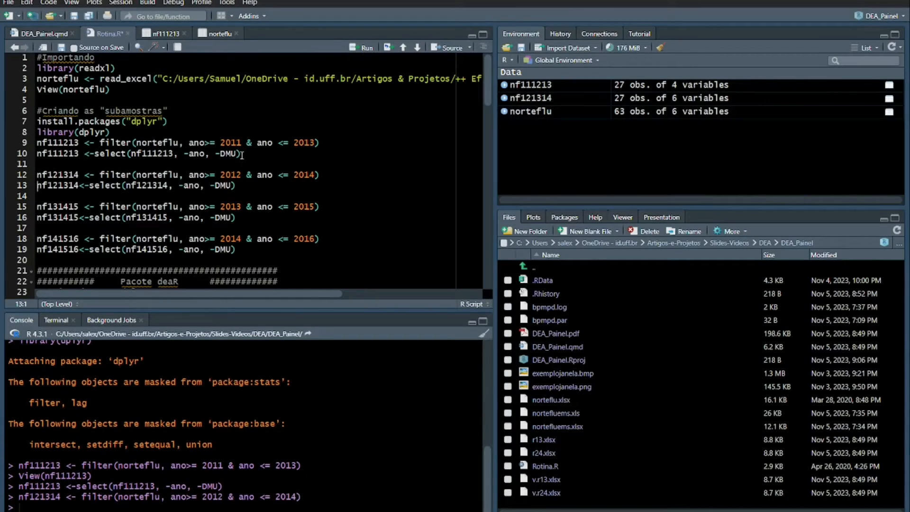
pyautogui.moveTo(218, 175); pyautogui.dragTo(320, 176)
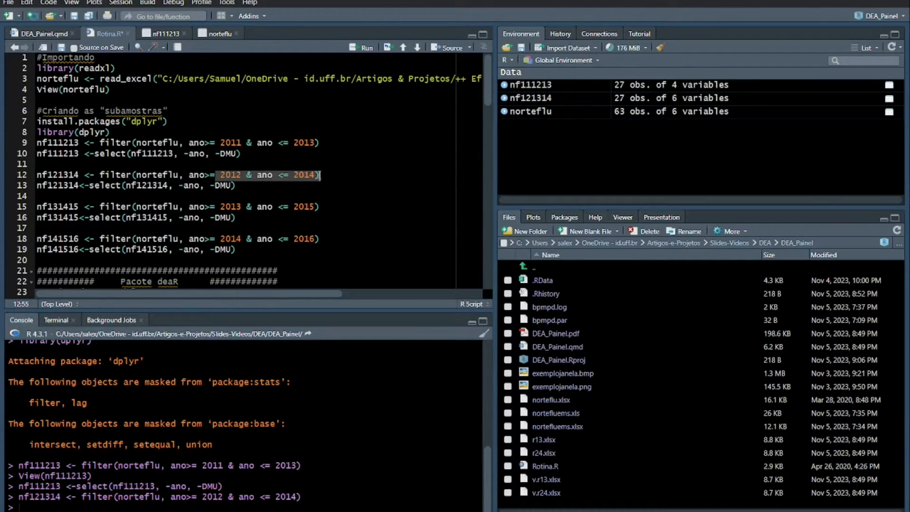
pyautogui.click(65, 175)
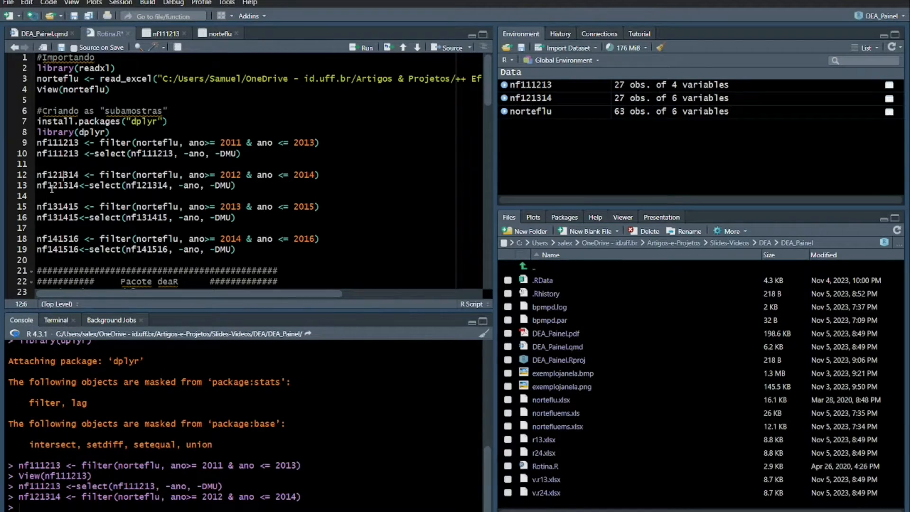
pyautogui.click(358, 48)
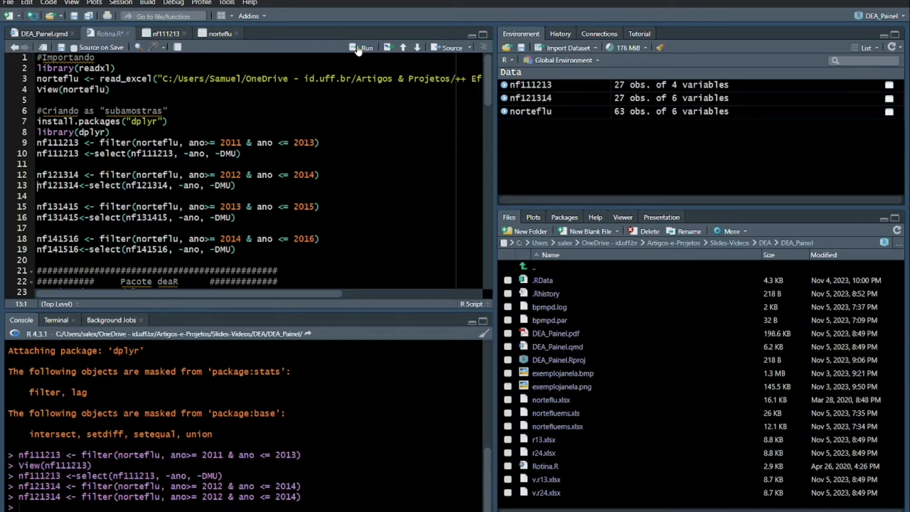
pyautogui.click(359, 49)
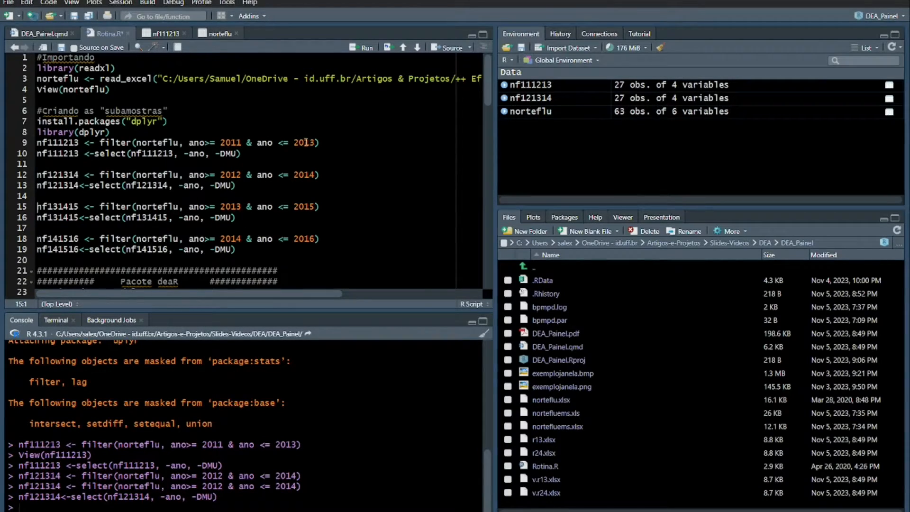
# Step: Run the script lines creating nf131415 for 2013 to 2015 and nf141516 for 2014 to 2016, both without ano and DMU
pyautogui.doubleClick(309, 240)
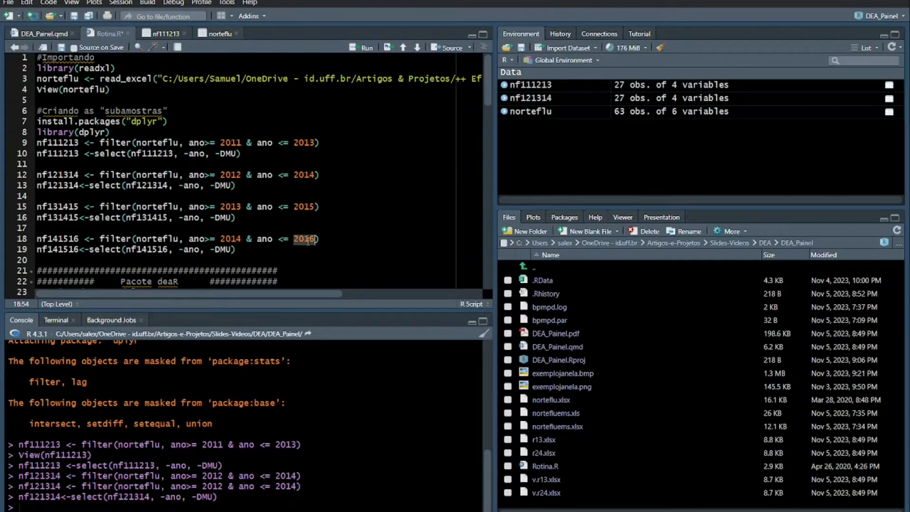
pyautogui.click(201, 207)
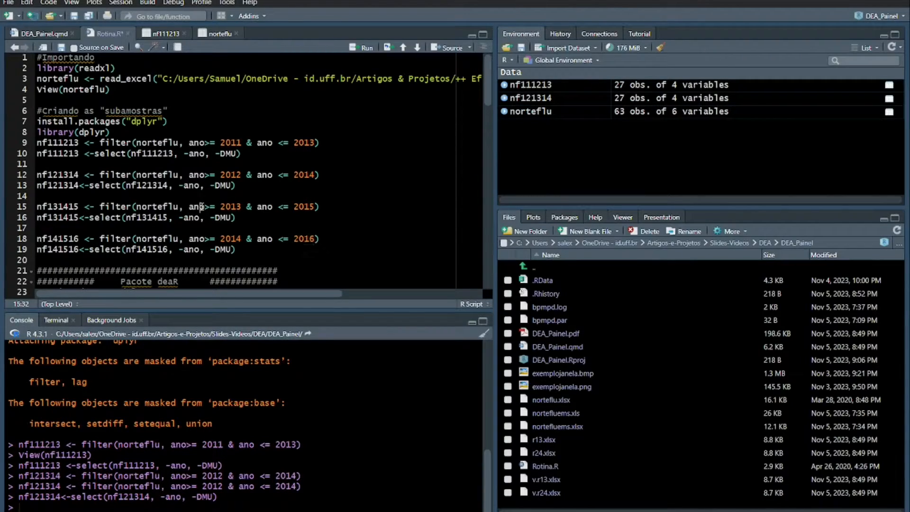
pyautogui.click(363, 48)
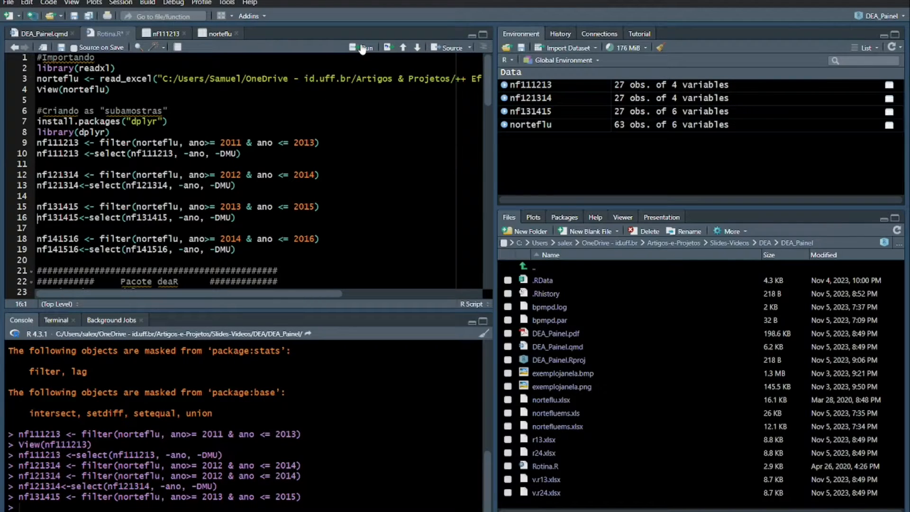
pyautogui.click(363, 48)
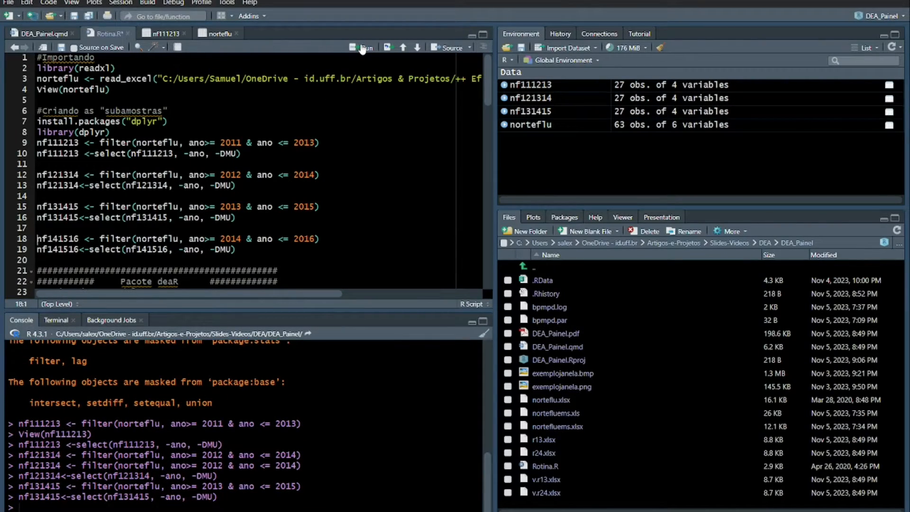
pyautogui.click(362, 48)
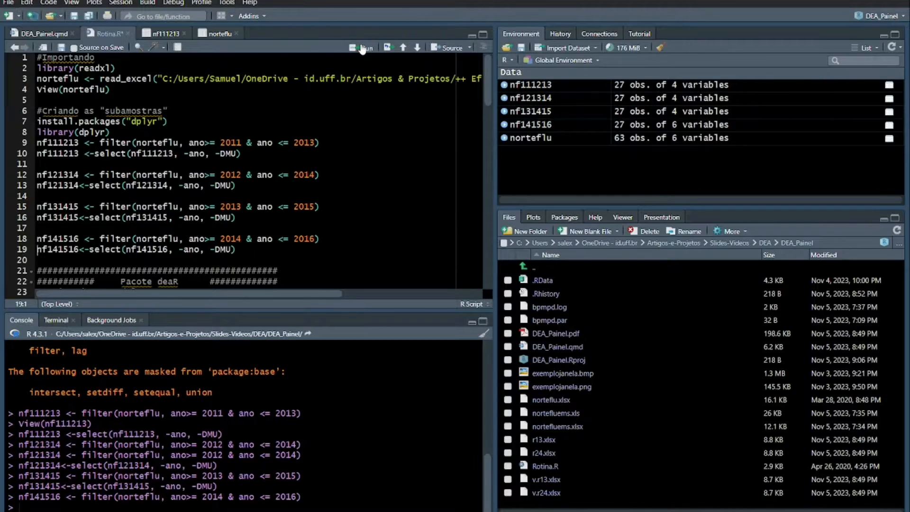
pyautogui.click(362, 48)
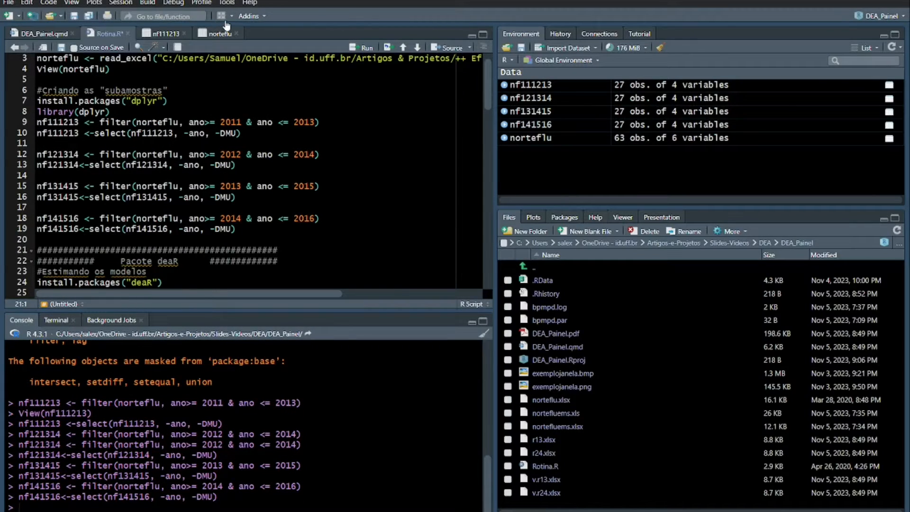
# Step: Add install.packages("nonparaeff") below the "Modelo com retornos constantes!" comment and load the package by running library(nonparaeff)
pyautogui.scroll(-2, 408, 170)
pyautogui.scroll(-10, 408, 169)
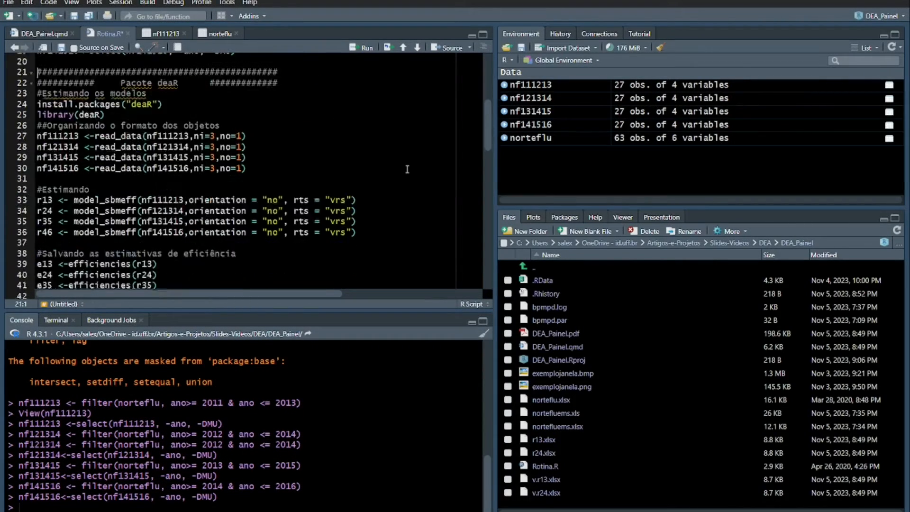
pyautogui.scroll(-1, 407, 169)
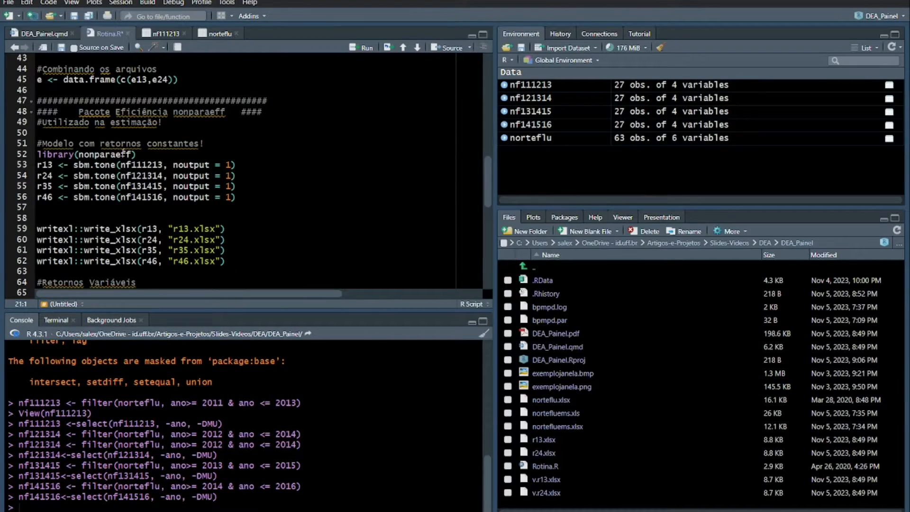
pyautogui.click(212, 149)
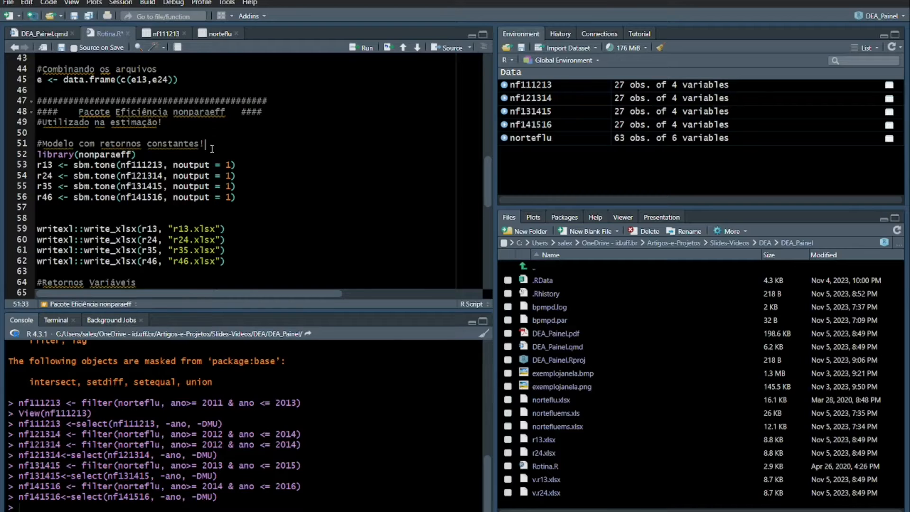
pyautogui.press('Return')
pyautogui.write('instal')
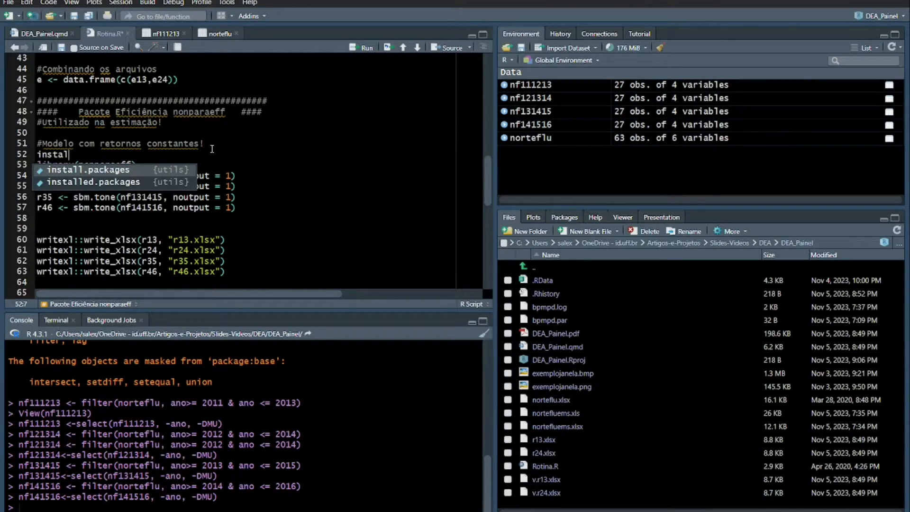
pyautogui.press('Tab')
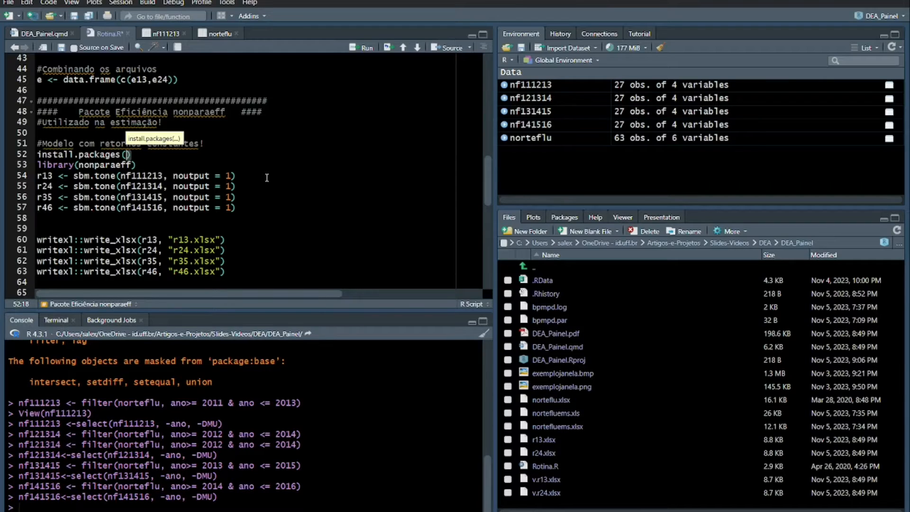
pyautogui.scroll(10, 267, 178)
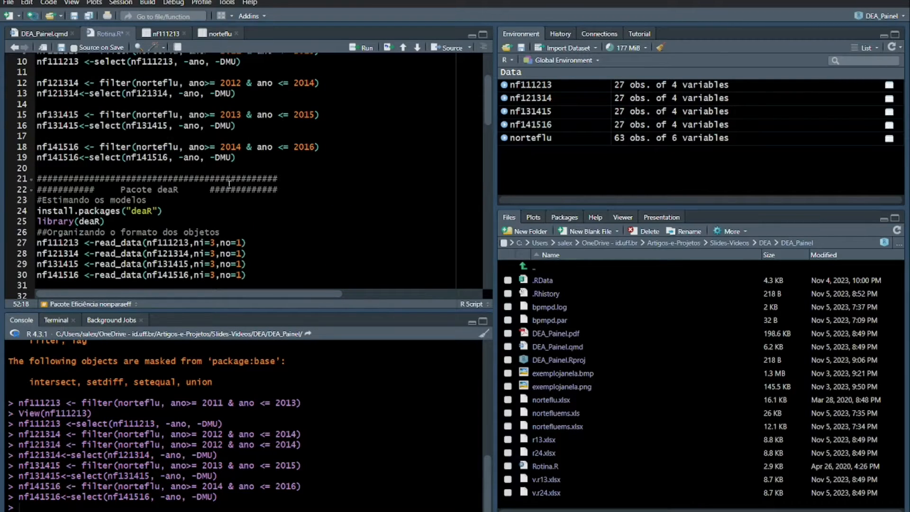
pyautogui.scroll(-9, 229, 184)
pyautogui.write('"')
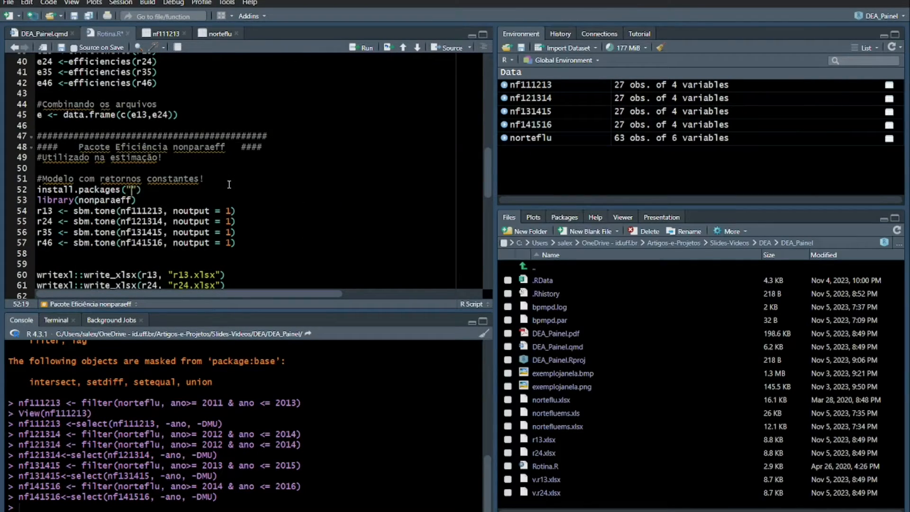
pyautogui.write('nonparaeff')
pyautogui.click(51, 199)
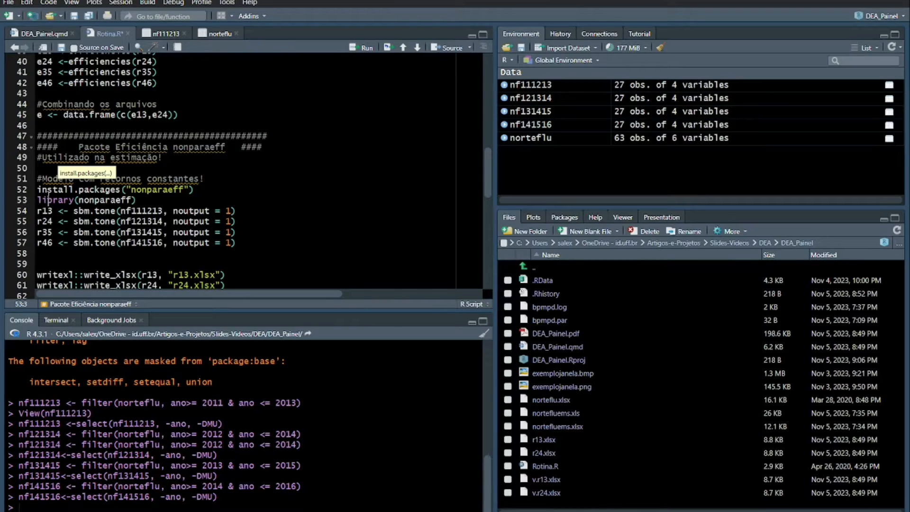
pyautogui.click(364, 49)
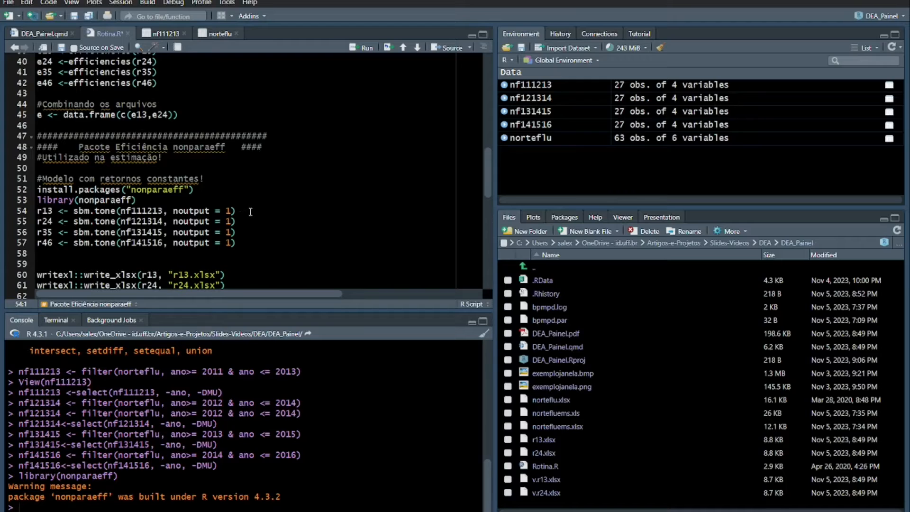
# Step: Examine the sbm.tone call for r13, its nf111213 and noutput = 1 arguments, against the columns of the nf111213 table
pyautogui.moveTo(249, 211); pyautogui.dragTo(36, 213)
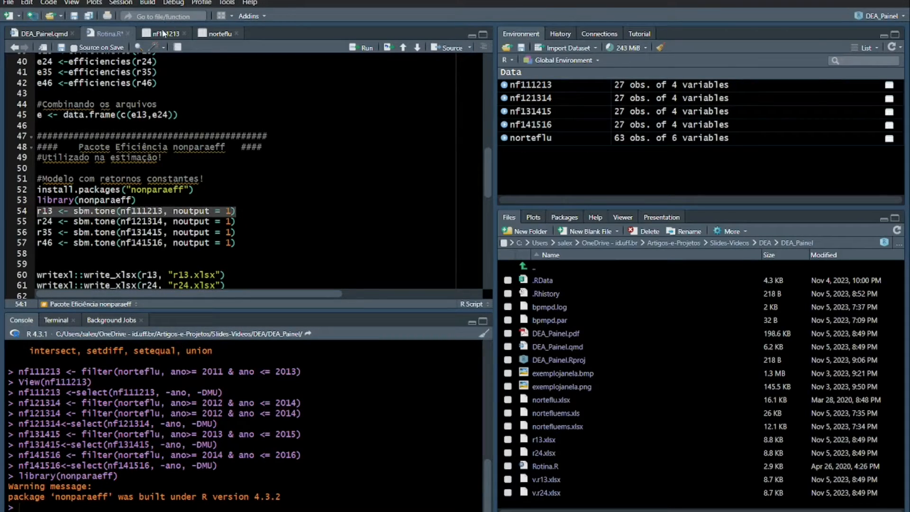
pyautogui.click(164, 33)
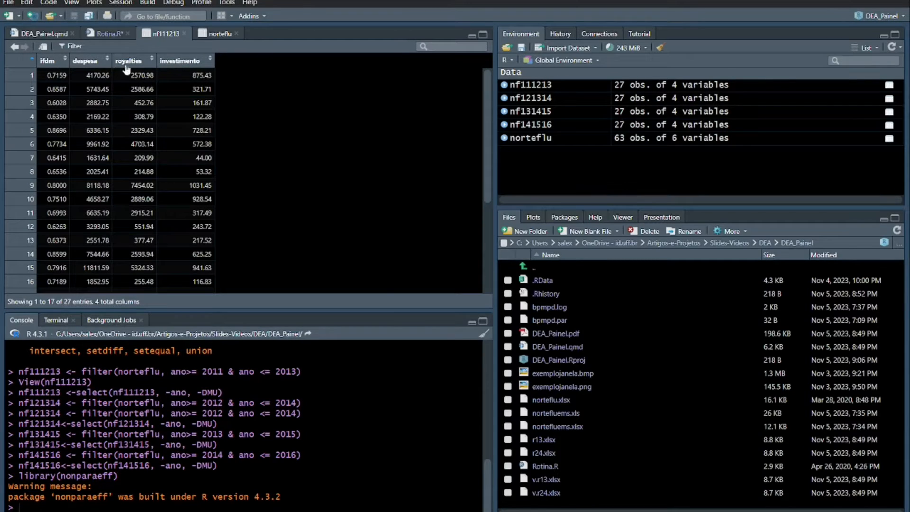
pyautogui.click(101, 34)
pyautogui.click(105, 223)
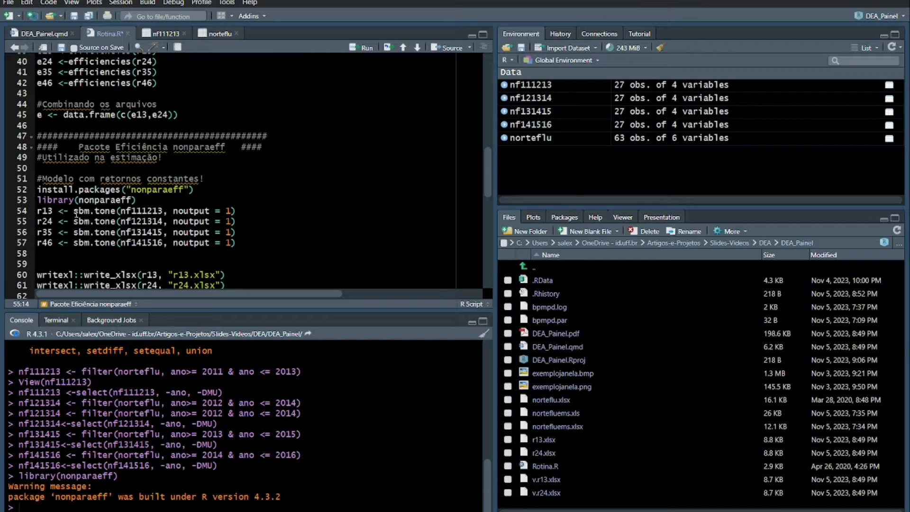
pyautogui.moveTo(75, 213); pyautogui.dragTo(116, 210)
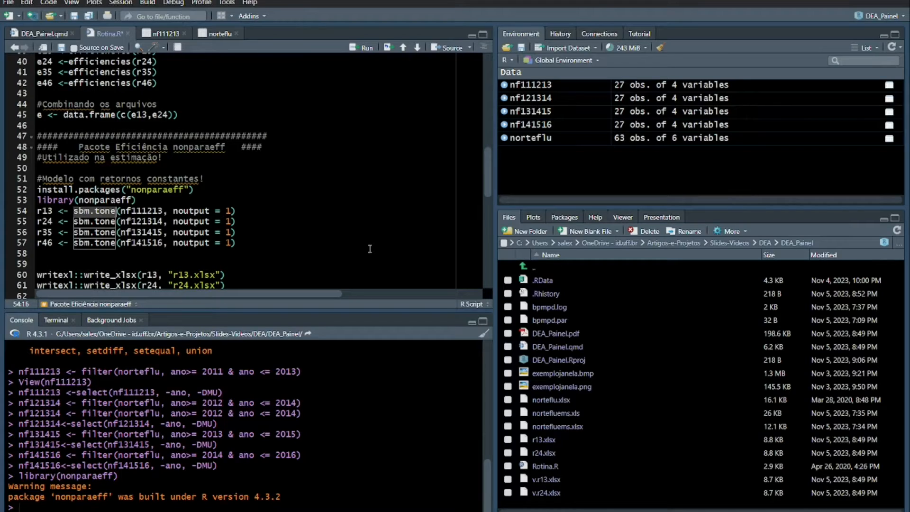
pyautogui.doubleClick(144, 211)
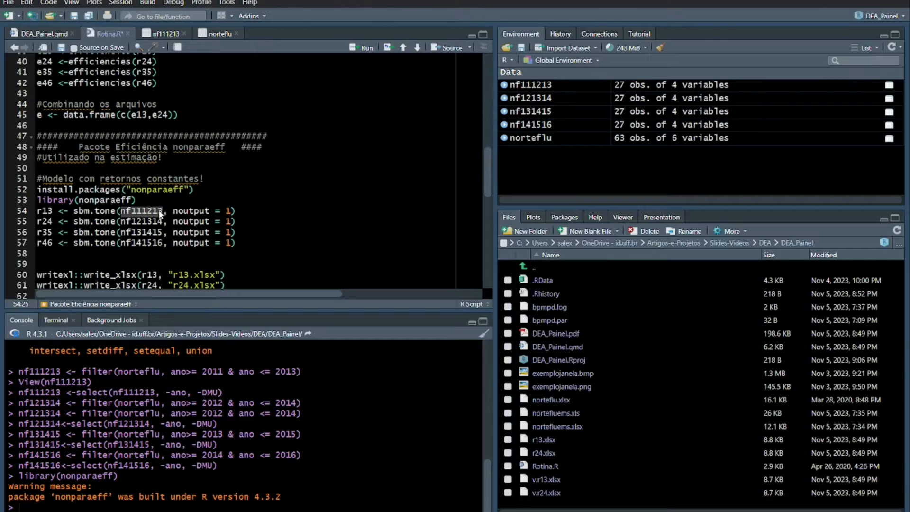
pyautogui.click(184, 215)
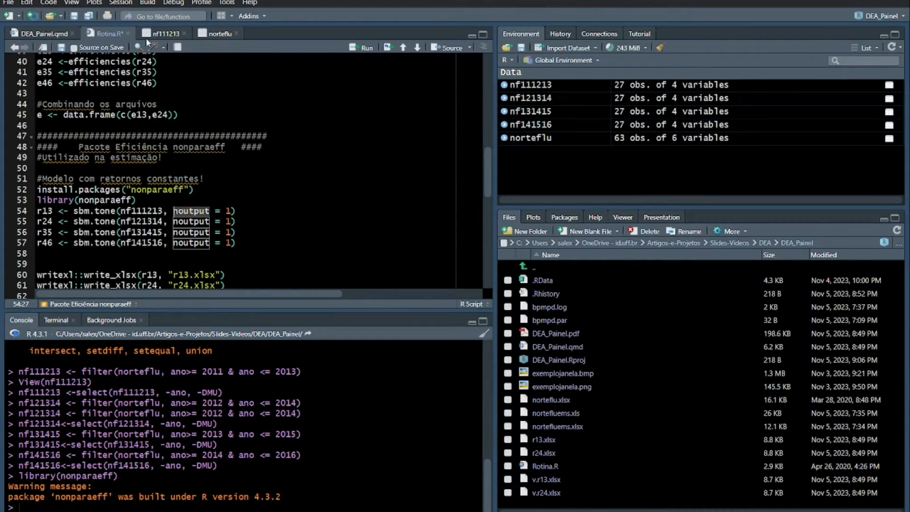
pyautogui.click(161, 33)
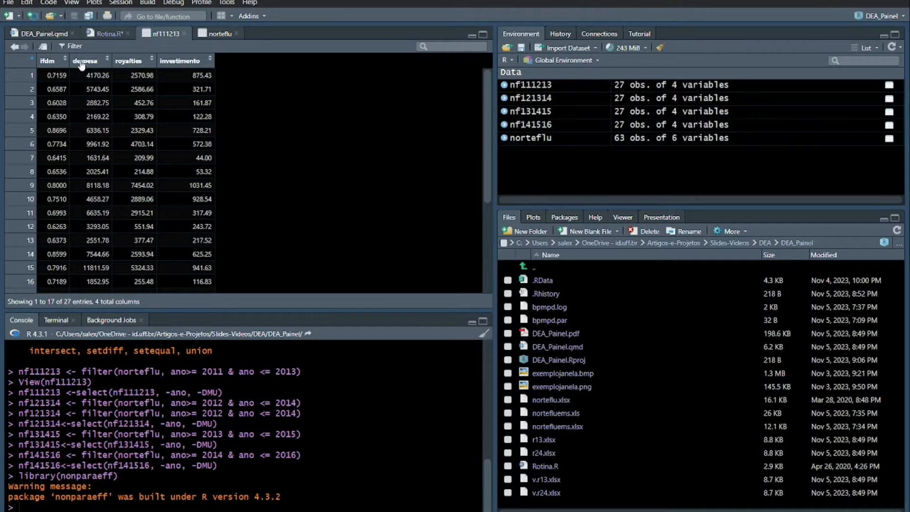
# Step: Save Rotina.R and run its four sbm.tone lines with noutput = 1, creating r13, r24, r35 and r46 from the window subsamples
pyautogui.click(104, 35)
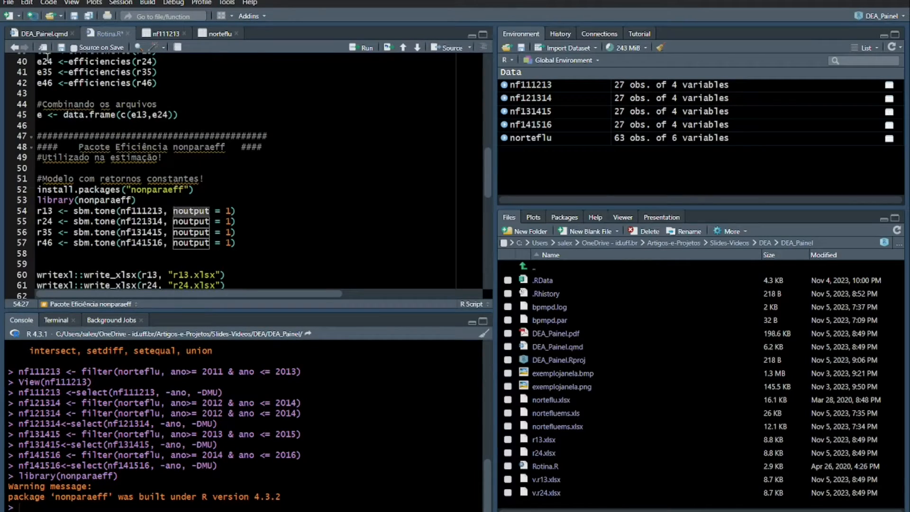
pyautogui.click(62, 48)
pyautogui.click(78, 211)
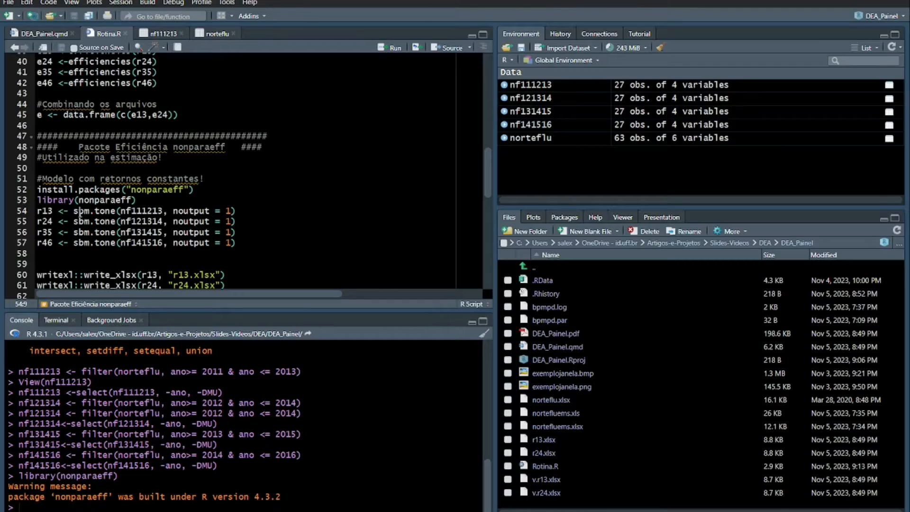
pyautogui.click(389, 48)
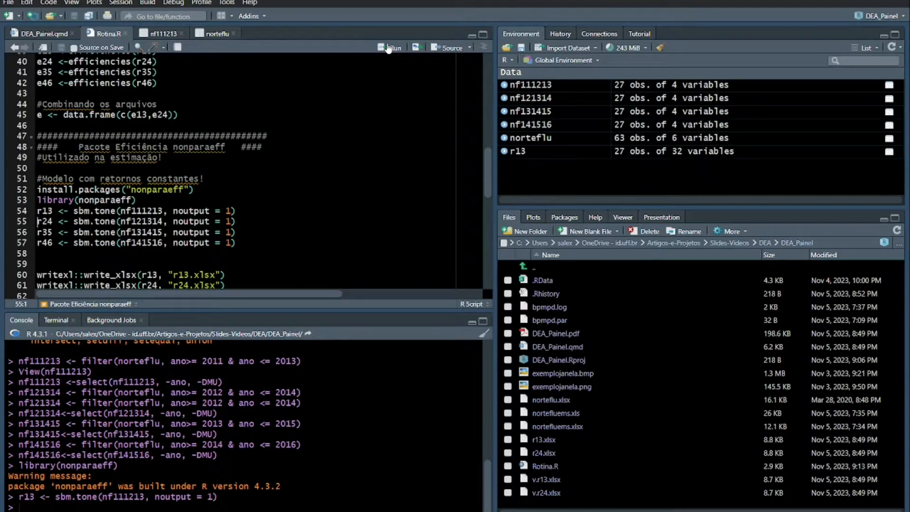
pyautogui.click(388, 47)
pyautogui.click(388, 47)
pyautogui.click(389, 47)
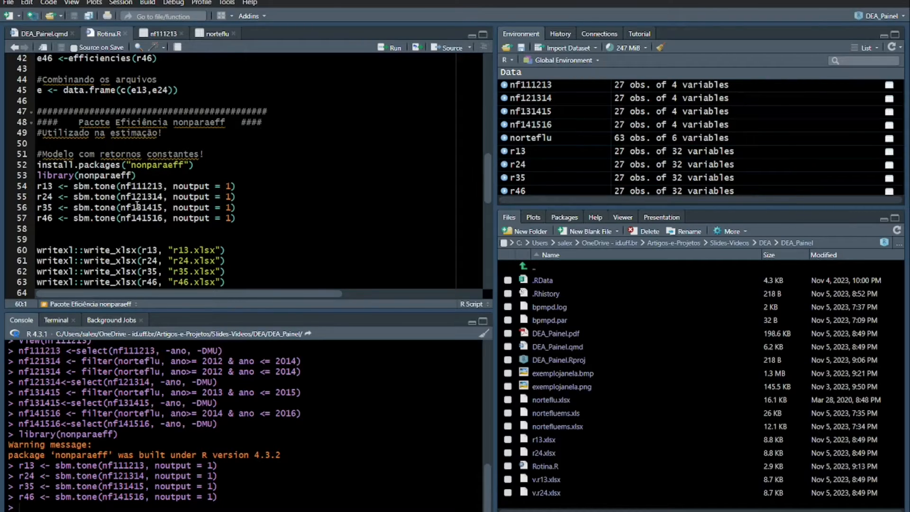
# Step: Open the r13 results table and examine the eff column across all its rows
pyautogui.scroll(-1, 137, 219)
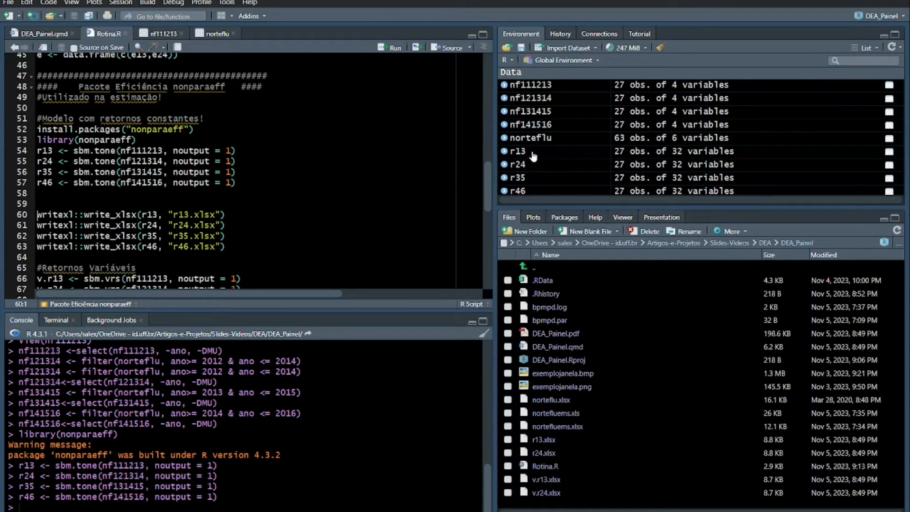
pyautogui.scroll(-1, 526, 156)
pyautogui.click(517, 148)
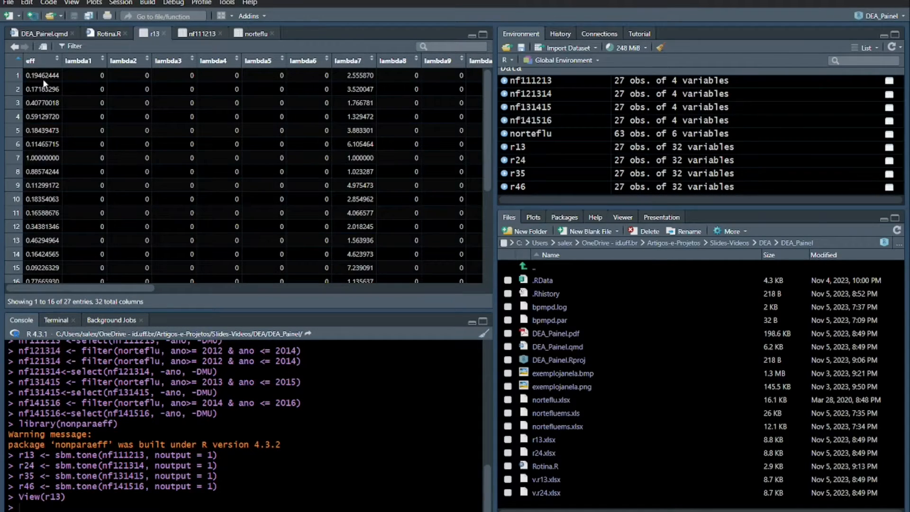
pyautogui.scroll(-3, 29, 125)
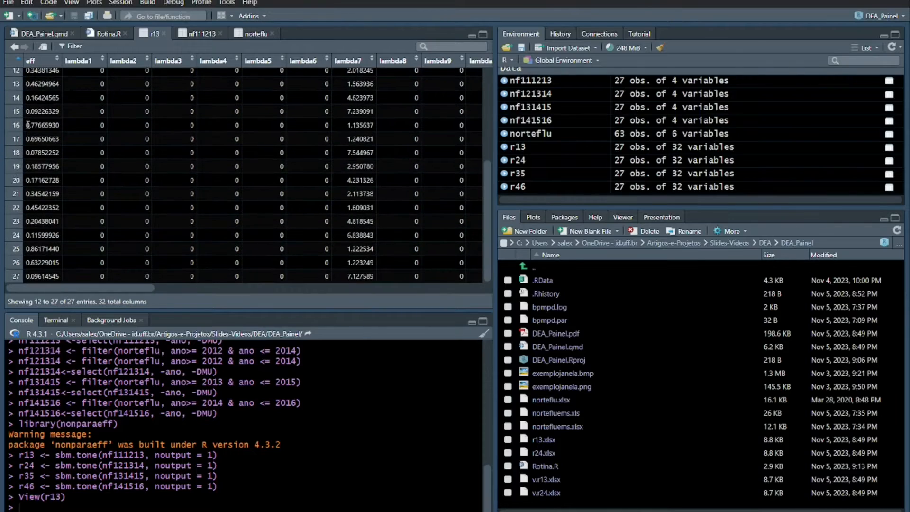
pyautogui.scroll(3, 29, 127)
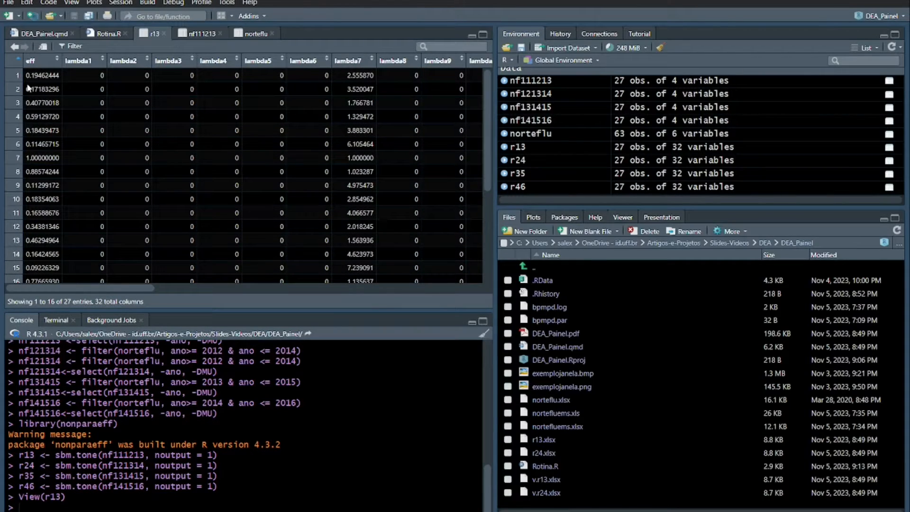
pyautogui.scroll(-3, 29, 87)
pyautogui.scroll(3, 29, 287)
pyautogui.scroll(-3, 50, 199)
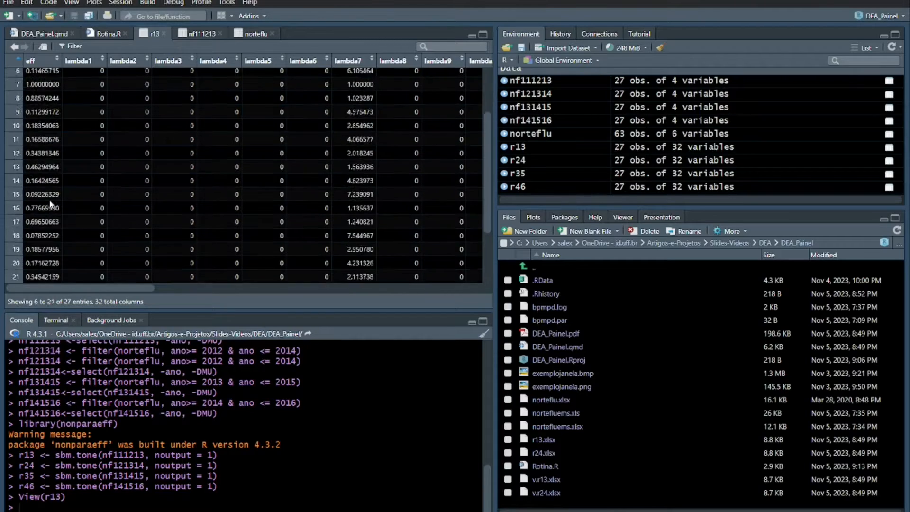
pyautogui.scroll(3, 50, 199)
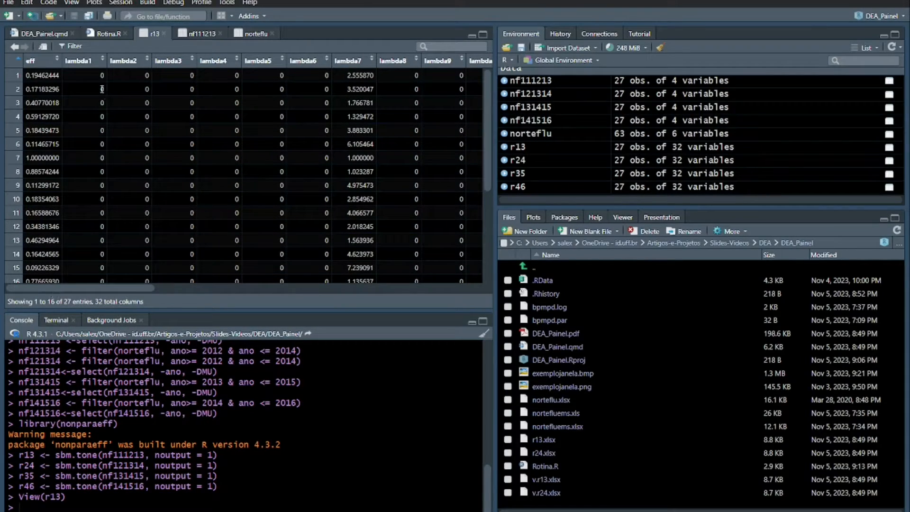
# Step: Add install.packages("writexl") to Rotina.R on the line directly above the write_xlsx calls
pyautogui.click(109, 34)
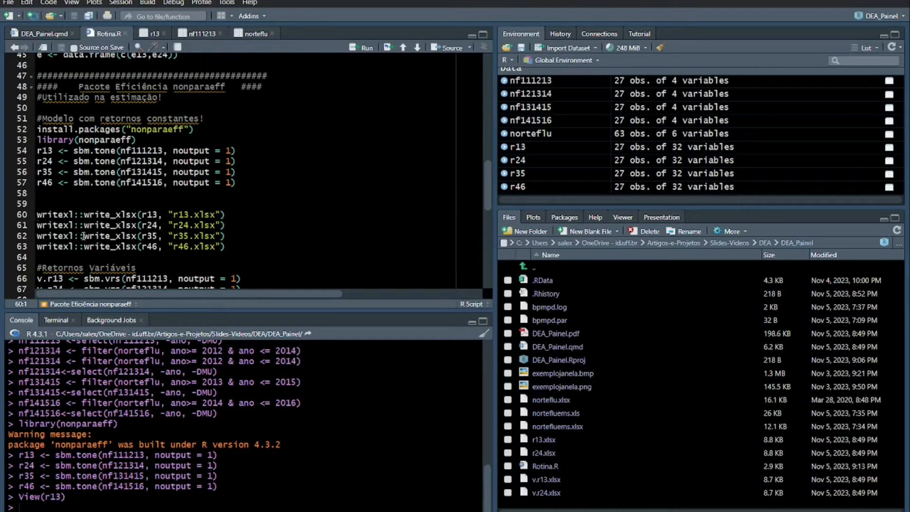
pyautogui.doubleClick(55, 247)
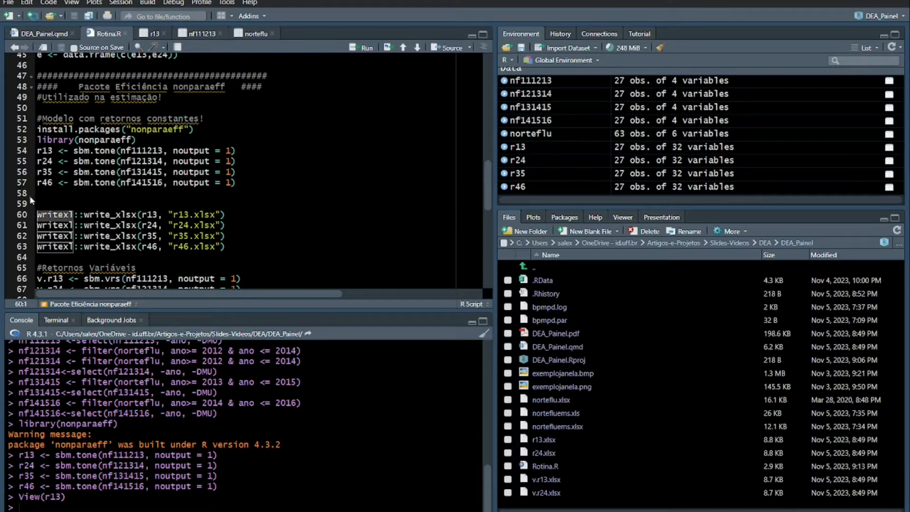
pyautogui.click(44, 215)
pyautogui.doubleClick(43, 214)
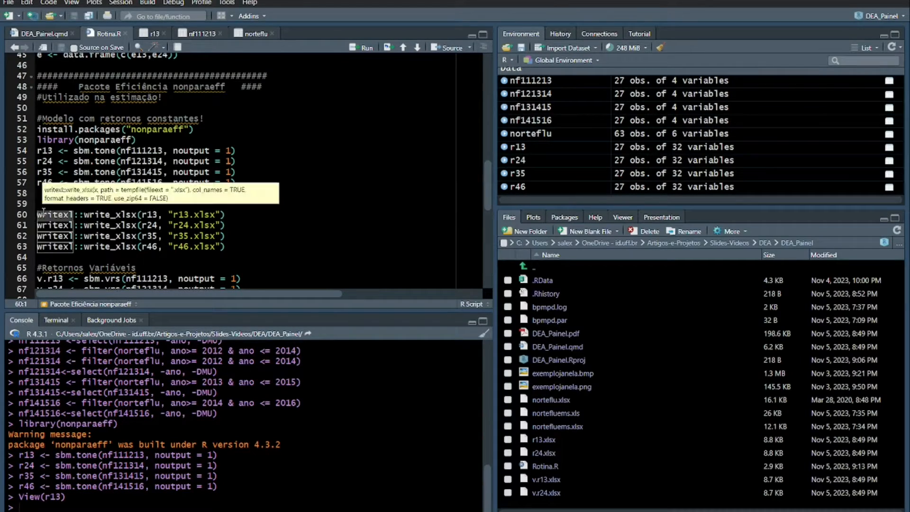
pyautogui.click(44, 208)
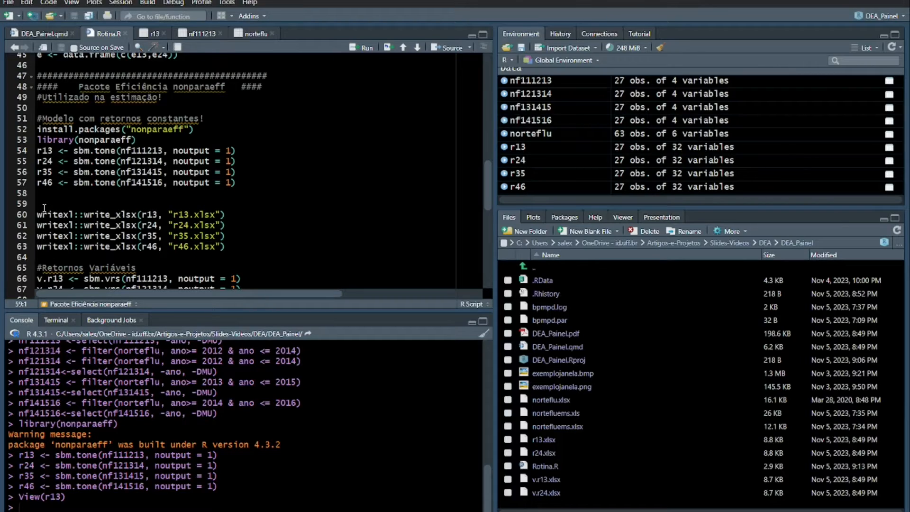
pyautogui.write('install')
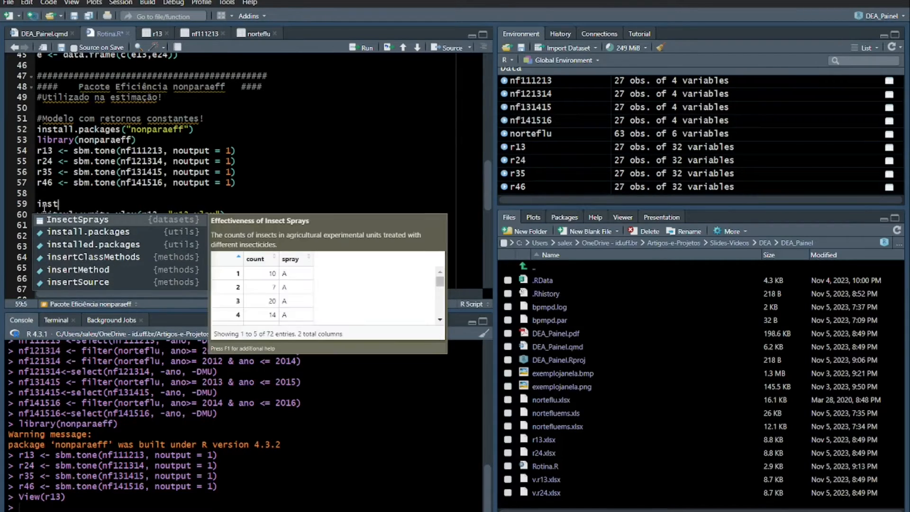
pyautogui.press('Return')
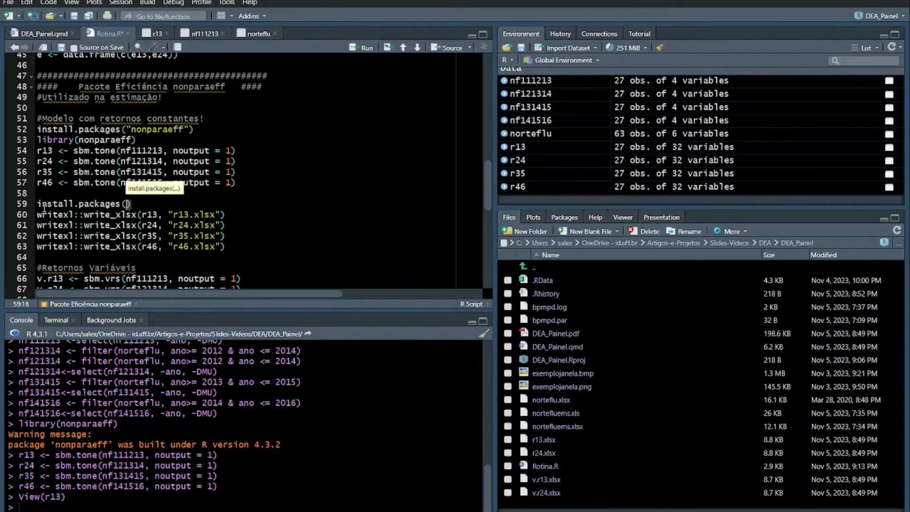
pyautogui.write('"writexl')
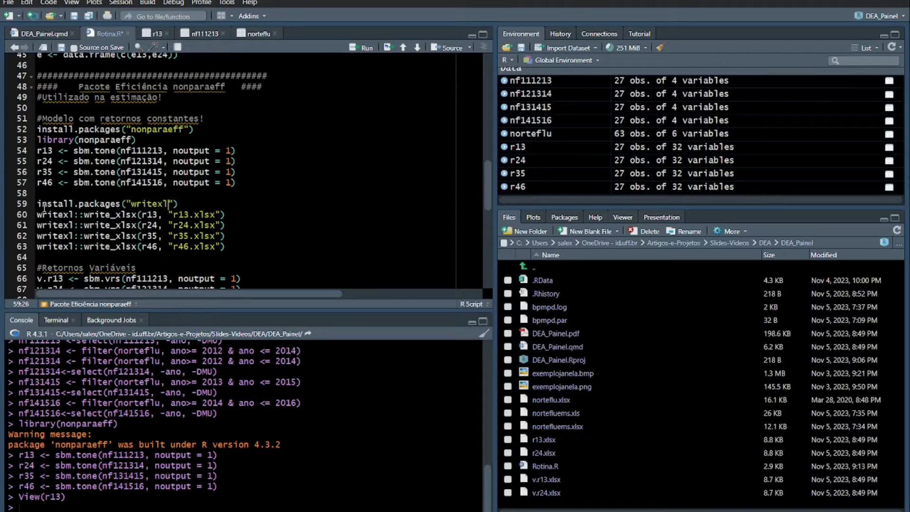
# Step: Examine the writexl::write_xlsx calls, matching each result object from r13 to r46 with its output file name
pyautogui.click(60, 216)
pyautogui.click(142, 215)
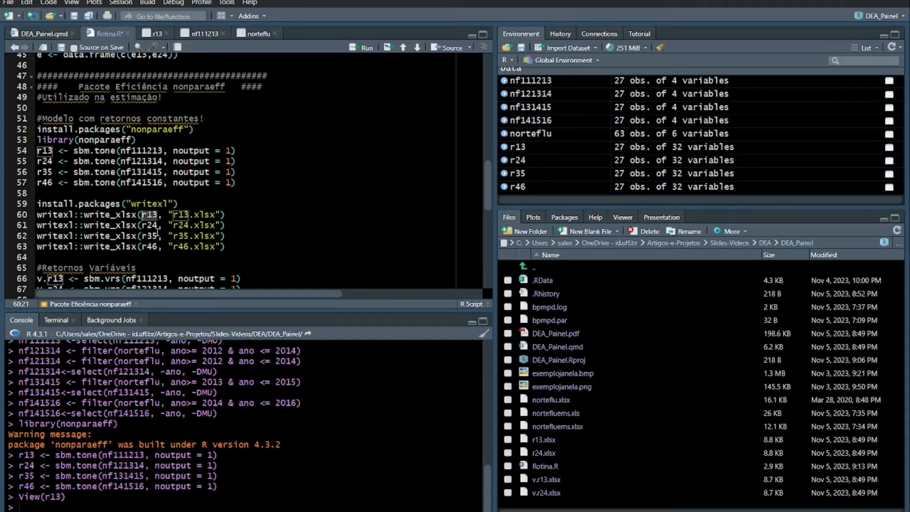
pyautogui.click(153, 228)
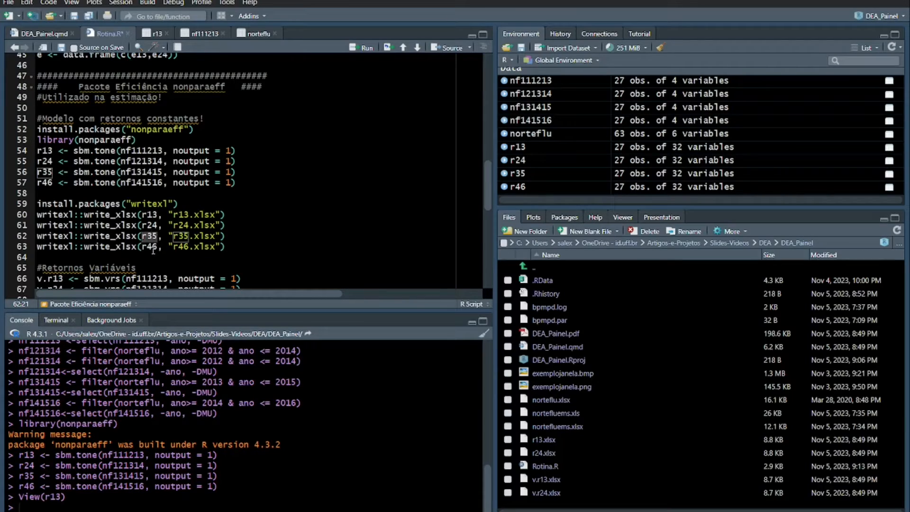
pyautogui.click(154, 248)
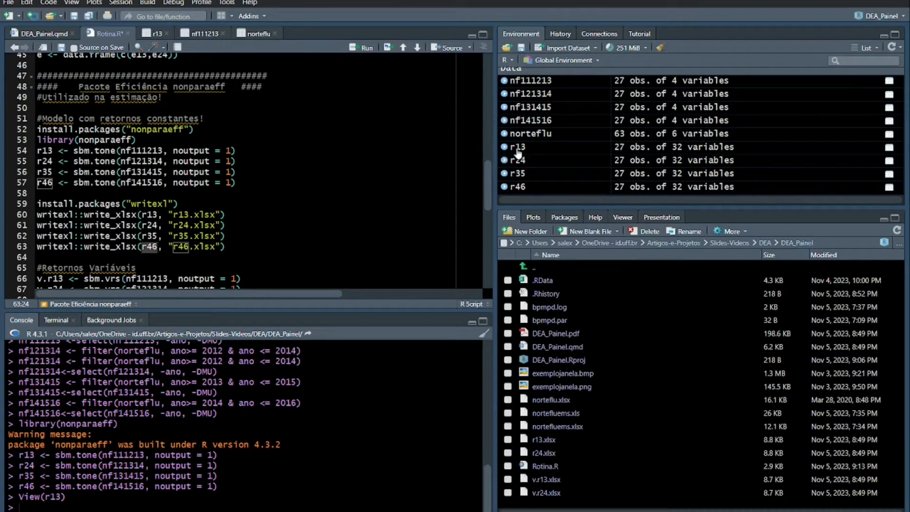
pyautogui.click(40, 150)
pyautogui.click(152, 215)
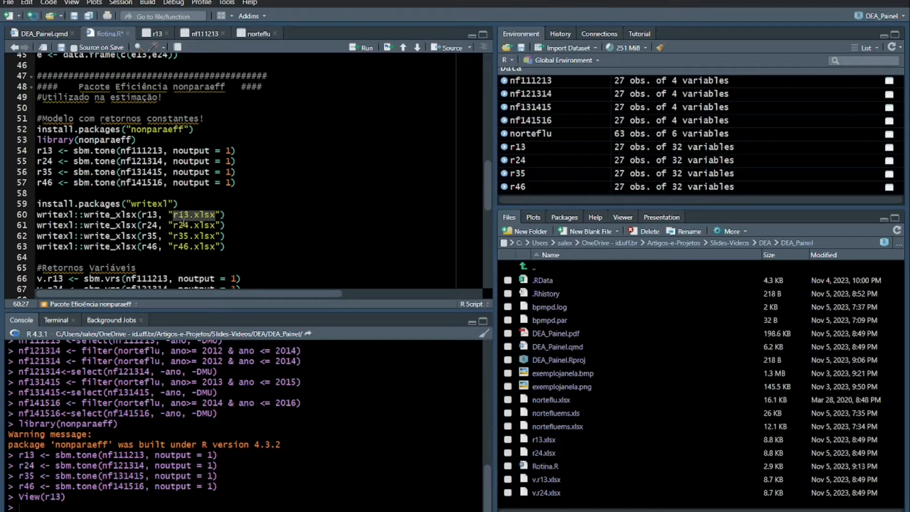
pyautogui.click(180, 217)
pyautogui.moveTo(215, 215); pyautogui.dragTo(179, 216)
# Step: Run the four write_xlsx lines to export the results as r13.xlsx, r24.xlsx, r35.xlsx and r46.xlsx in the project folder
pyautogui.click(227, 214)
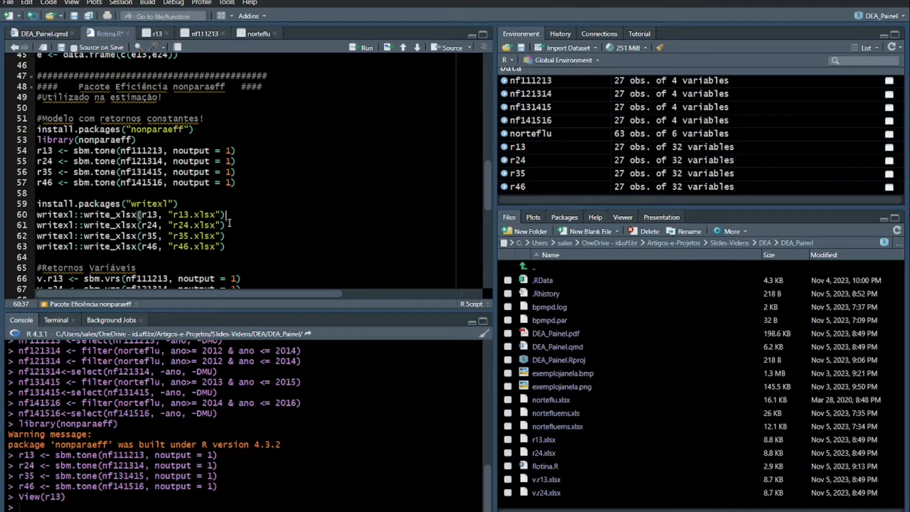
pyautogui.click(364, 53)
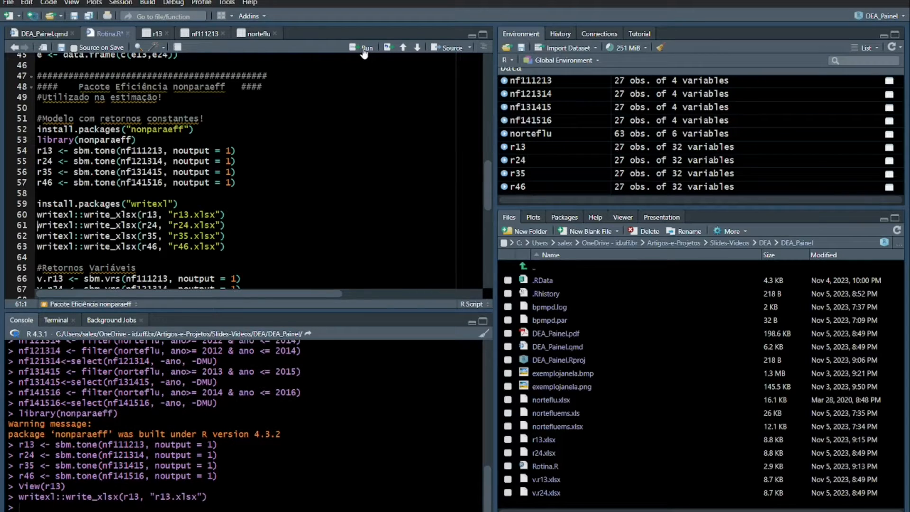
pyautogui.click(364, 53)
pyautogui.click(364, 53)
pyautogui.click(364, 53)
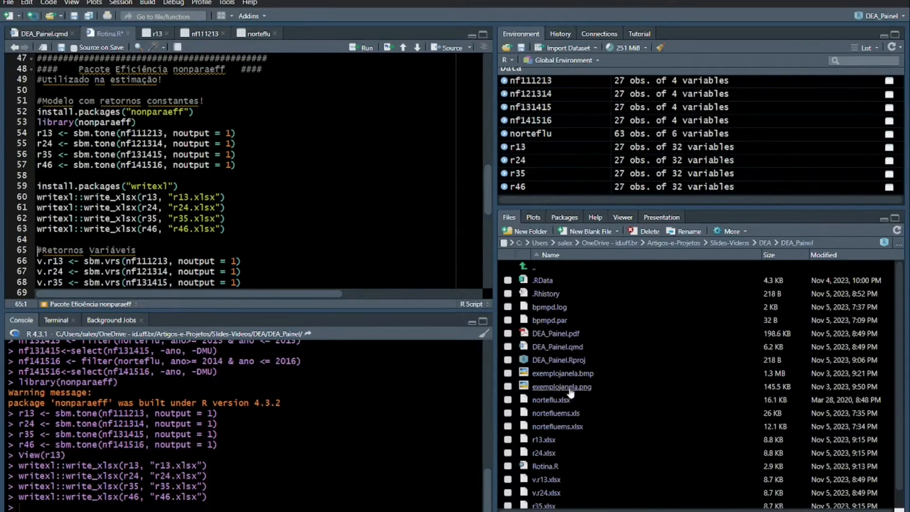
pyautogui.scroll(-1, 613, 416)
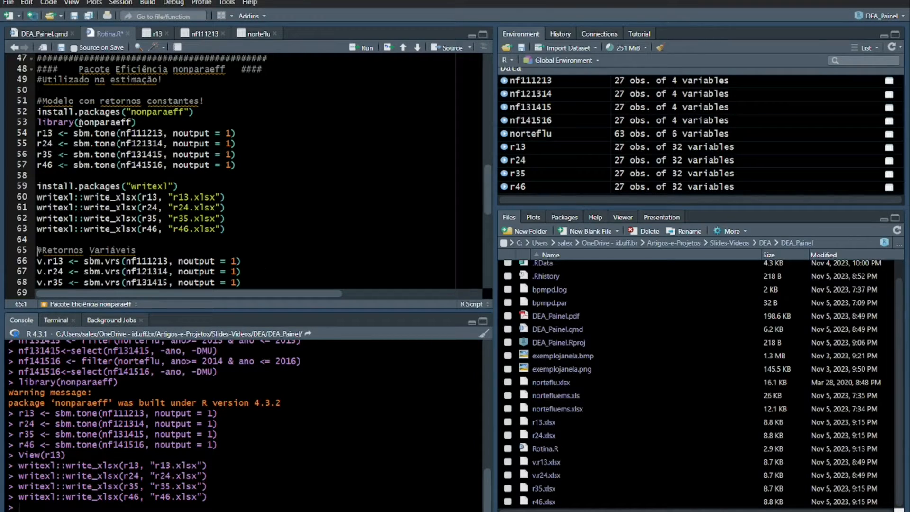
# Step: Compare the sbm.tone calls under the constant-returns comment with the sbm.vrs calls under "Retornos Variáveis"
pyautogui.moveTo(74, 134); pyautogui.dragTo(117, 134)
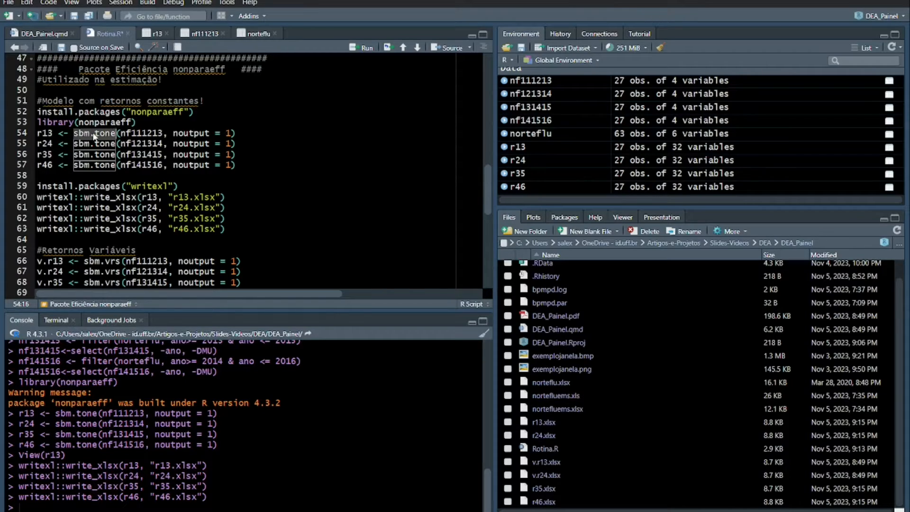
pyautogui.moveTo(101, 100); pyautogui.dragTo(224, 98)
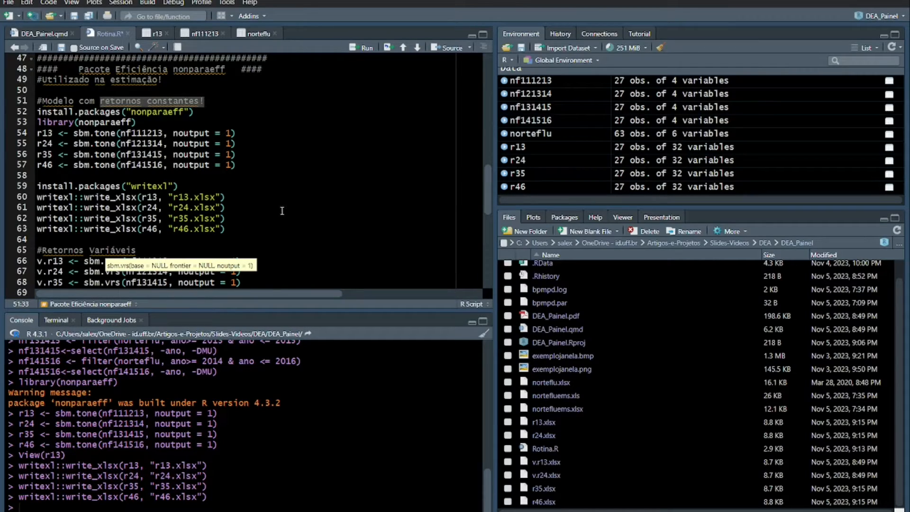
pyautogui.click(117, 250)
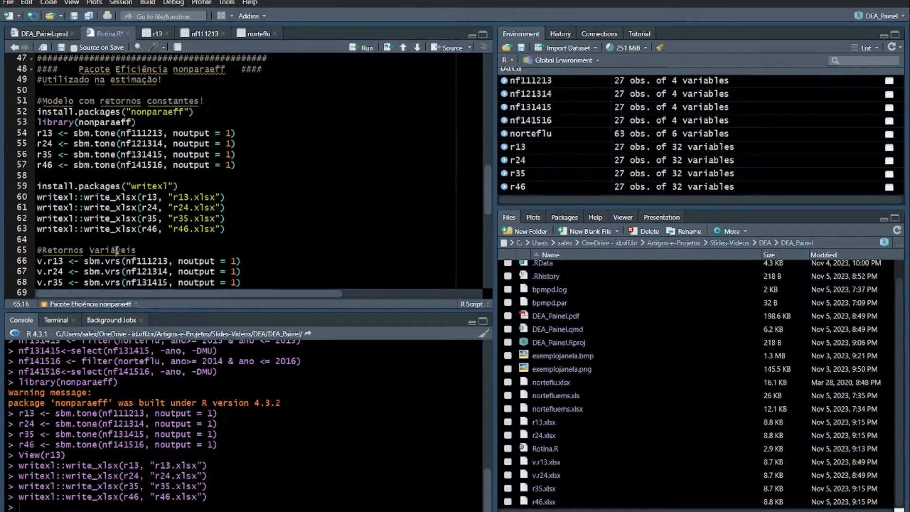
pyautogui.moveTo(139, 250); pyautogui.dragTo(122, 261)
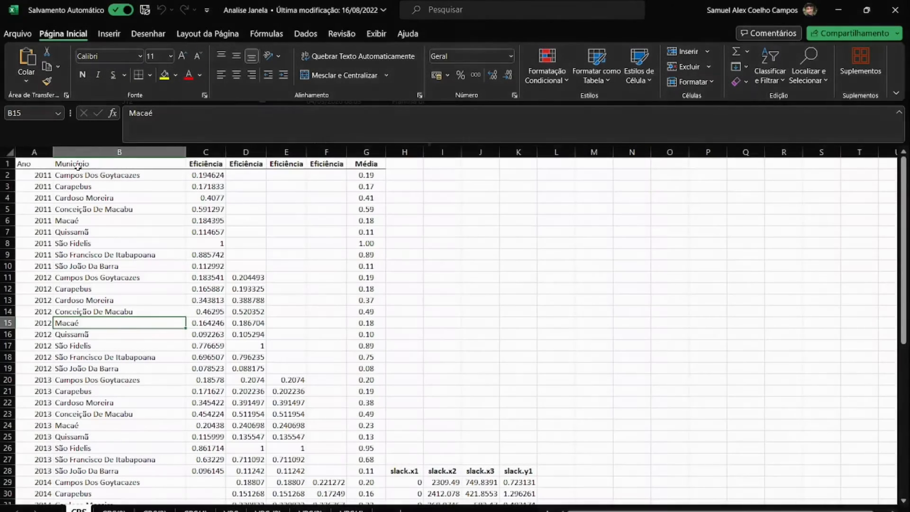
# Step: Examine the first window's efficiency scores in C2:C28 together with their municipalities and the years 2011 to 2013
pyautogui.moveTo(215, 174); pyautogui.dragTo(206, 471)
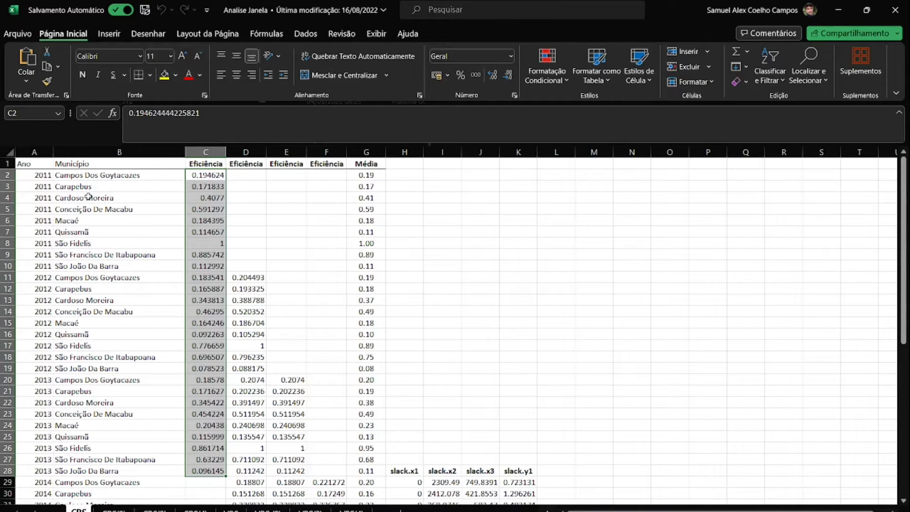
pyautogui.moveTo(82, 174); pyautogui.dragTo(93, 479)
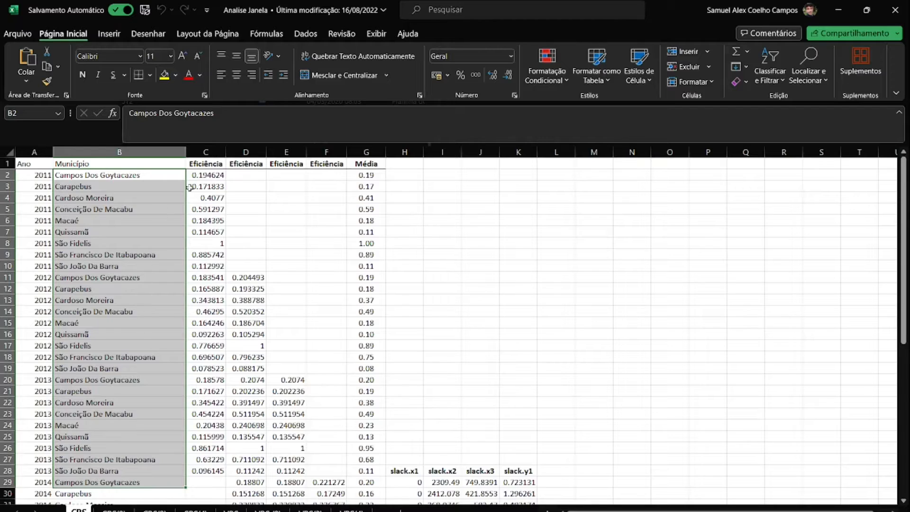
pyautogui.moveTo(199, 175); pyautogui.dragTo(203, 470)
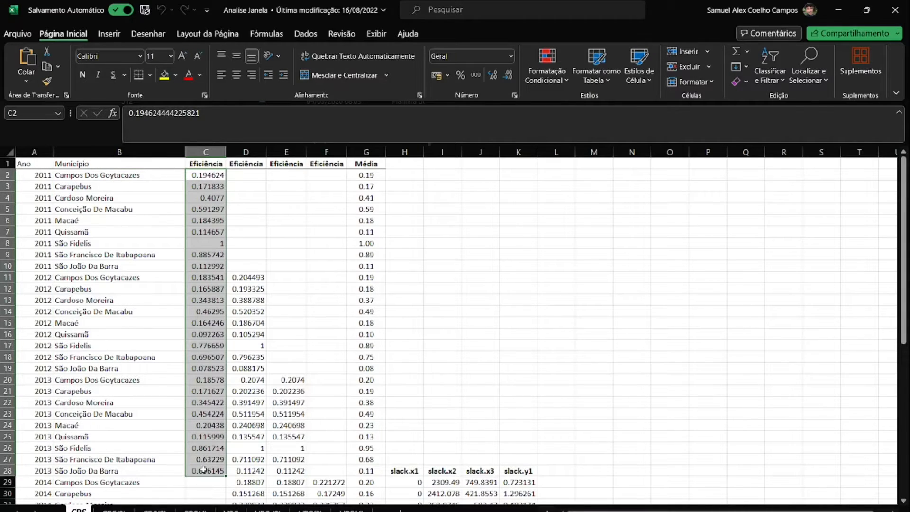
pyautogui.click(76, 189)
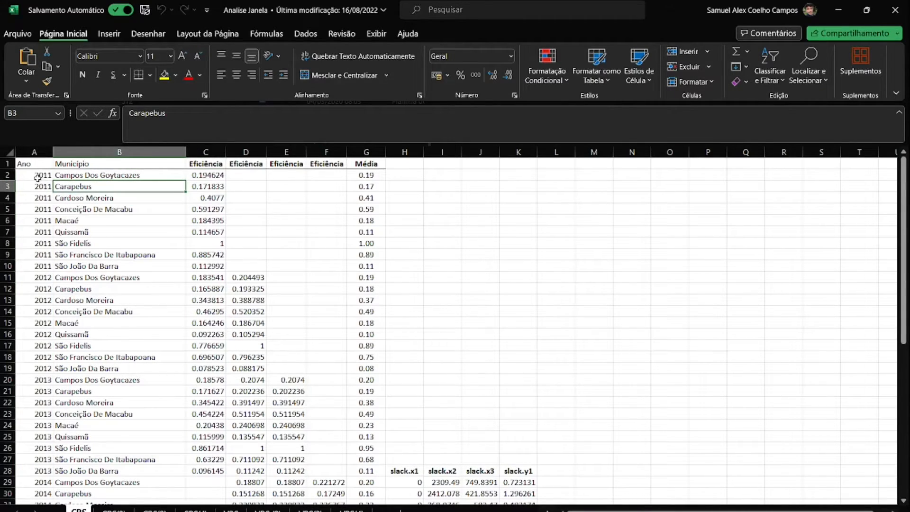
pyautogui.moveTo(37, 176); pyautogui.dragTo(197, 472)
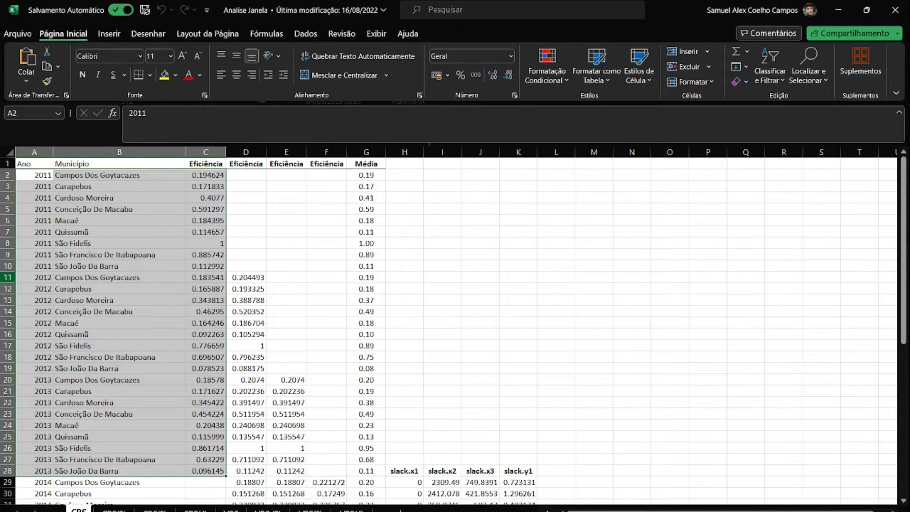
# Step: Examine the second window's efficiency scores in column D, covering the municipalities from 2012 to 2014 in rows 11 to 37
pyautogui.click(250, 277)
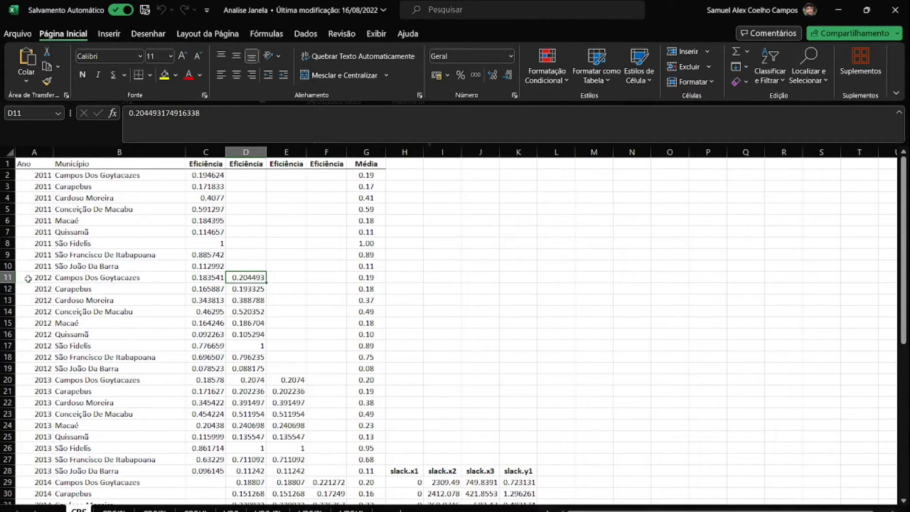
pyautogui.moveTo(244, 280); pyautogui.dragTo(240, 427)
pyautogui.scroll(5, 110, 448)
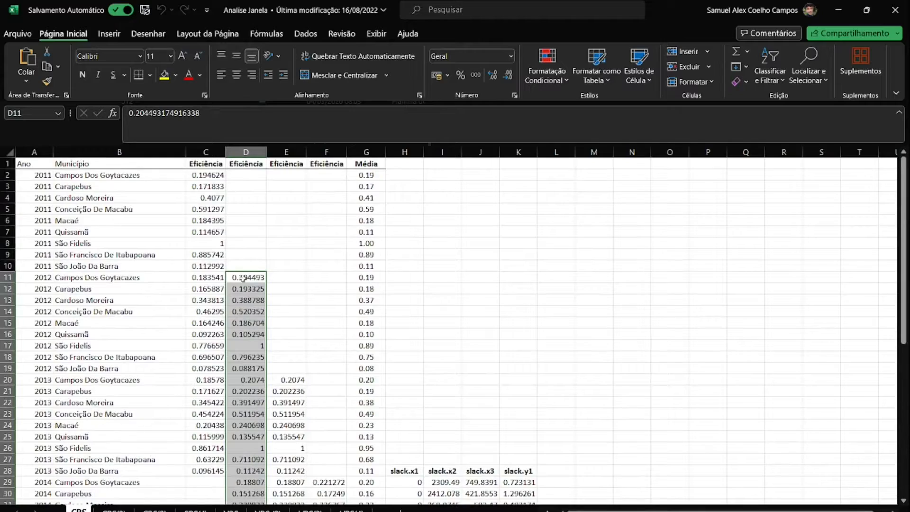
pyautogui.scroll(-4, 296, 274)
pyautogui.scroll(-10, 315, 331)
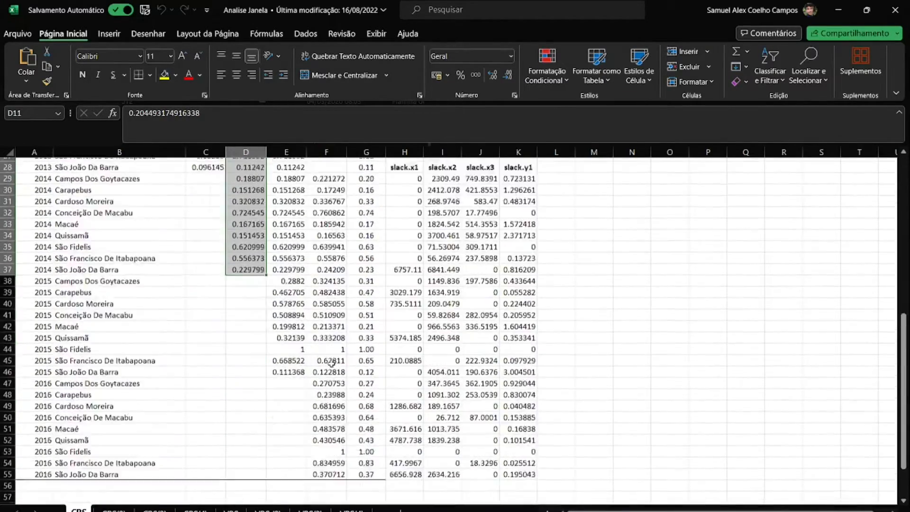
pyautogui.scroll(15, 318, 337)
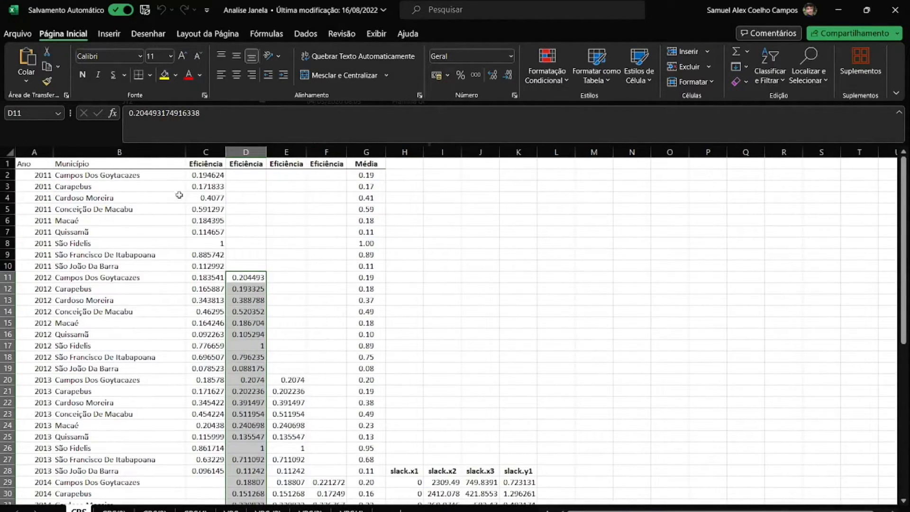
# Step: Inspect the Média formula in G2 with its source range C2:F2, and review the 2011 averages in G2:G10
pyautogui.click(197, 178)
pyautogui.click(365, 178)
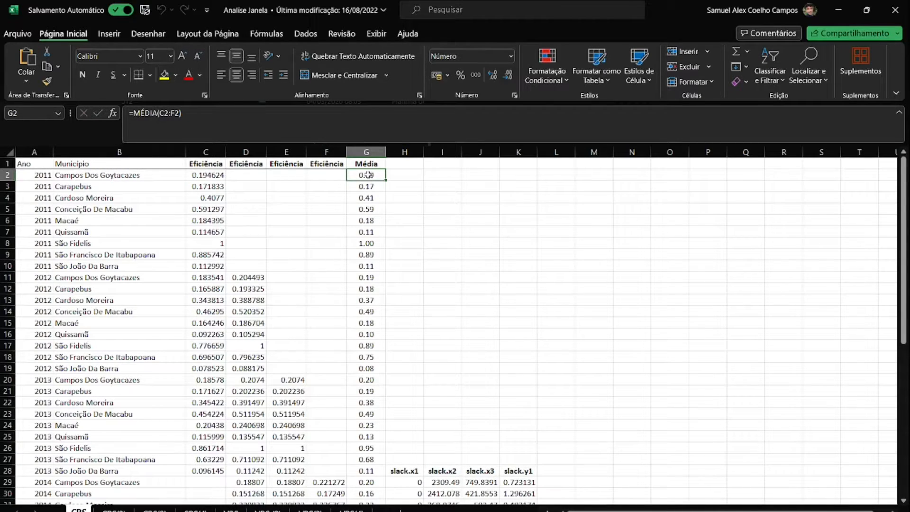
pyautogui.doubleClick(369, 175)
pyautogui.press('Escape')
pyautogui.moveTo(206, 175); pyautogui.dragTo(327, 175)
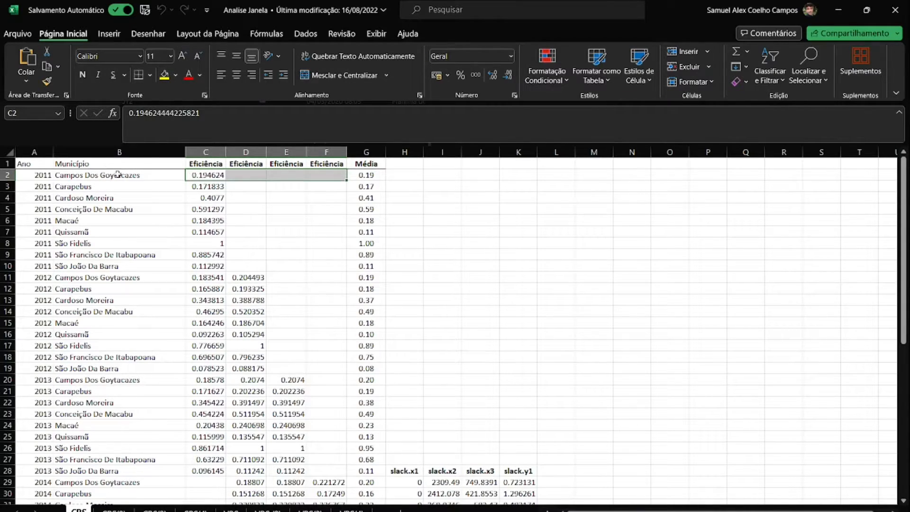
pyautogui.click(192, 176)
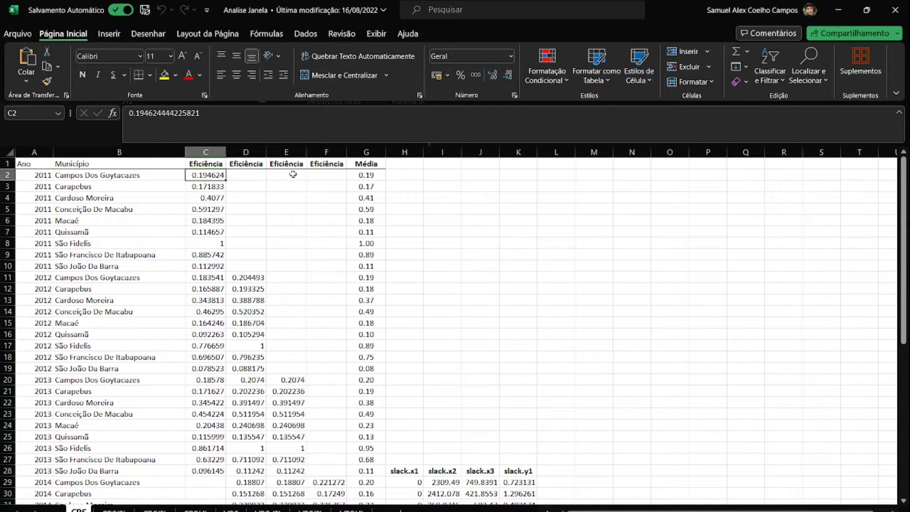
pyautogui.click(361, 177)
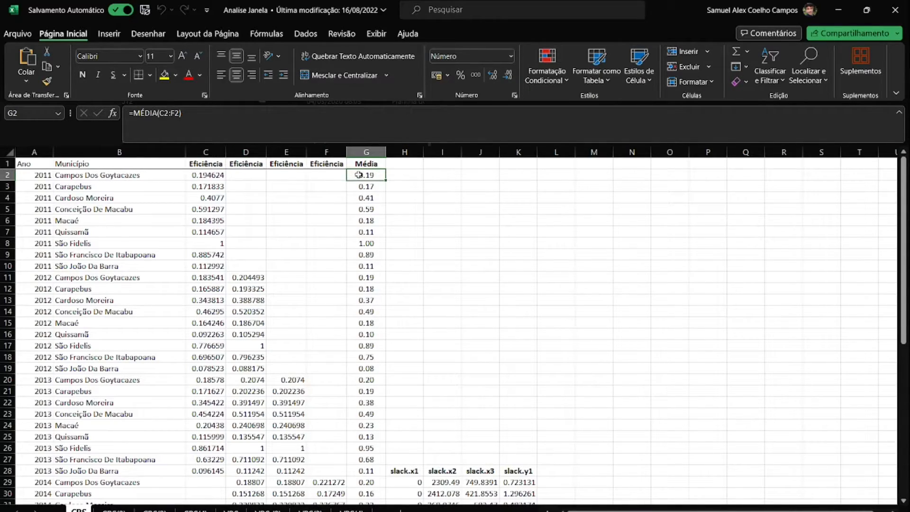
pyautogui.moveTo(361, 177); pyautogui.dragTo(361, 266)
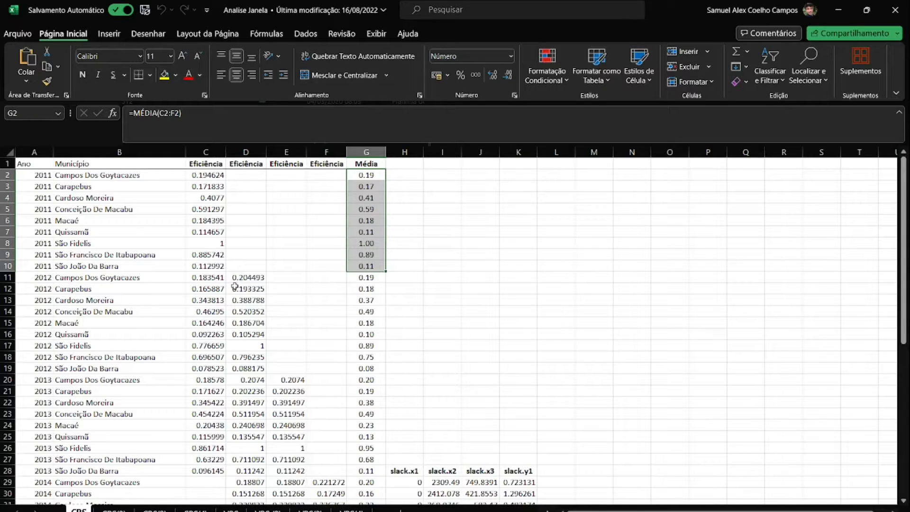
# Step: Check which window scores feed the averages of Campos Dos Goytacazes for 2012 in row 11 and 2013 in row 20
pyautogui.moveTo(197, 281); pyautogui.dragTo(367, 277)
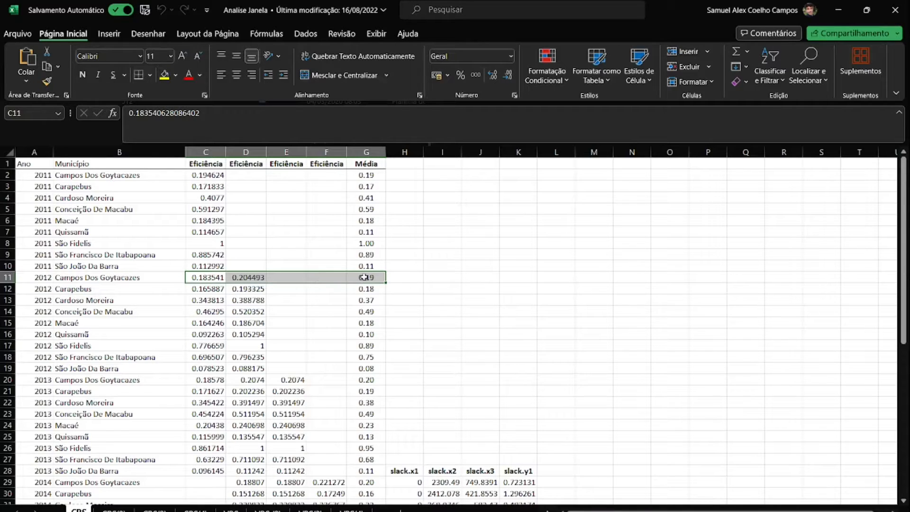
pyautogui.click(202, 277)
pyautogui.moveTo(202, 276); pyautogui.dragTo(309, 362)
pyautogui.moveTo(202, 277); pyautogui.dragTo(319, 278)
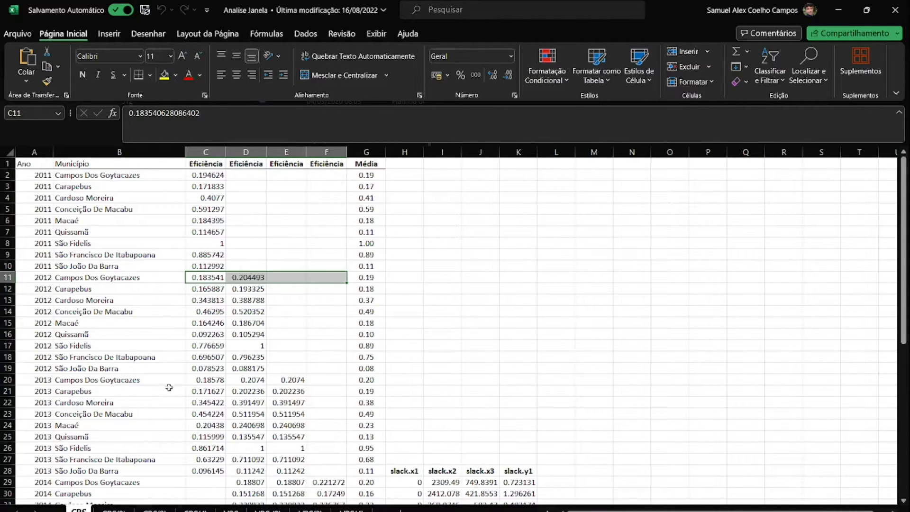
pyautogui.moveTo(207, 382); pyautogui.dragTo(327, 379)
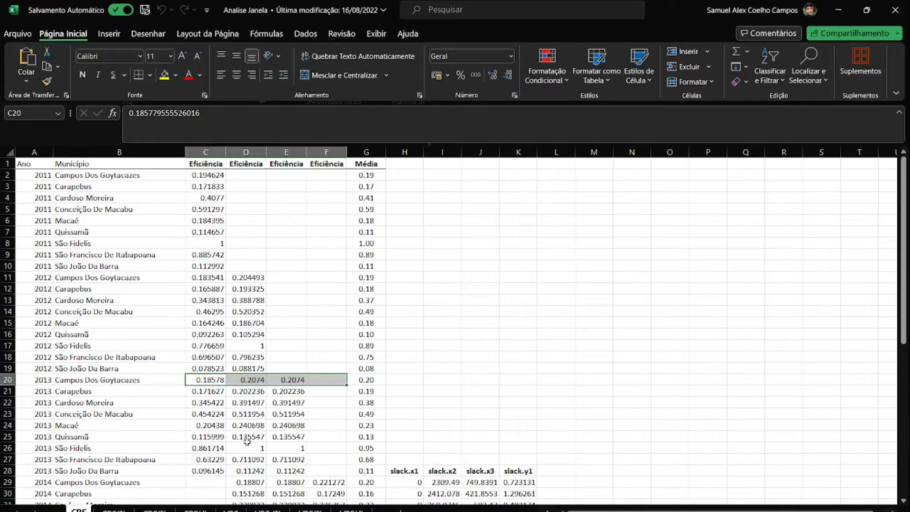
# Step: Inspect the 2013 average formula in G20 and the 2014 window scores of Campos Dos Goytacazes in D29:F29
pyautogui.scroll(-4, 283, 360)
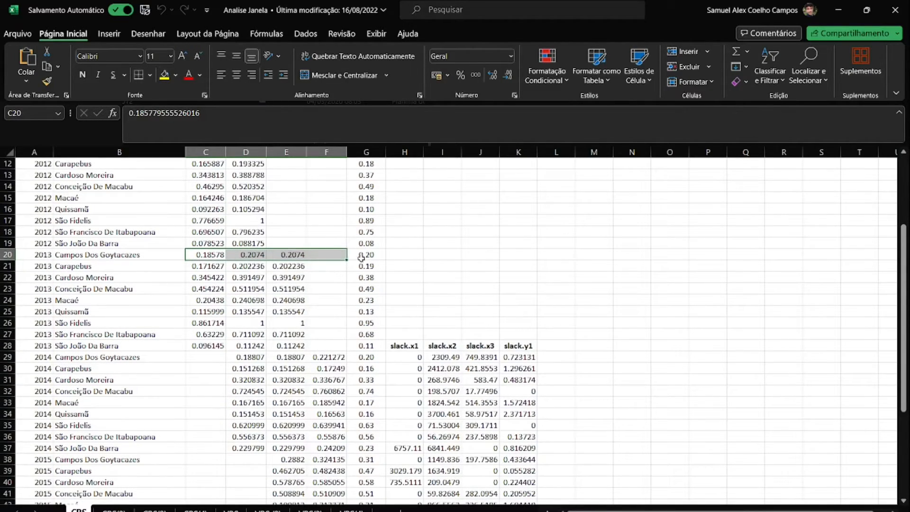
pyautogui.click(365, 256)
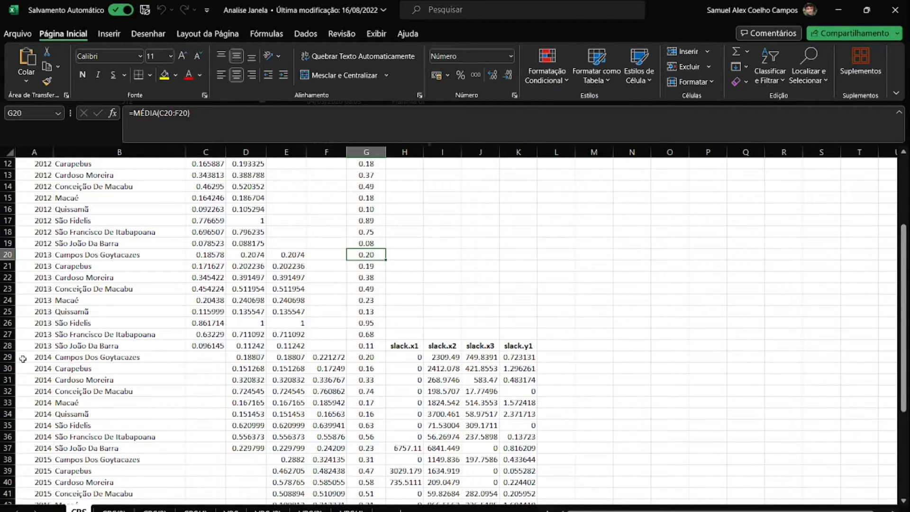
pyautogui.moveTo(23, 359); pyautogui.dragTo(327, 357)
pyautogui.click(287, 357)
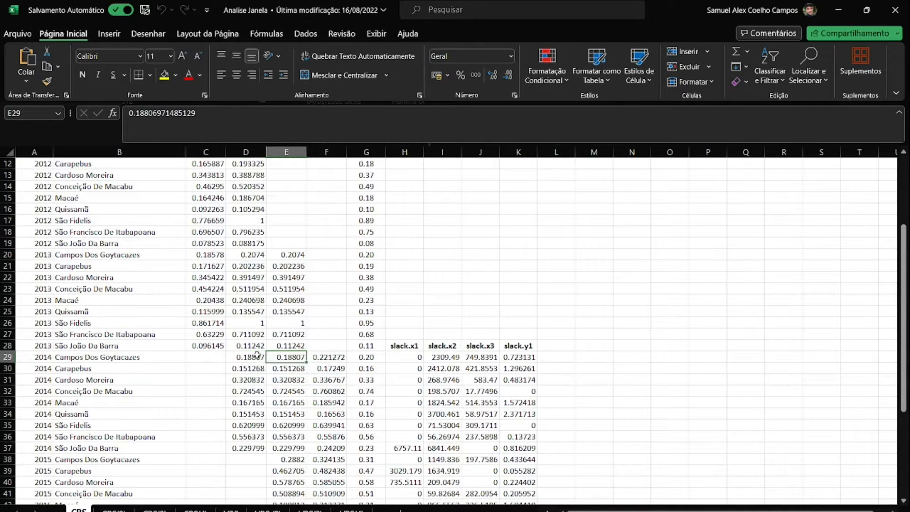
pyautogui.click(205, 358)
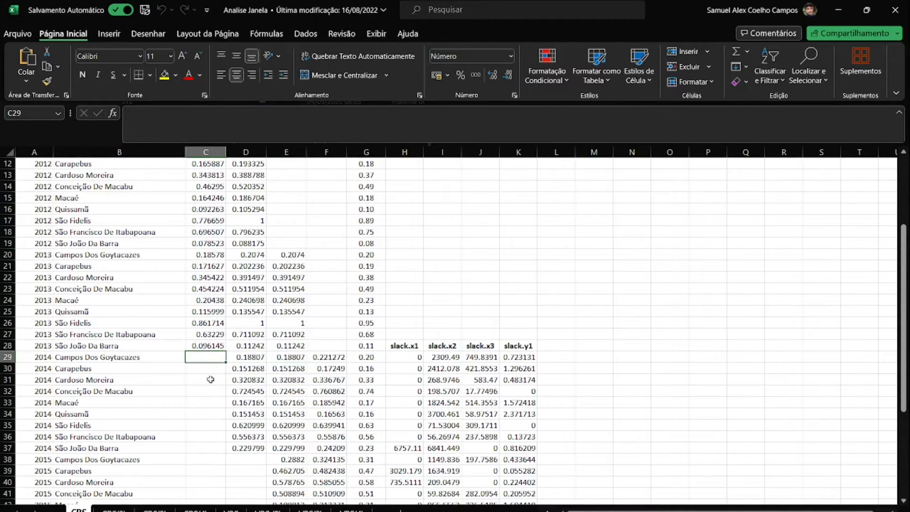
pyautogui.moveTo(228, 359); pyautogui.dragTo(330, 358)
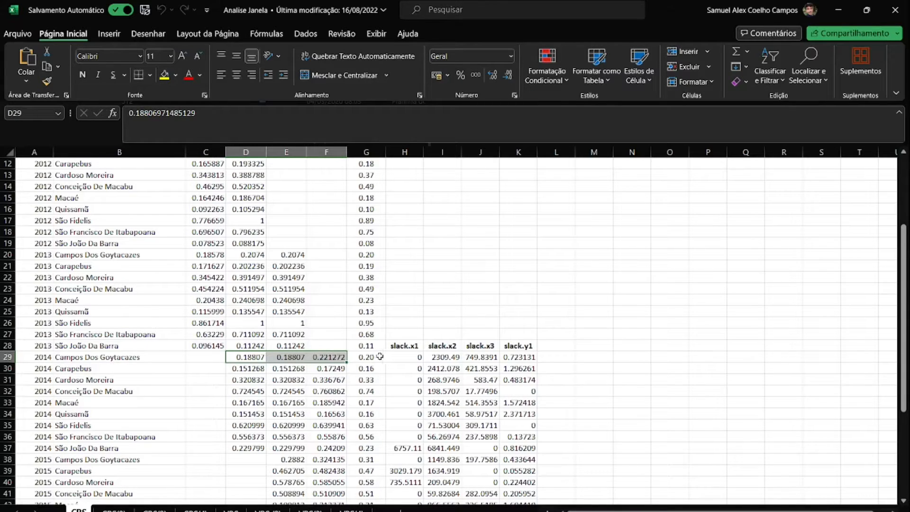
# Step: Review the whole Média column, from G2 down through the averages of the following years
pyautogui.scroll(-10, 366, 355)
pyautogui.scroll(14, 361, 325)
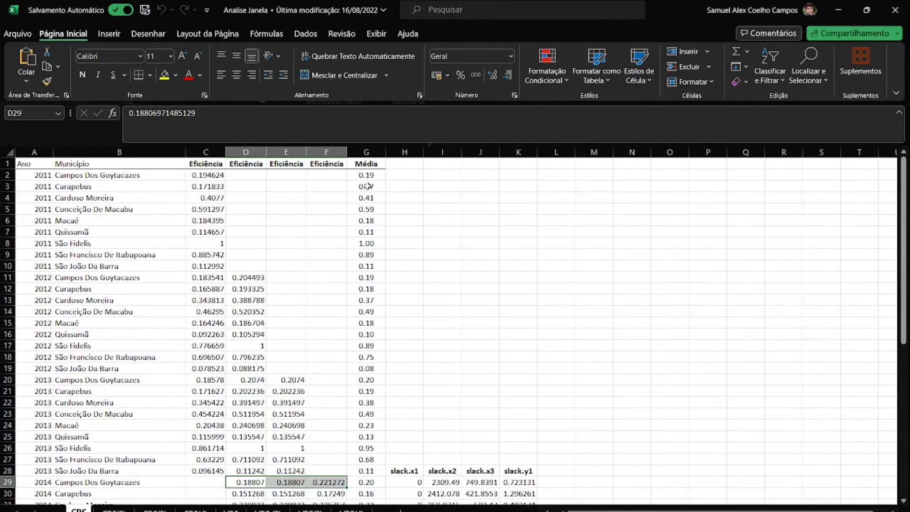
pyautogui.moveTo(366, 177); pyautogui.dragTo(372, 479)
pyautogui.scroll(9, 372, 386)
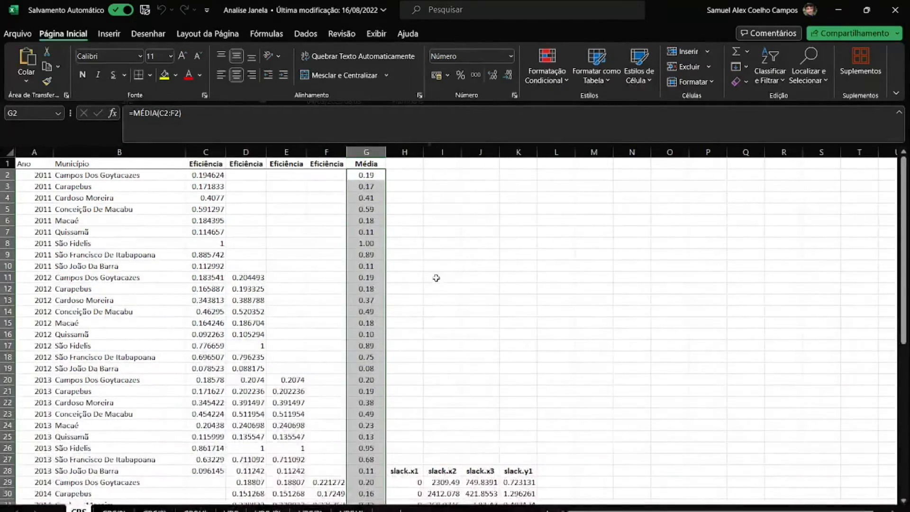
# Step: Inspect the slack columns slack.x1, slack.x2, slack.x3 and slack.y1, whose headings are in H28:K28
pyautogui.scroll(-7, 435, 282)
pyautogui.scroll(7, 436, 283)
pyautogui.scroll(-7, 422, 331)
pyautogui.click(397, 222)
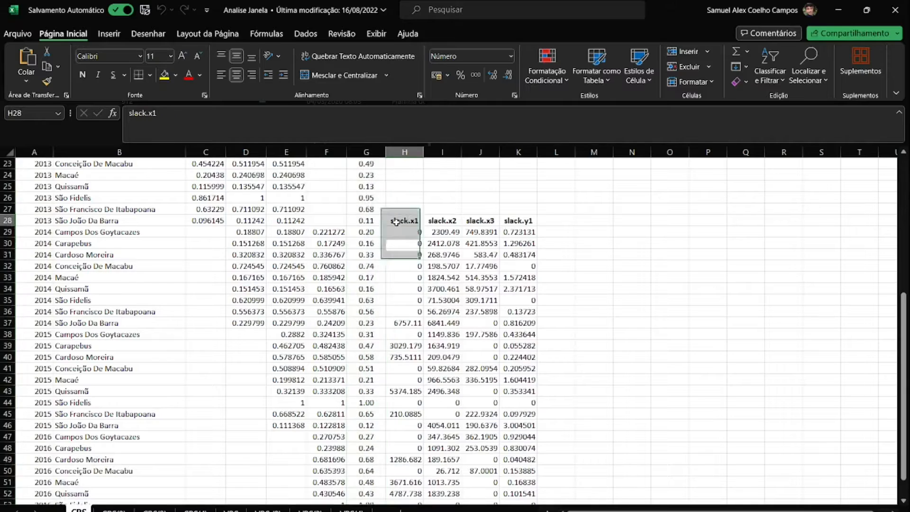
pyautogui.moveTo(396, 222); pyautogui.dragTo(519, 222)
pyautogui.scroll(7, 279, 462)
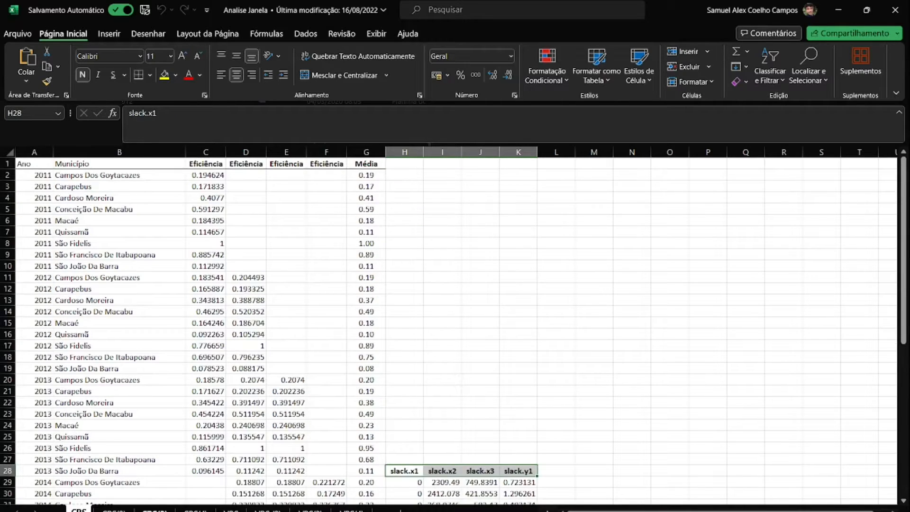
# Step: Open the CRS(2) sheet and review the Campos dos Goytacazes rows for 2011 to 2016 and both efficiency charts
pyautogui.hotkey('ctrl', 'pagedown')
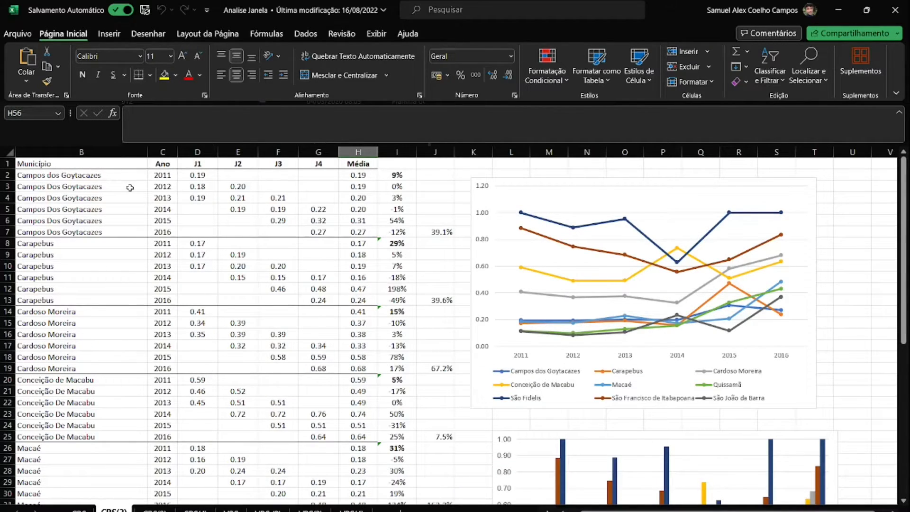
pyautogui.moveTo(69, 175); pyautogui.dragTo(360, 233)
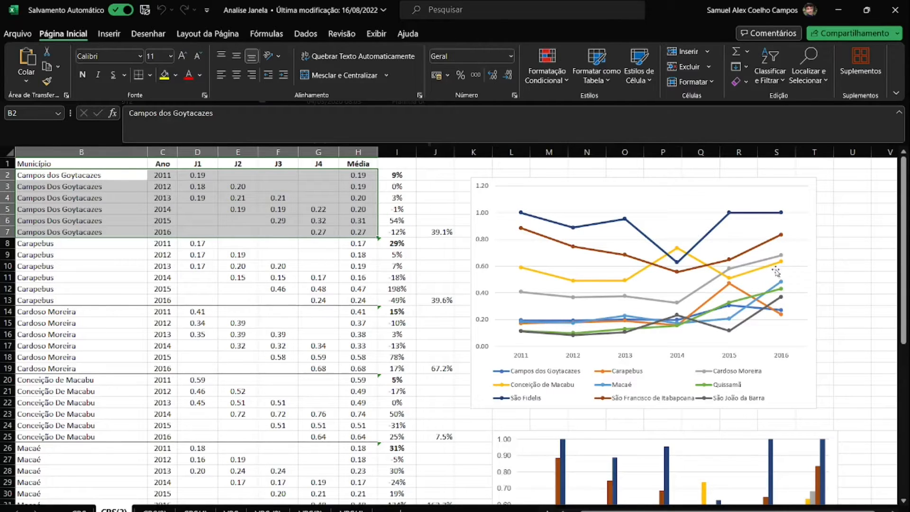
pyautogui.scroll(-3, 780, 266)
pyautogui.scroll(-4, 780, 265)
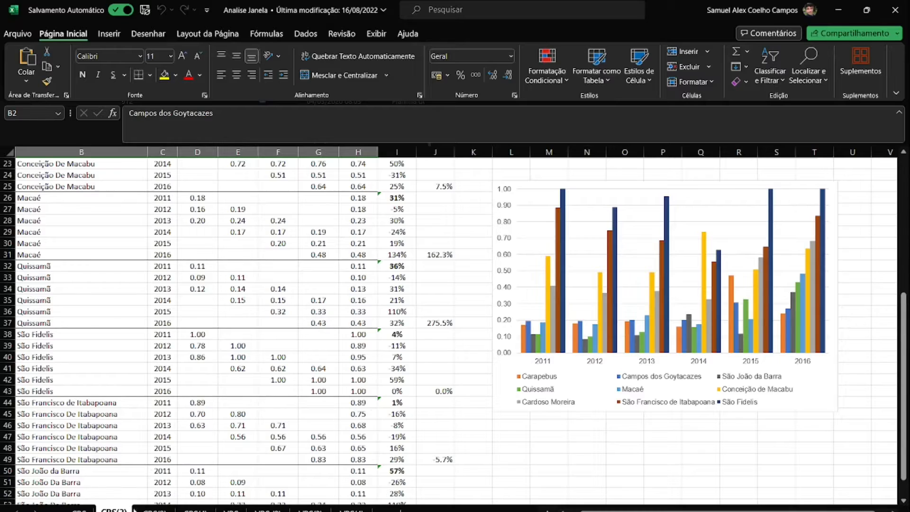
# Step: Return briefly to the CRS sheet, and review the window efficiencies, averages and slacks on the VRS sheet
pyautogui.click(79, 510)
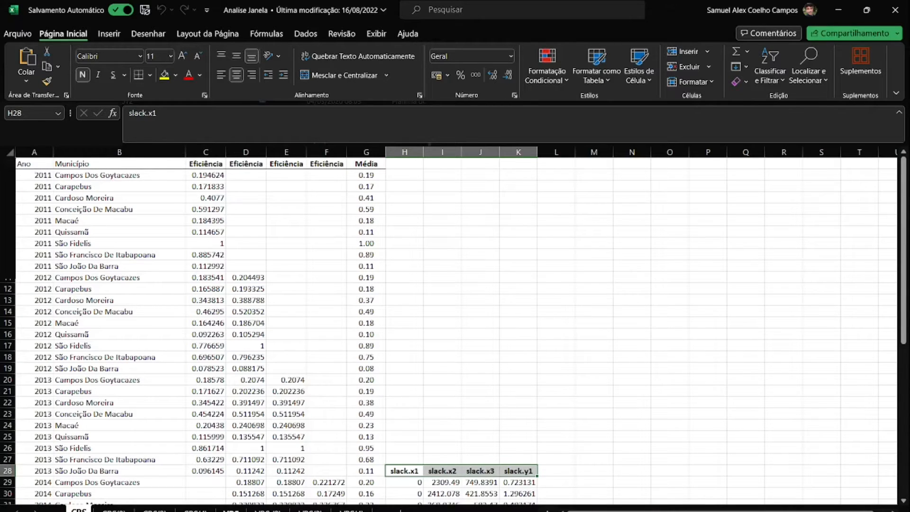
pyautogui.click(231, 510)
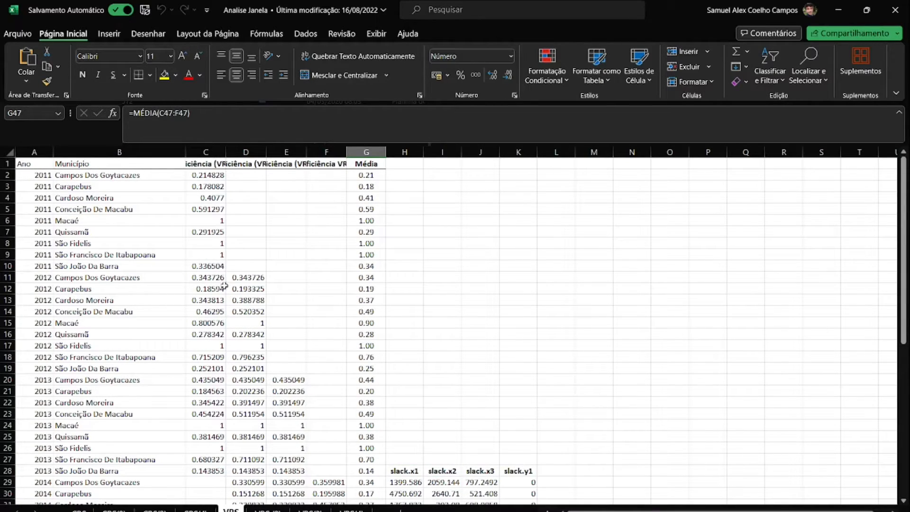
pyautogui.scroll(-15, 223, 289)
pyautogui.scroll(15, 226, 302)
pyautogui.scroll(-15, 227, 306)
pyautogui.scroll(15, 231, 310)
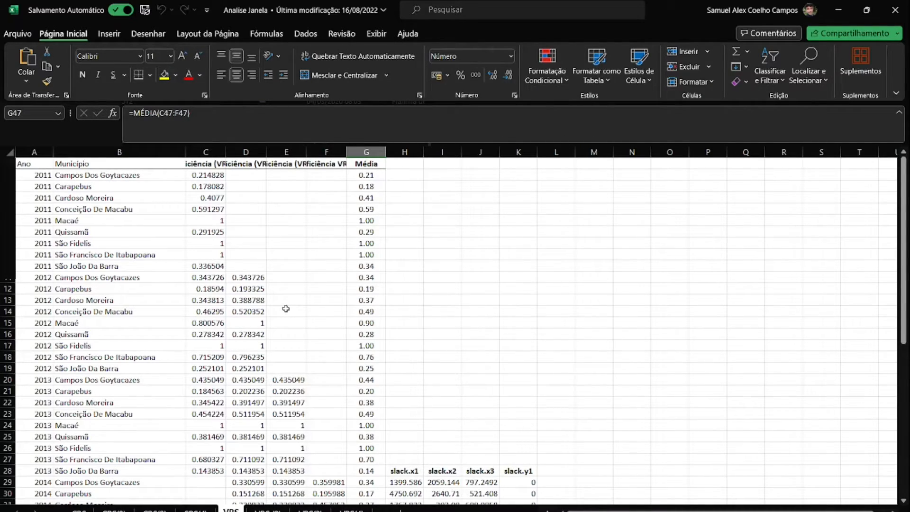
pyautogui.scroll(-6, 286, 309)
pyautogui.scroll(6, 287, 309)
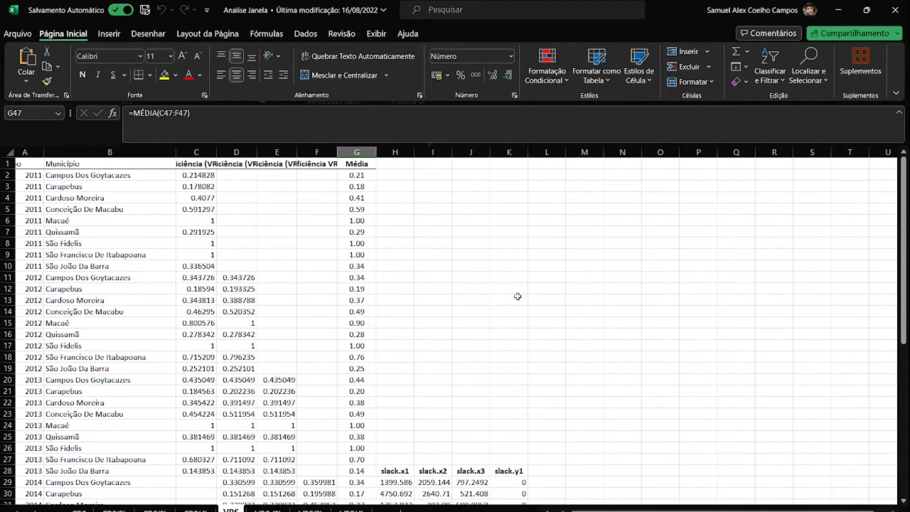
# Step: Switch to the norteflums workbook and view the DMU input and output data on its Data sheet
pyautogui.scroll(5, 246, 355)
pyautogui.scroll(-2, 562, 312)
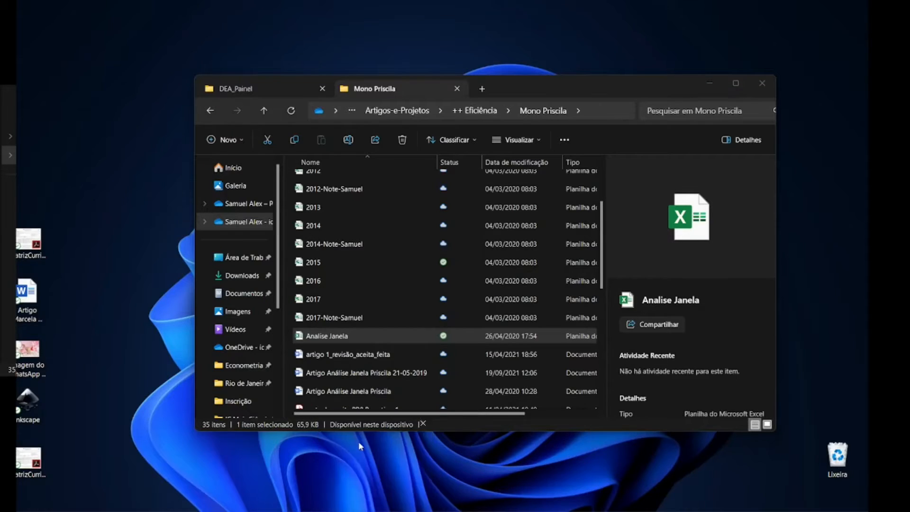
pyautogui.click(359, 442)
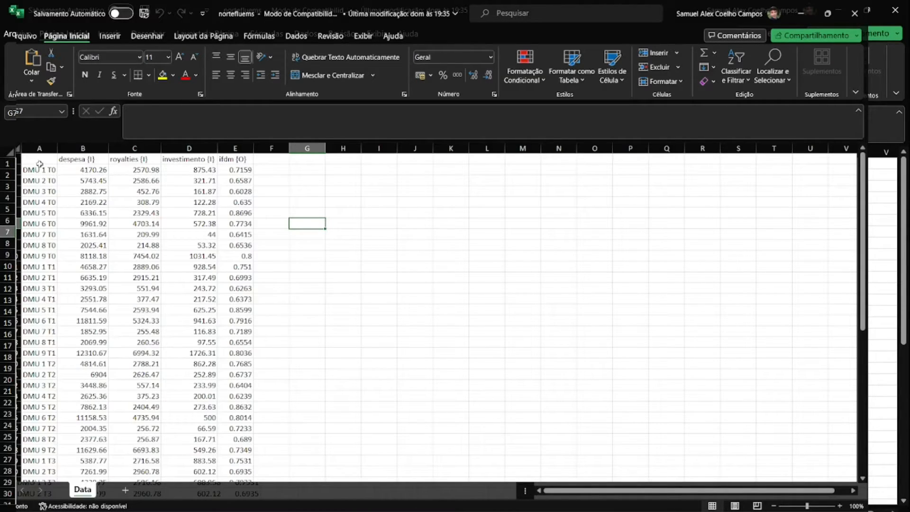
# Step: Examine the input headings despesa {I}, royalties {I} and investimento {I} in B1:D1 and the output heading ifdm {O} in E1
pyautogui.click(77, 161)
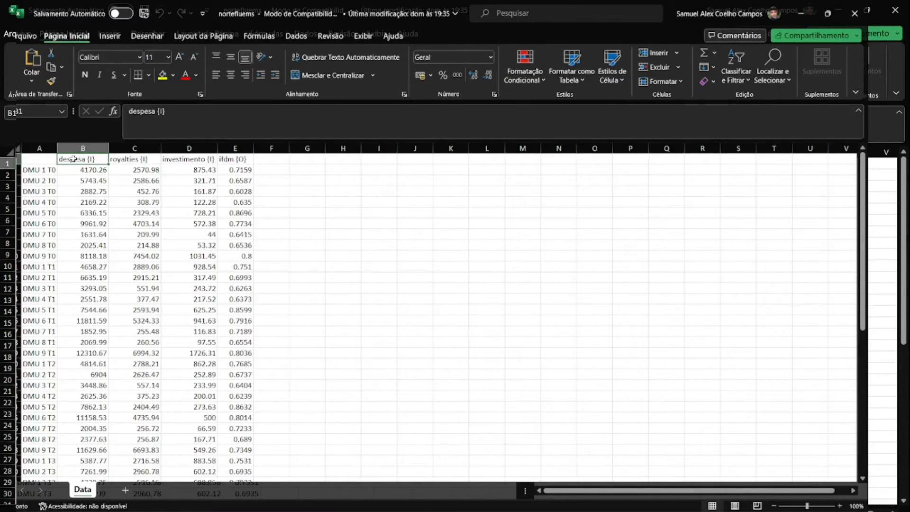
pyautogui.moveTo(73, 159); pyautogui.dragTo(187, 159)
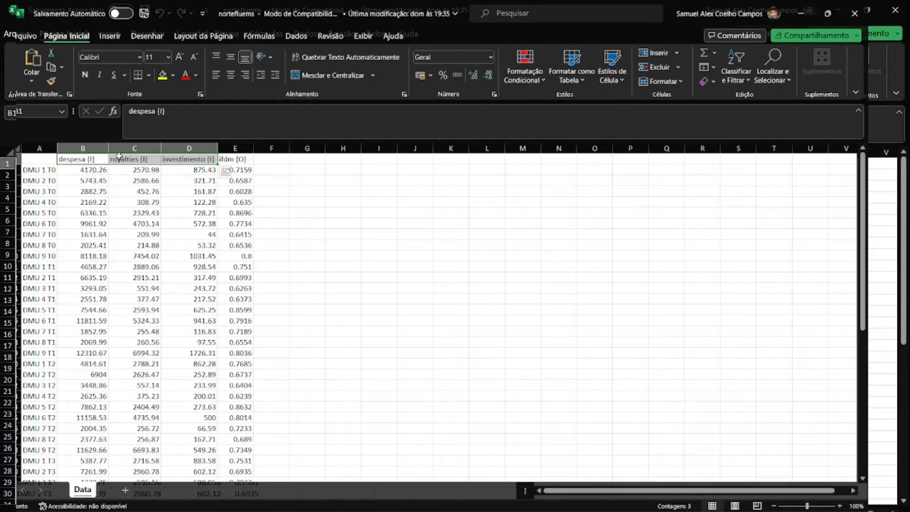
pyautogui.doubleClick(141, 112)
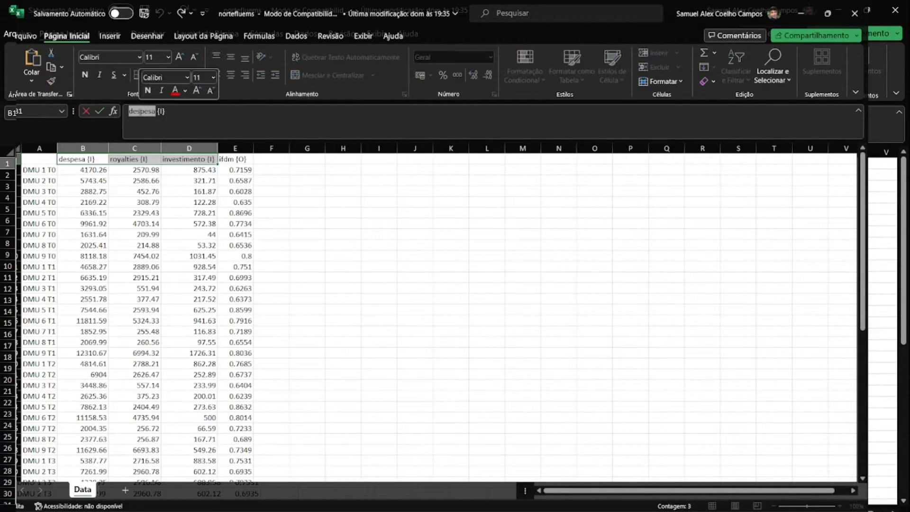
pyautogui.click(162, 111)
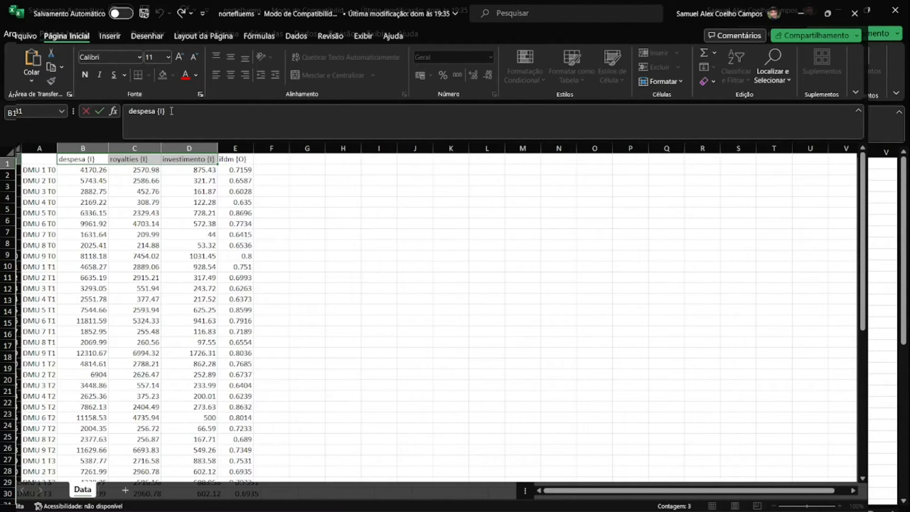
pyautogui.click(232, 160)
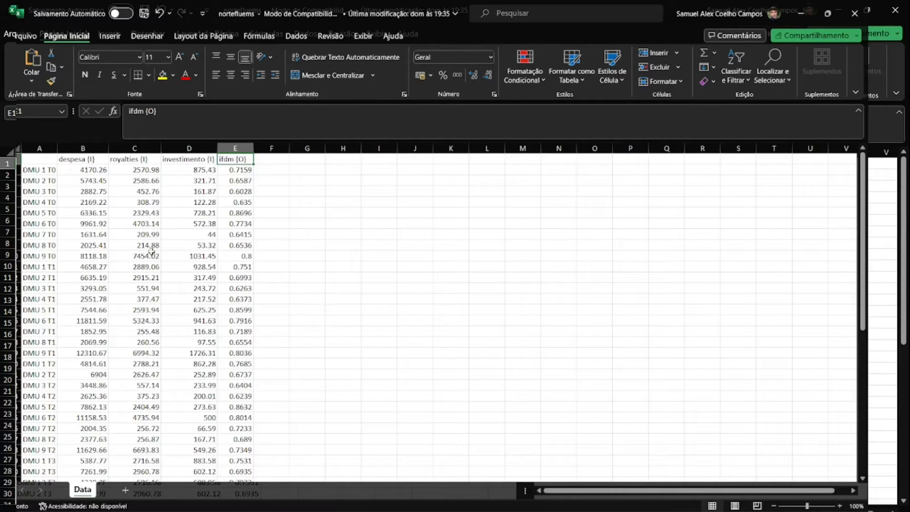
# Step: Review how the DMU rows are stacked by period, highlighting the T0 block in rows 2 to 10 and the T1 block below
pyautogui.moveTo(39, 170); pyautogui.dragTo(245, 255)
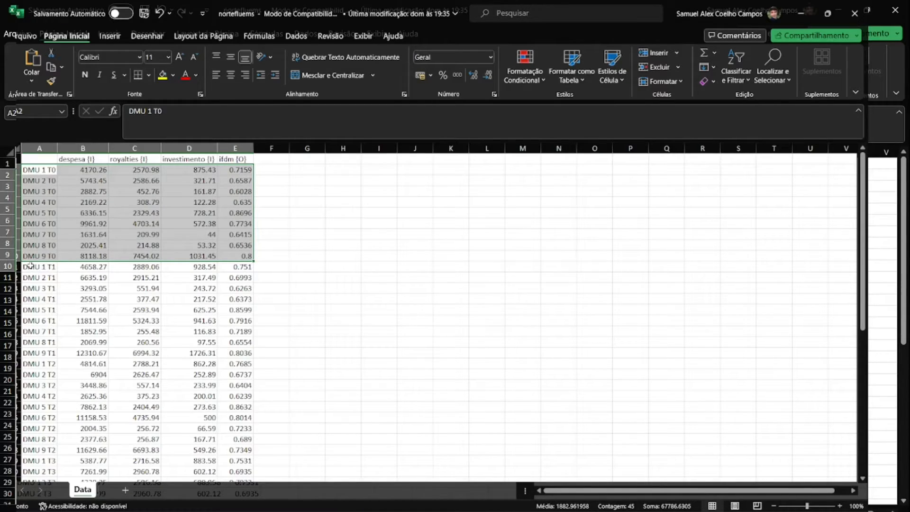
pyautogui.moveTo(37, 270); pyautogui.dragTo(232, 355)
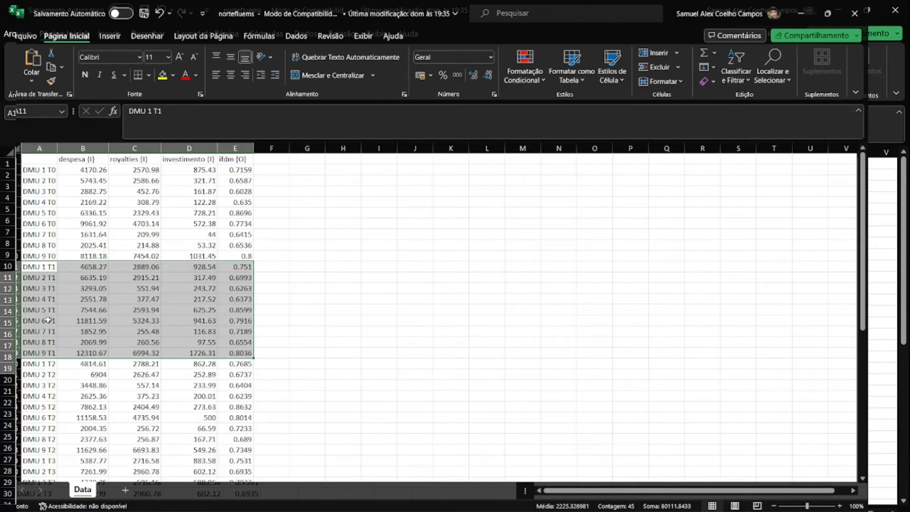
pyautogui.moveTo(50, 169); pyautogui.dragTo(43, 254)
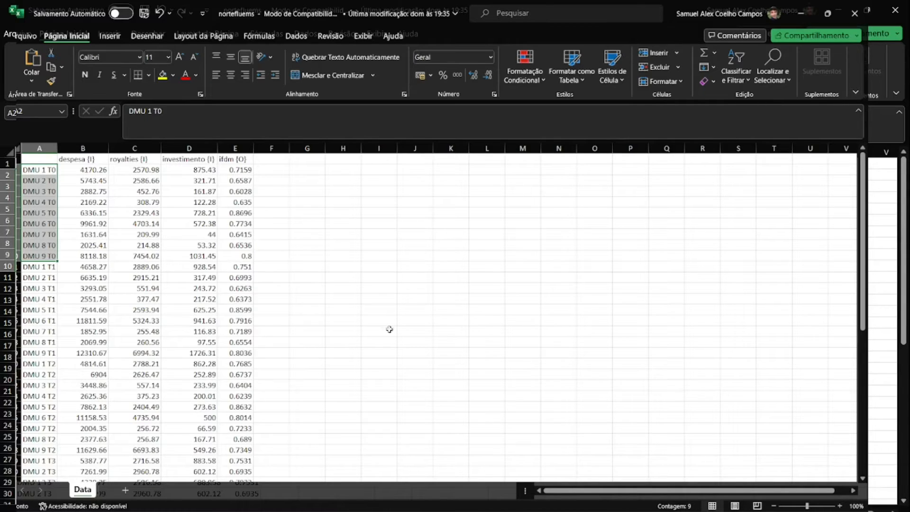
pyautogui.scroll(-15, 154, 305)
pyautogui.scroll(4, 153, 306)
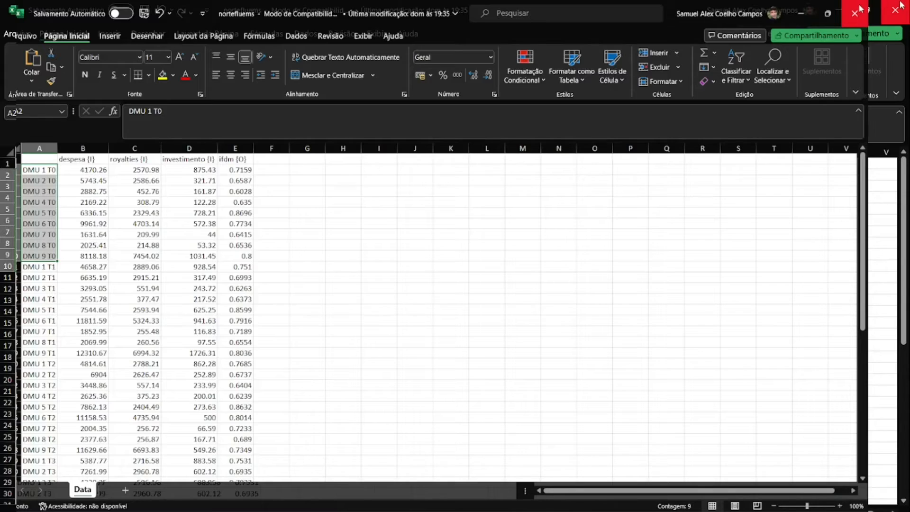
# Step: Close the nortefluems workbook without saving, and load nortefluems.xls from the DEA_Painel folder as the data file in EMS
pyautogui.click(855, 12)
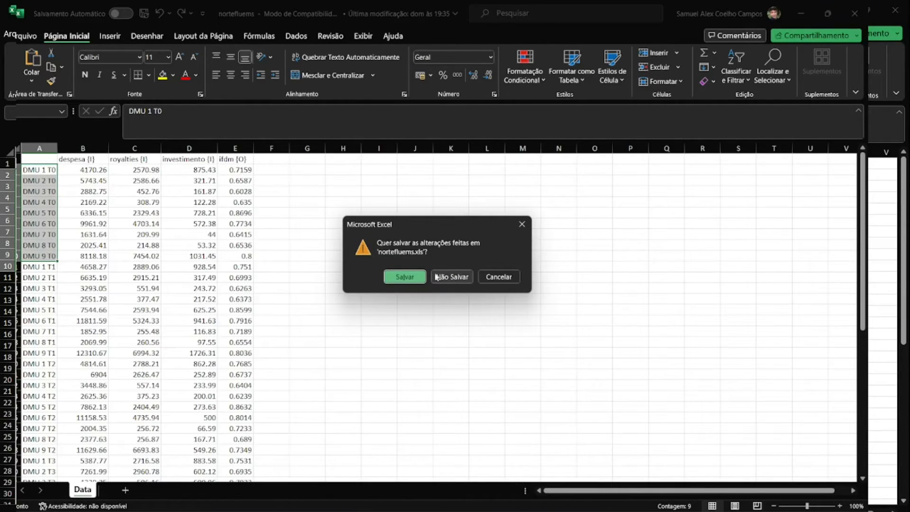
pyautogui.click(436, 277)
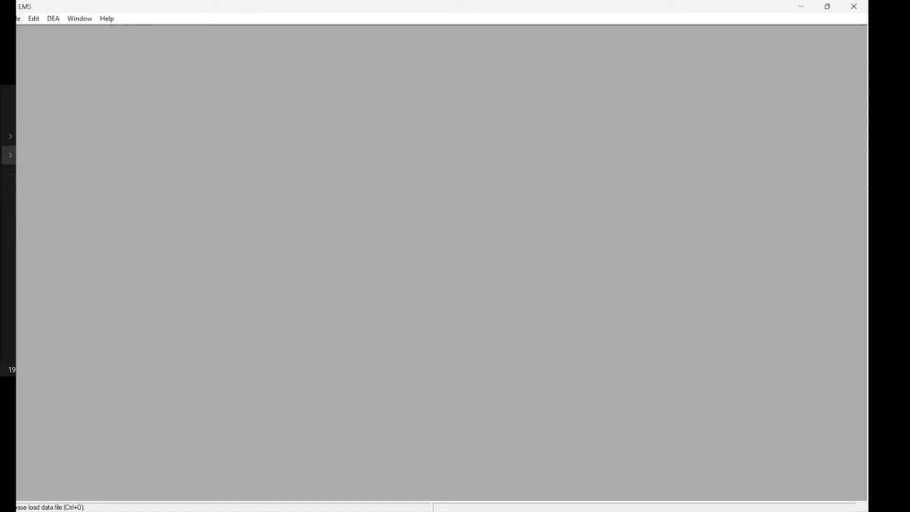
pyautogui.click(18, 19)
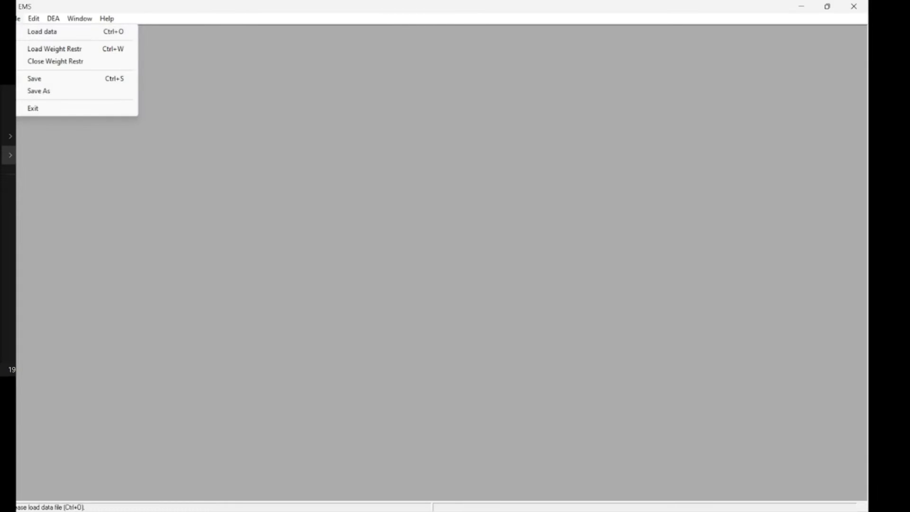
pyautogui.click(43, 34)
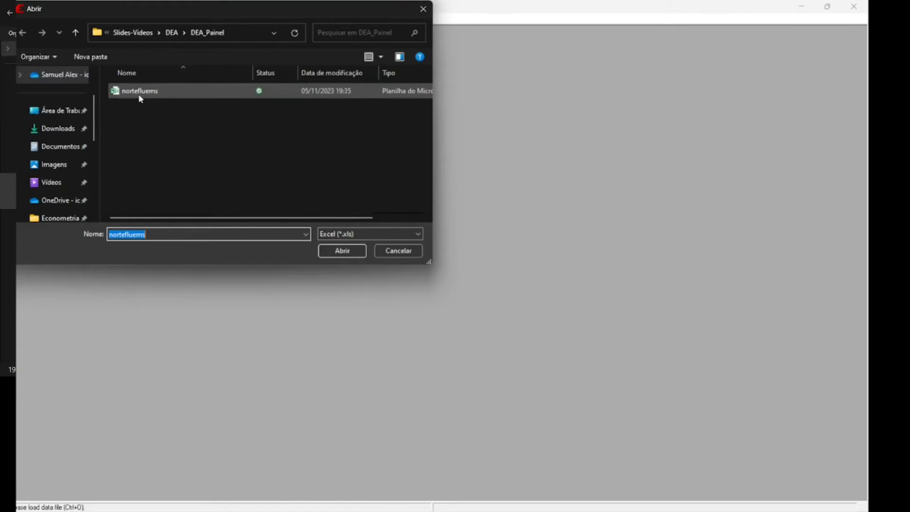
pyautogui.click(137, 91)
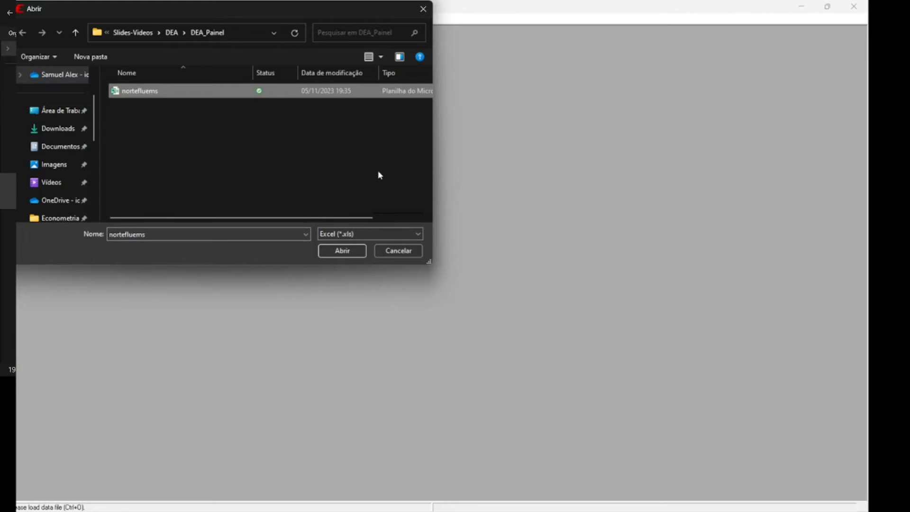
pyautogui.moveTo(317, 217)
pyautogui.mouseDown()
pyautogui.moveTo(397, 215)
pyautogui.moveTo(301, 216)
pyautogui.mouseUp()
pyautogui.click(339, 252)
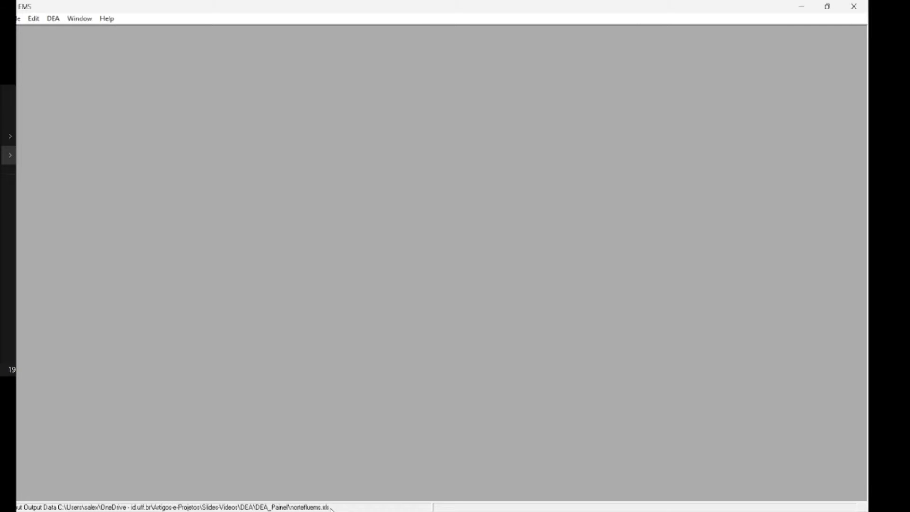
# Step: Set up a DEA model run with superefficiency turned off, keeping the convex, constant-returns, radial, input-oriented settings
pyautogui.click(53, 24)
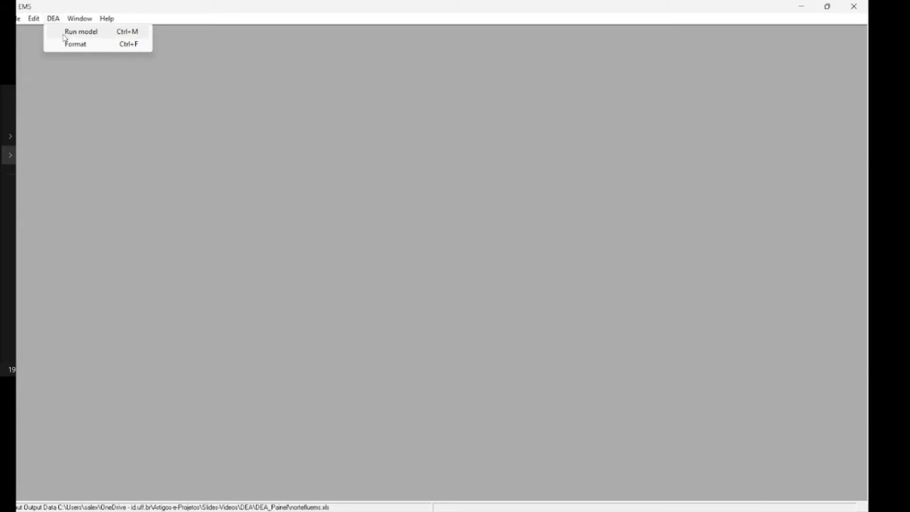
pyautogui.click(65, 33)
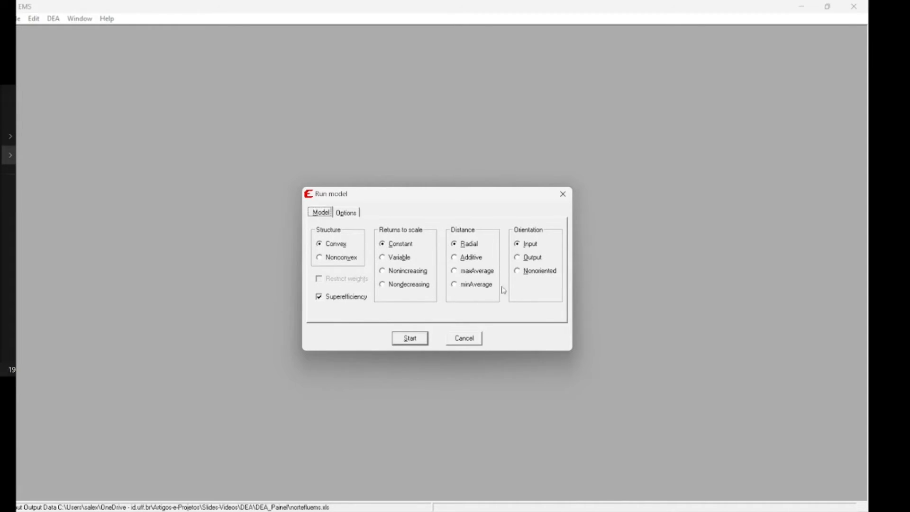
pyautogui.click(328, 301)
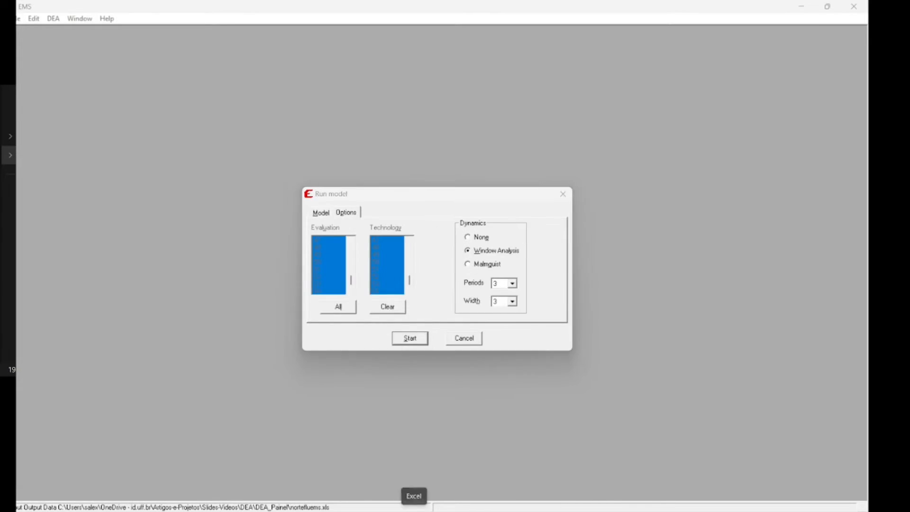
# Step: Set the window analysis to 6 periods with a width of 3 and start the model
pyautogui.rightClick(415, 509)
pyautogui.click(512, 275)
pyautogui.click(512, 283)
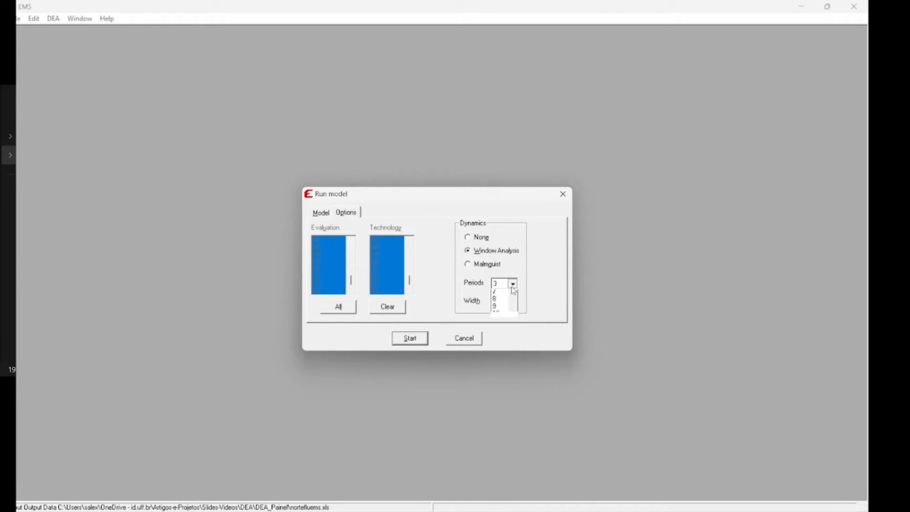
pyautogui.click(503, 322)
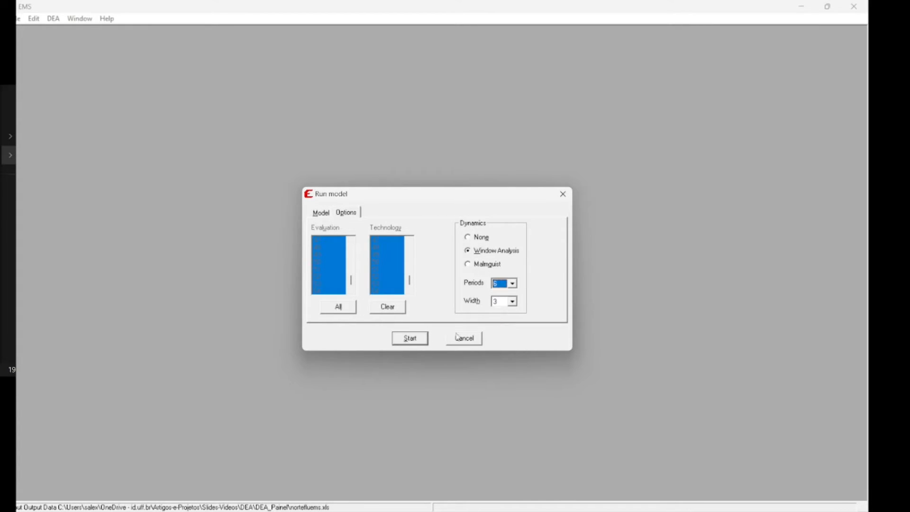
pyautogui.click(409, 339)
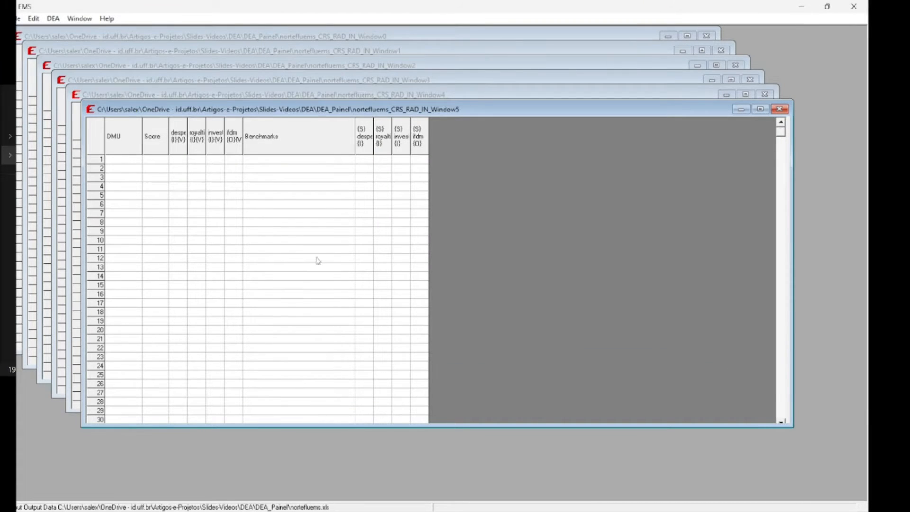
# Step: Bring the Window0 results to the front and review the DMU rows and their scores
pyautogui.click(99, 34)
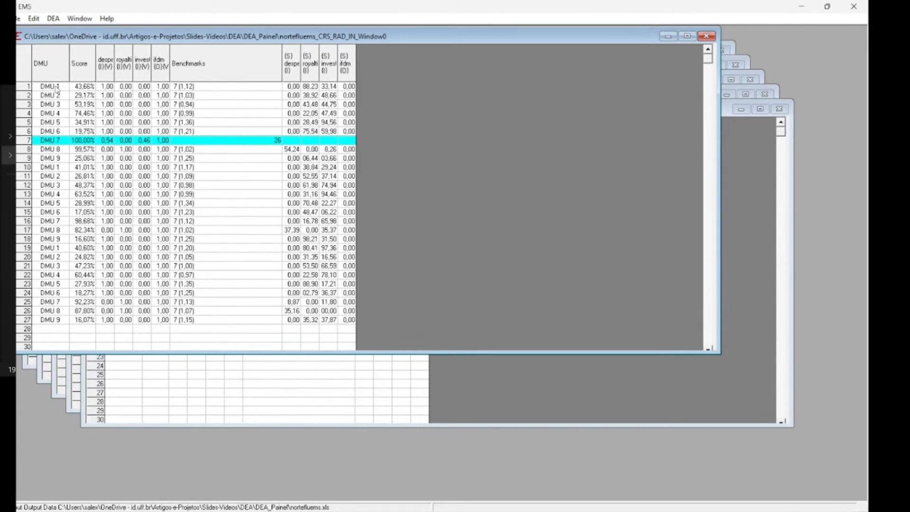
pyautogui.click(61, 161)
pyautogui.click(55, 240)
# Step: Copy the entire Window0 results table, paste it into a new blank Excel workbook, and select the pasted DMU scores
pyautogui.moveTo(50, 86); pyautogui.dragTo(341, 328)
pyautogui.click(26, 62)
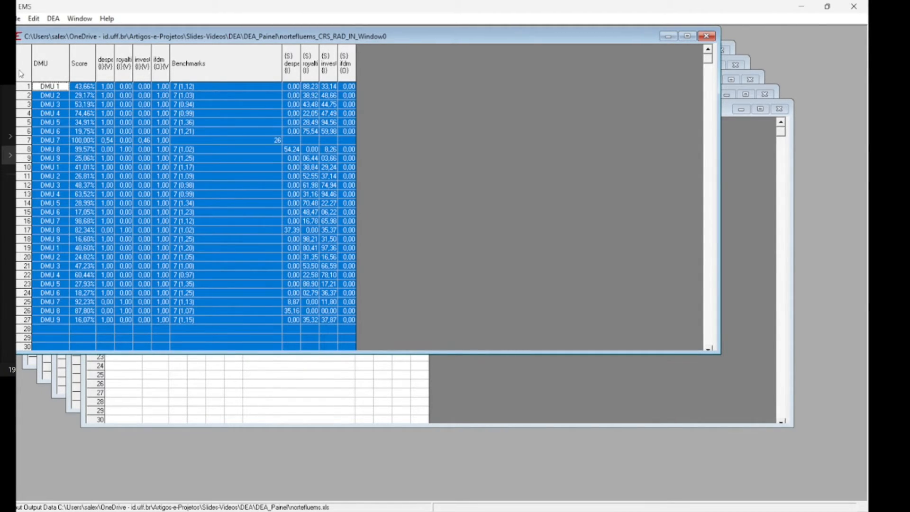
pyautogui.click(34, 19)
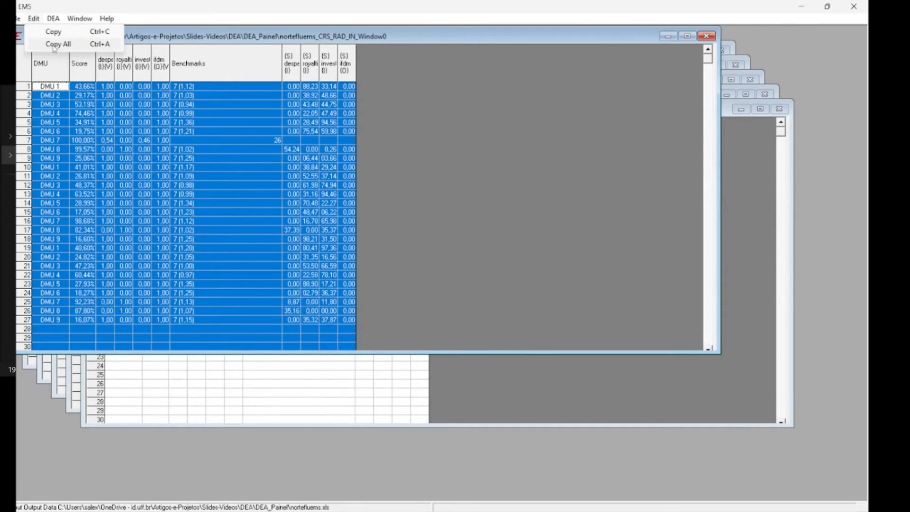
pyautogui.click(54, 46)
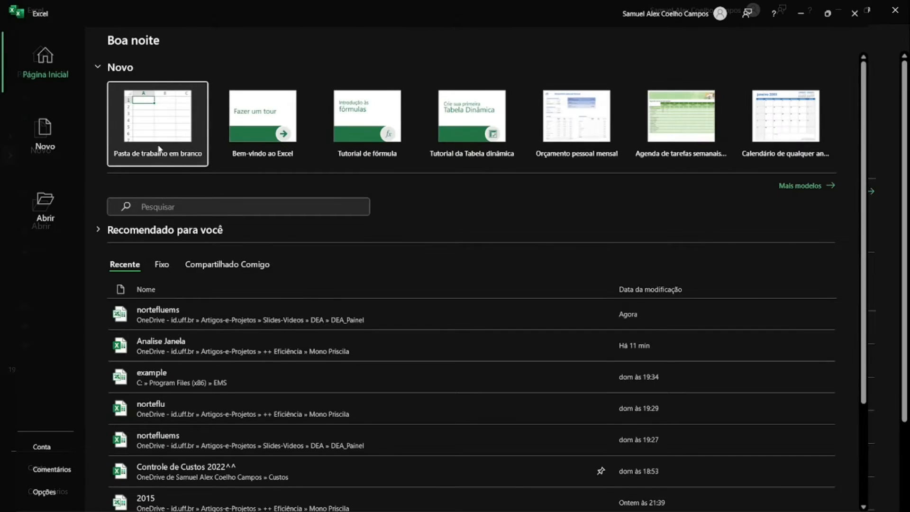
pyautogui.click(158, 141)
pyautogui.hotkey('ctrl', 'v')
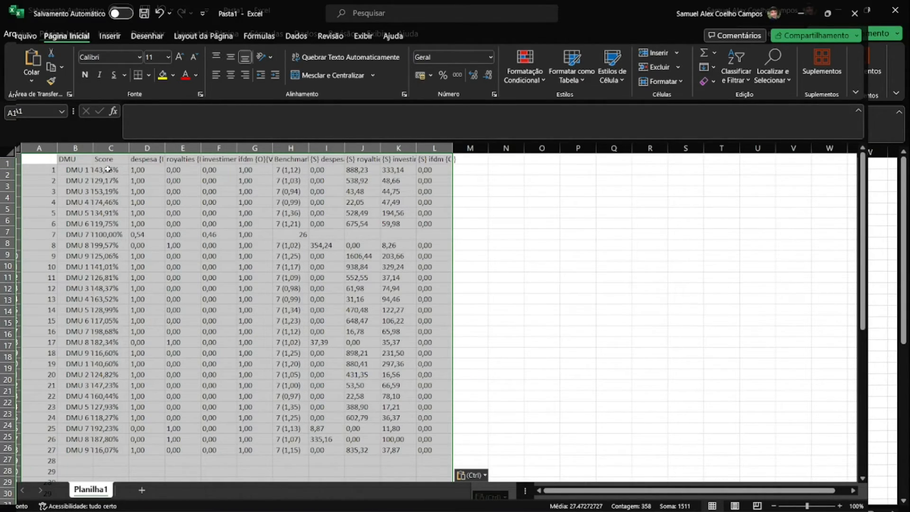
pyautogui.moveTo(113, 171); pyautogui.dragTo(111, 450)
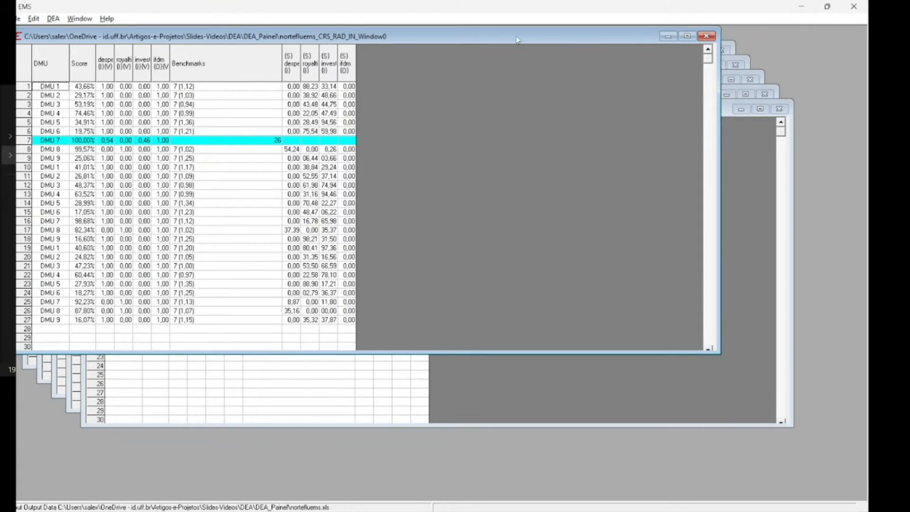
# Step: Back in EMS, close the Window0 results, examine the empty first-period rows and the scored rows of Window1, and close it
pyautogui.click(711, 37)
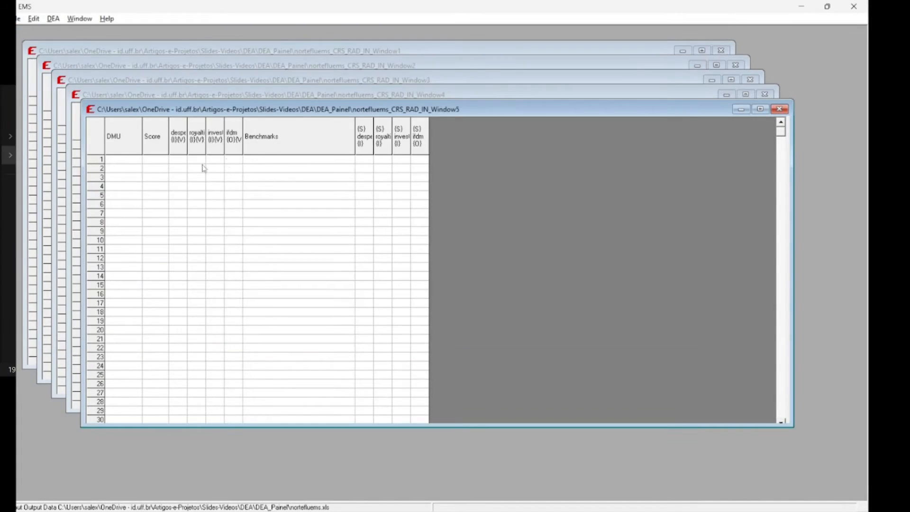
pyautogui.click(425, 56)
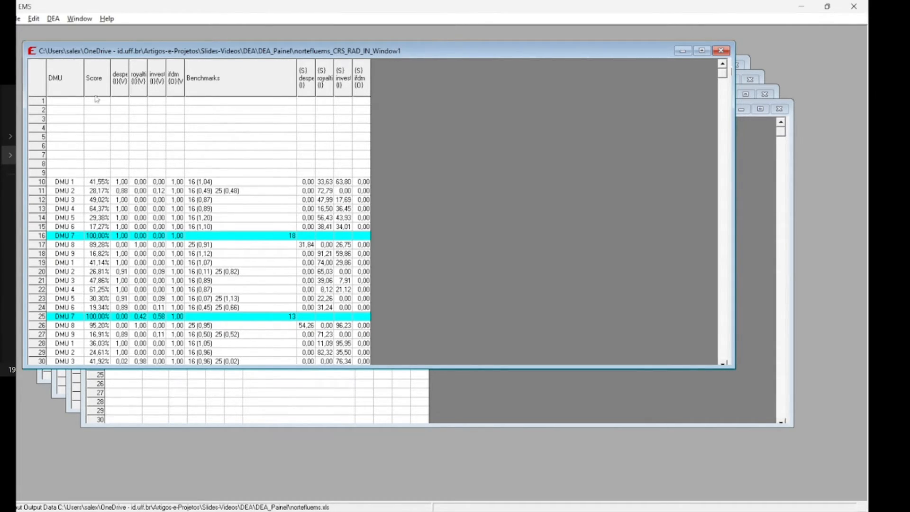
pyautogui.moveTo(65, 101); pyautogui.dragTo(74, 174)
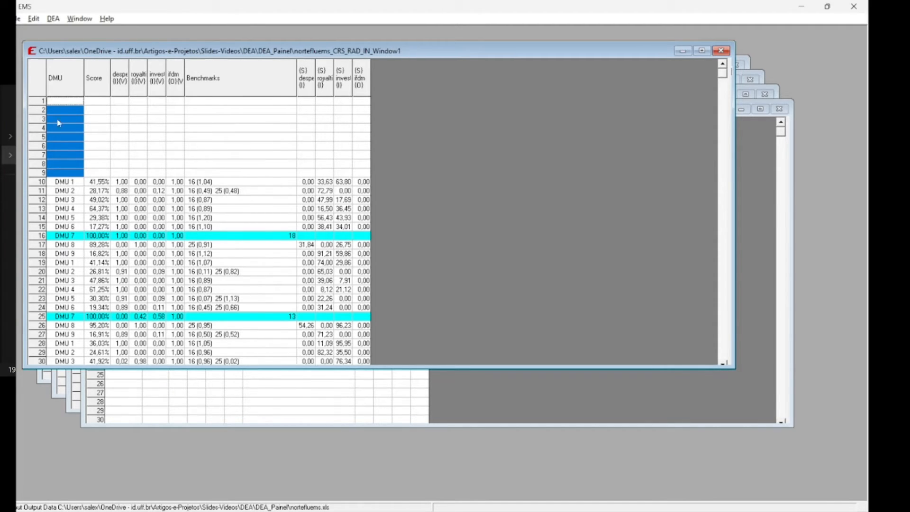
pyautogui.moveTo(64, 180); pyautogui.dragTo(371, 214)
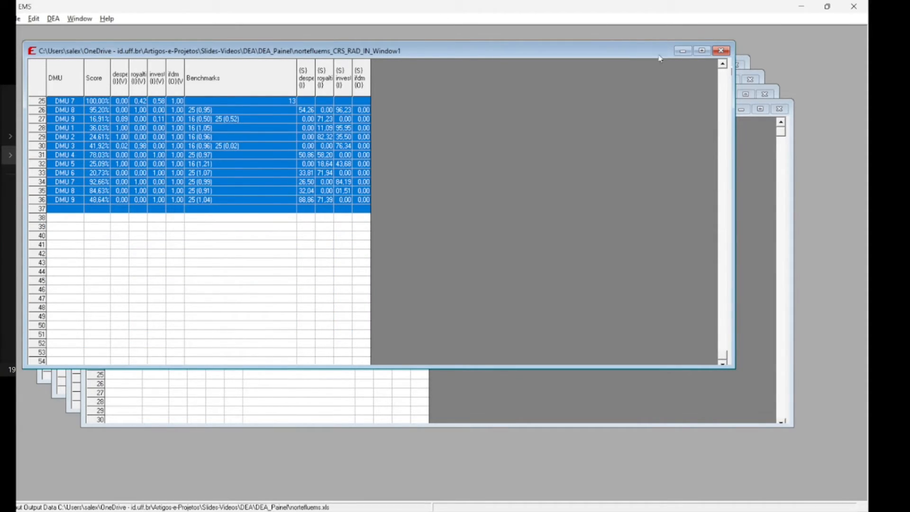
pyautogui.click(721, 50)
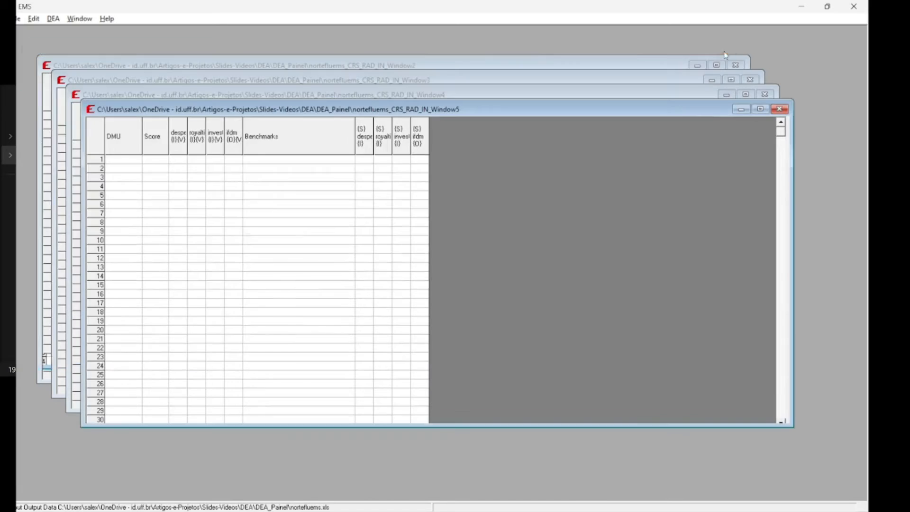
# Step: Review the Window2 and Window3 results and close both
pyautogui.click(392, 66)
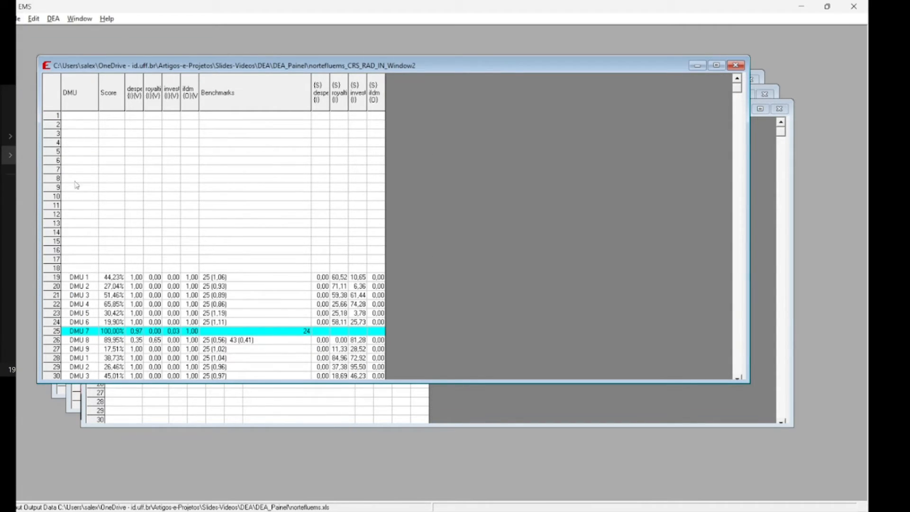
pyautogui.click(329, 295)
pyautogui.click(736, 65)
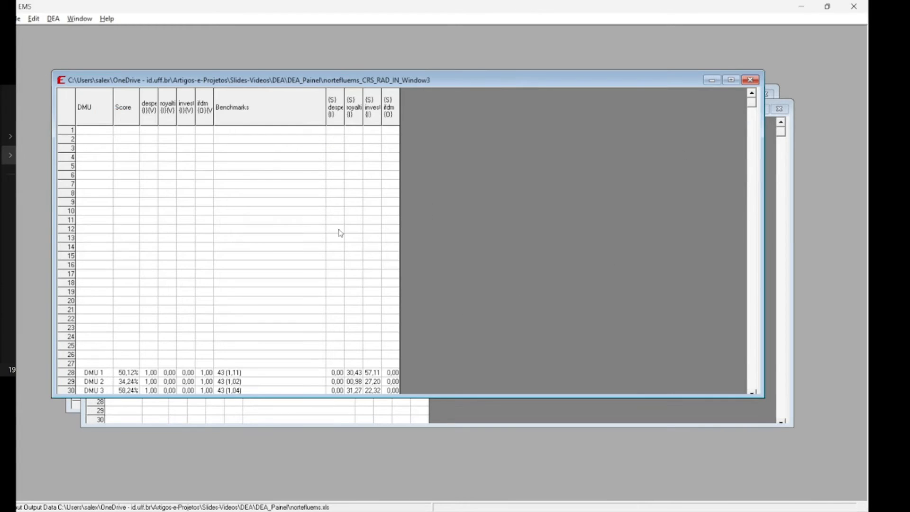
pyautogui.click(751, 79)
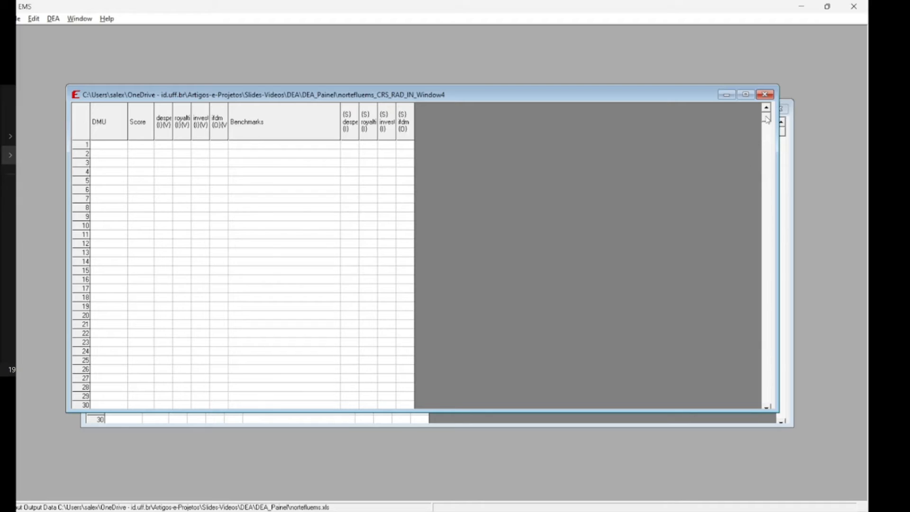
# Step: Examine the scored DMU rows at the end of the Window4 and Window5 results and close both tables
pyautogui.moveTo(768, 119); pyautogui.dragTo(770, 423)
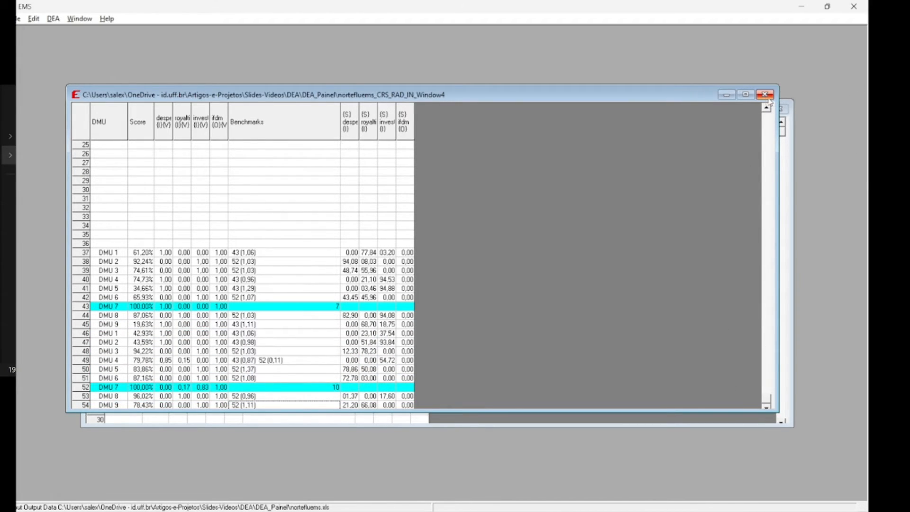
pyautogui.click(766, 95)
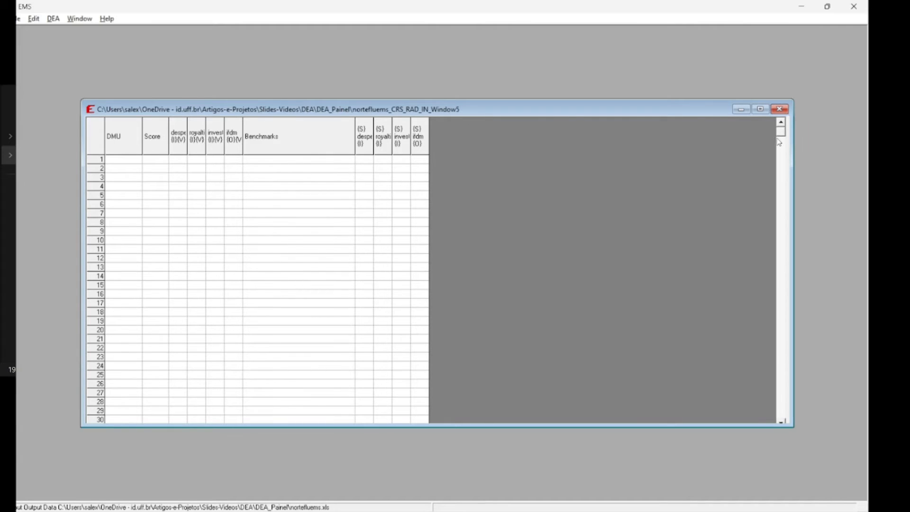
pyautogui.moveTo(780, 132); pyautogui.dragTo(781, 417)
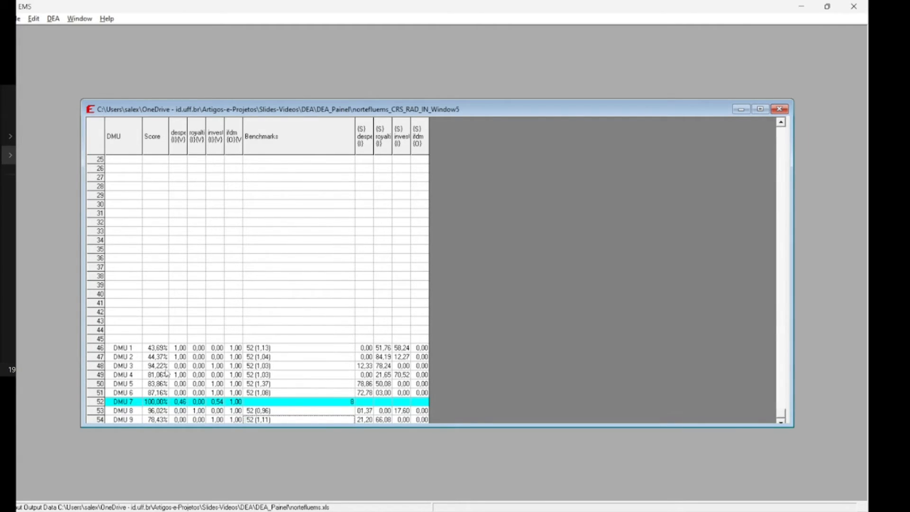
pyautogui.moveTo(125, 351); pyautogui.dragTo(264, 427)
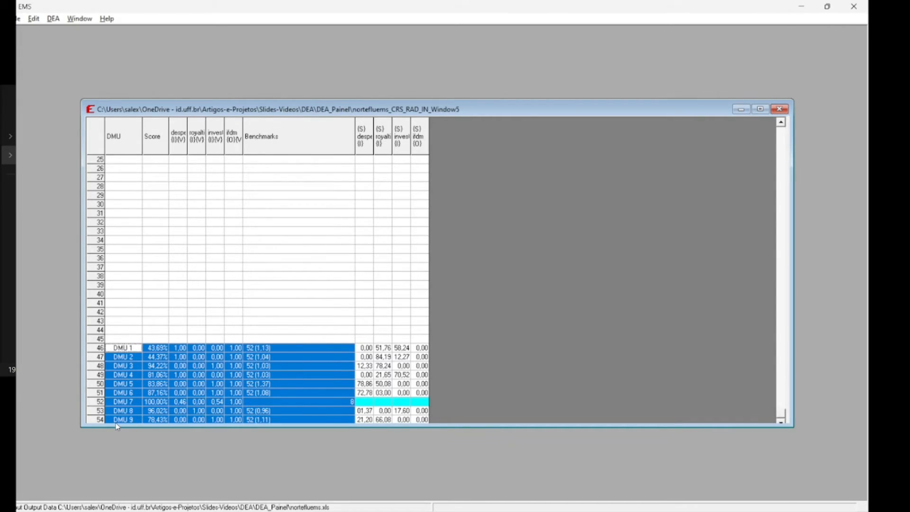
pyautogui.hotkey('ctrl', 'F4')
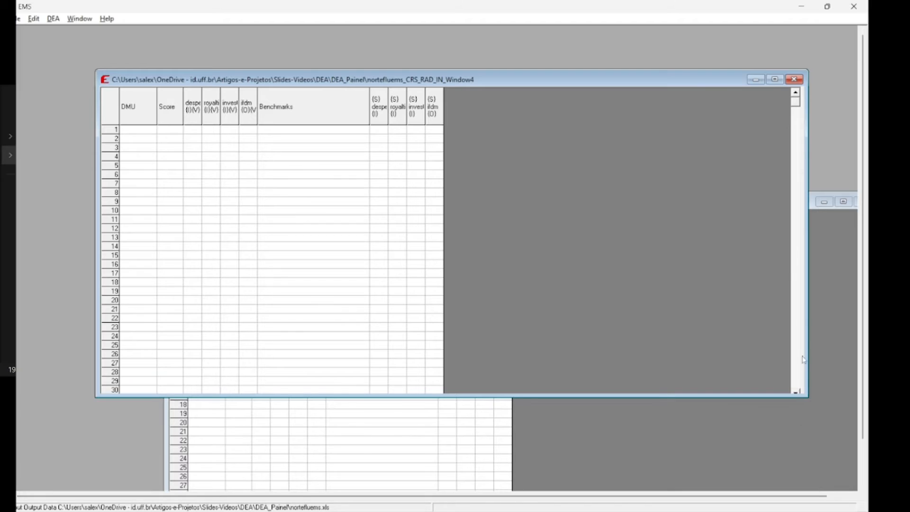
# Step: In the other Window4 results table, review the scored rows, highlight their DMU labels, and close the table
pyautogui.moveTo(798, 106); pyautogui.dragTo(802, 392)
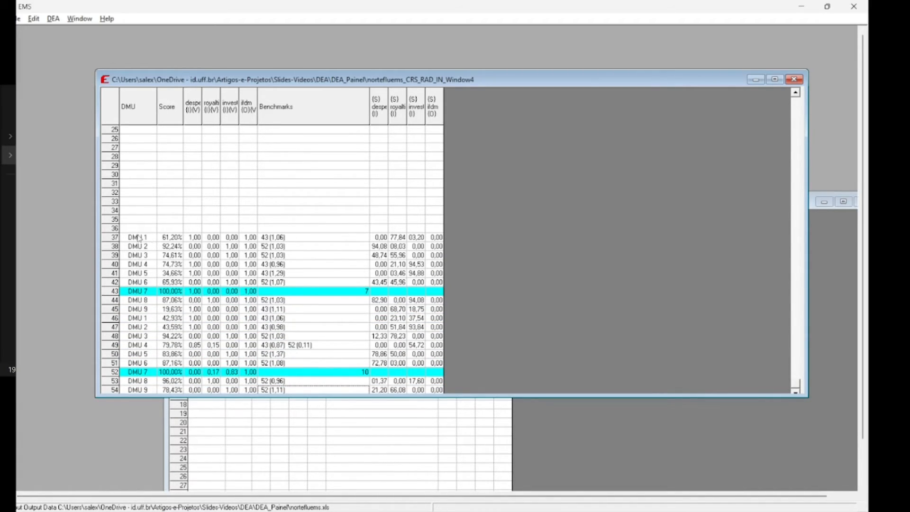
pyautogui.moveTo(139, 238); pyautogui.dragTo(139, 398)
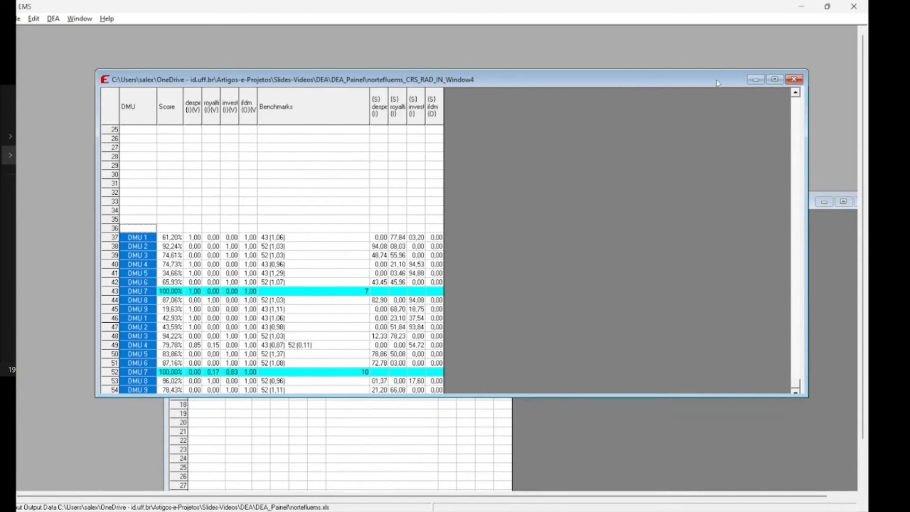
pyautogui.click(795, 79)
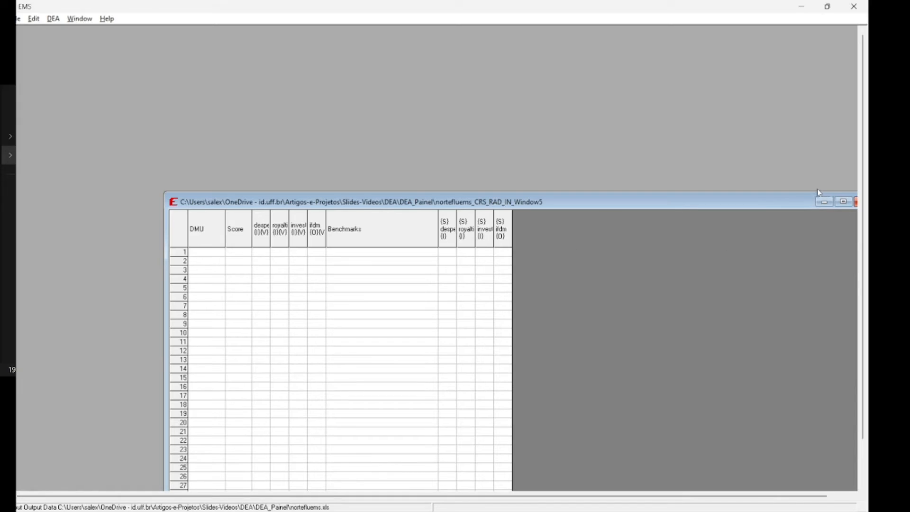
# Step: Bring the remaining Window5 results table fully into view, highlight its scored DMU rows and then the entire table, and close it
pyautogui.moveTo(817, 190); pyautogui.dragTo(793, 478)
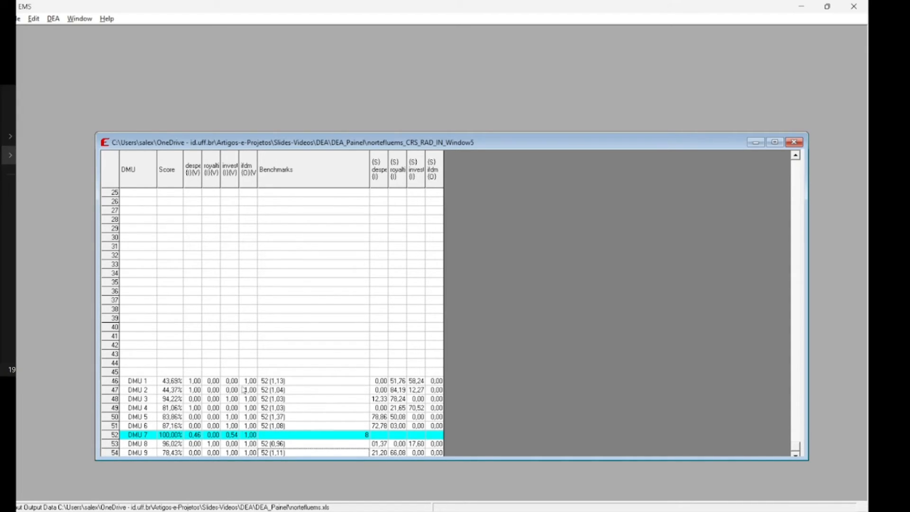
pyautogui.moveTo(125, 381); pyautogui.dragTo(125, 455)
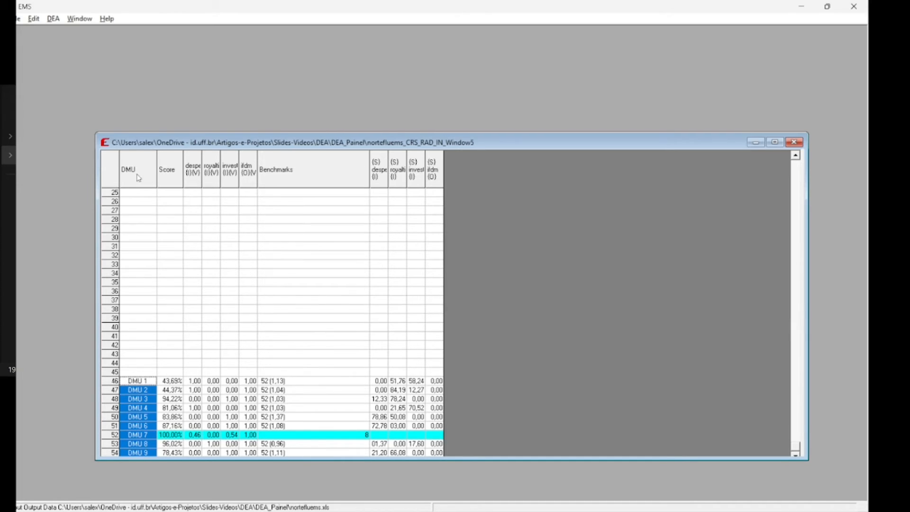
pyautogui.click(114, 171)
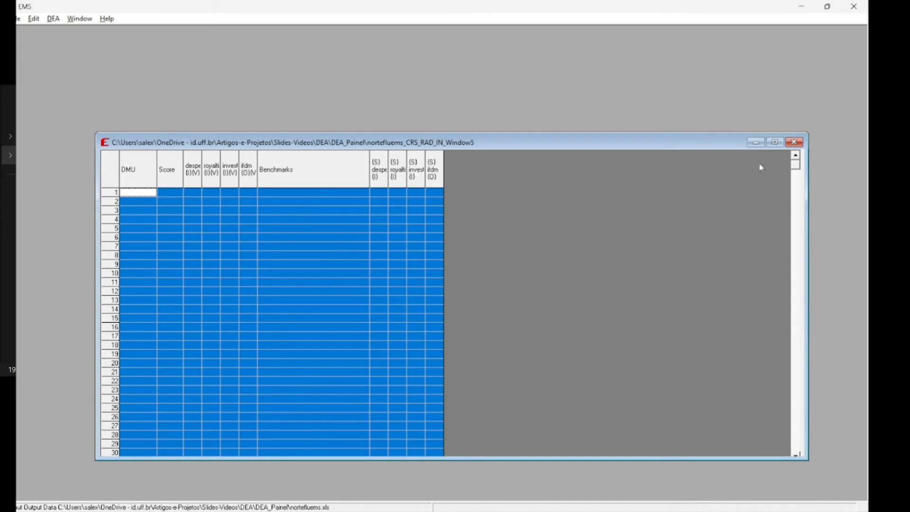
pyautogui.moveTo(796, 164); pyautogui.dragTo(837, 464)
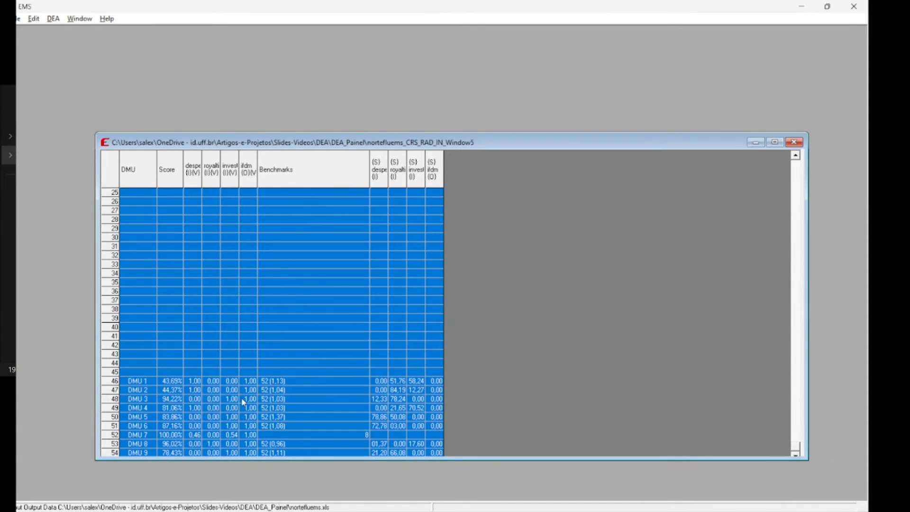
pyautogui.moveTo(465, 146); pyautogui.dragTo(435, 104)
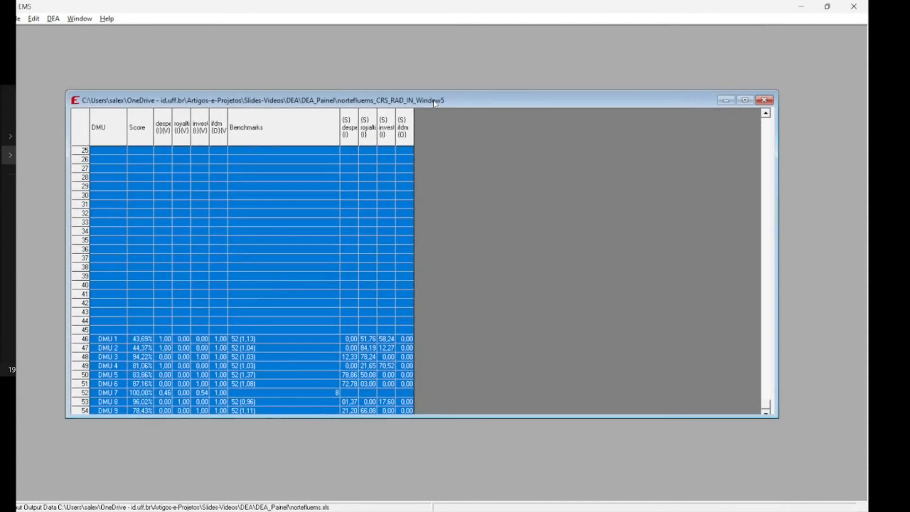
pyautogui.click(763, 101)
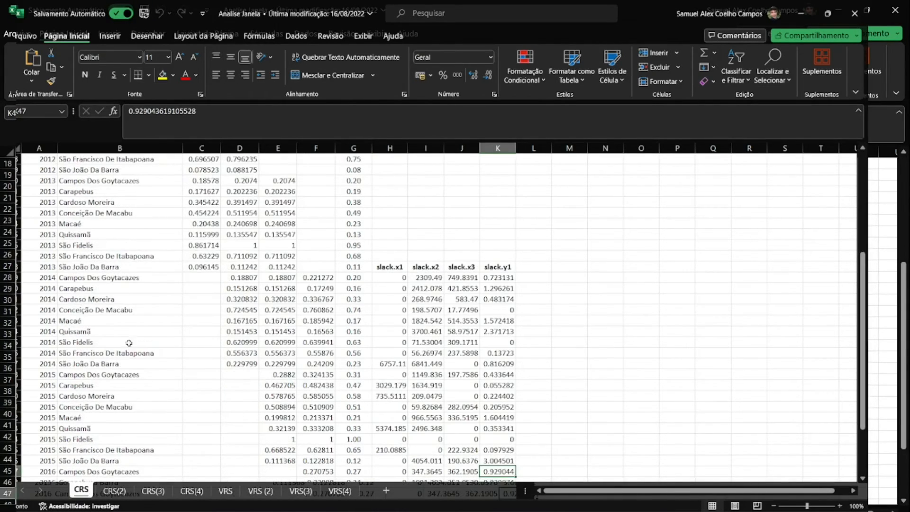
# Step: Switch to the Analise Janela workbook in Excel and review the four Eficiência columns on the CRS sheet
pyautogui.scroll(6, 129, 342)
pyautogui.moveTo(194, 150); pyautogui.dragTo(315, 149)
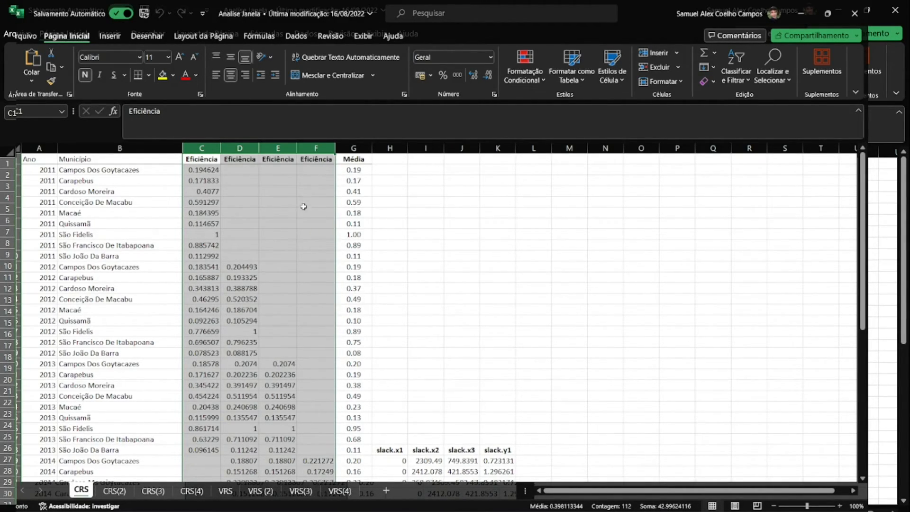
pyautogui.scroll(-15, 303, 206)
pyautogui.scroll(8, 303, 207)
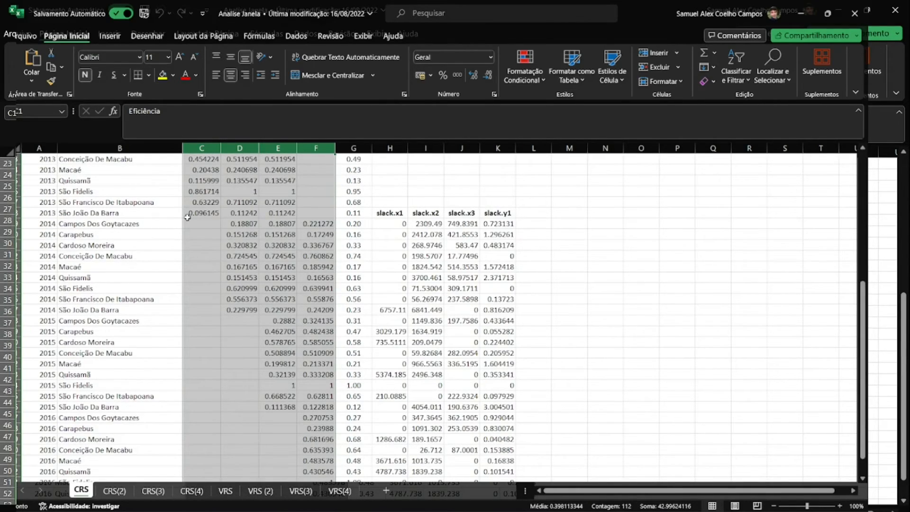
pyautogui.scroll(7, 187, 217)
# Step: Examine the first Eficiência column on the CRS sheet and select its values for 2011 to 2013
pyautogui.moveTo(199, 163); pyautogui.dragTo(192, 461)
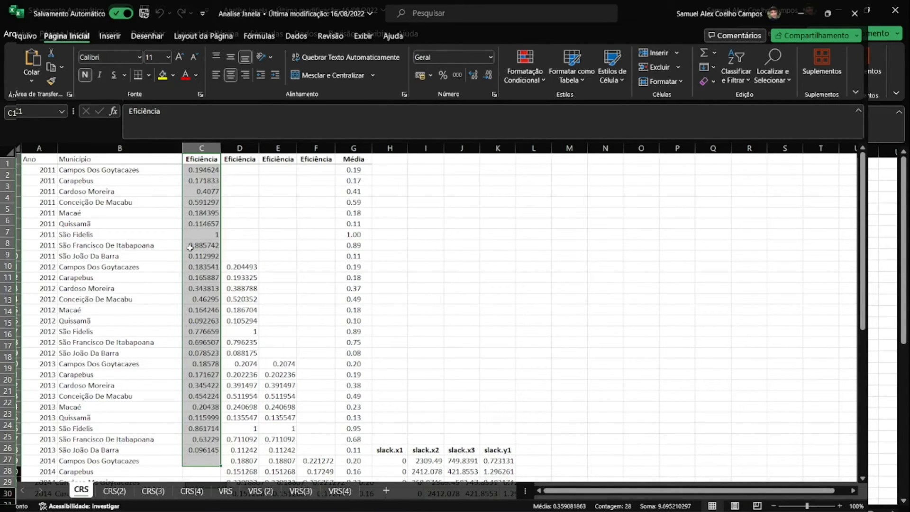
pyautogui.scroll(-4, 209, 255)
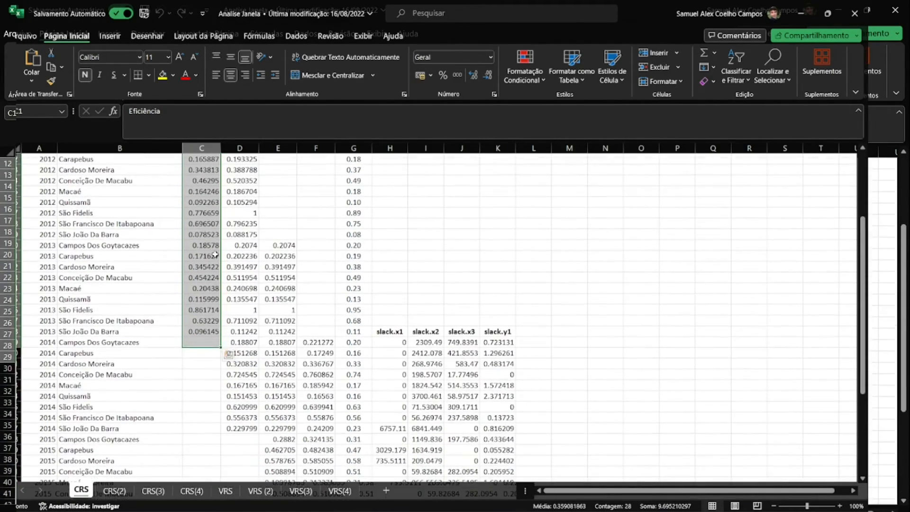
pyautogui.scroll(-7, 295, 349)
pyautogui.scroll(11, 294, 349)
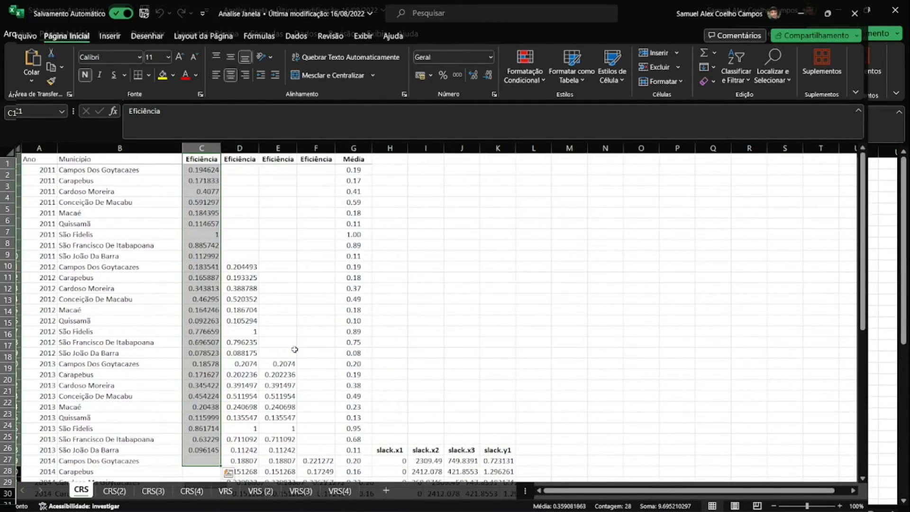
pyautogui.scroll(-4, 294, 349)
pyautogui.scroll(4, 290, 308)
pyautogui.moveTo(194, 171); pyautogui.dragTo(190, 451)
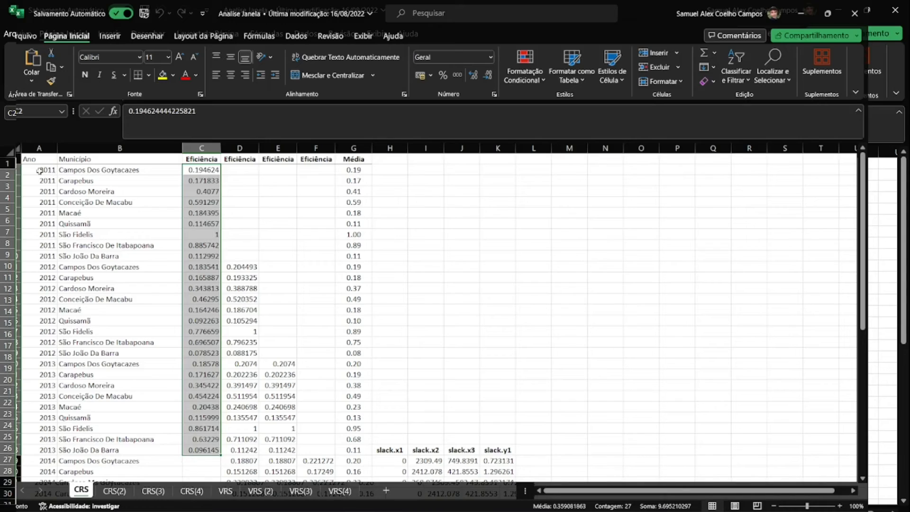
# Step: Highlight the 2011 to 2013 year and municipality entries, the full Ano and Município columns, and the first efficiency value
pyautogui.moveTo(39, 171); pyautogui.dragTo(123, 453)
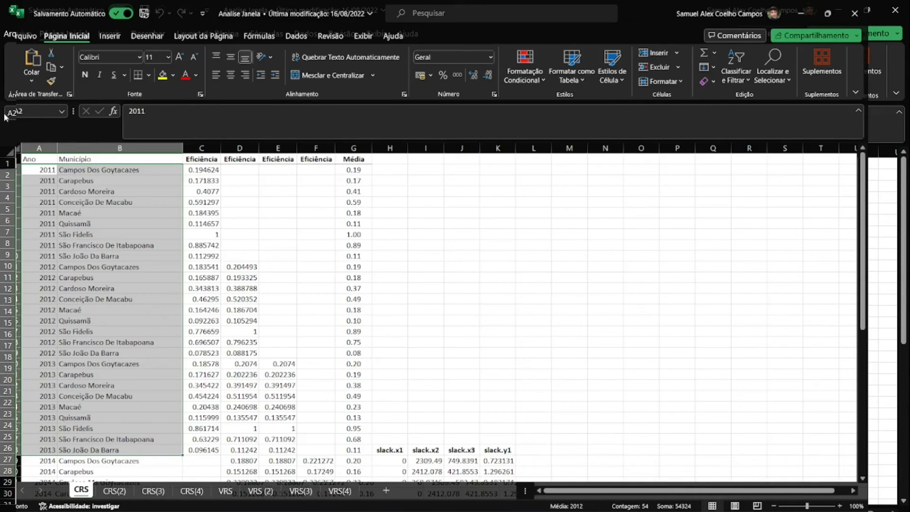
pyautogui.moveTo(39, 148); pyautogui.dragTo(96, 149)
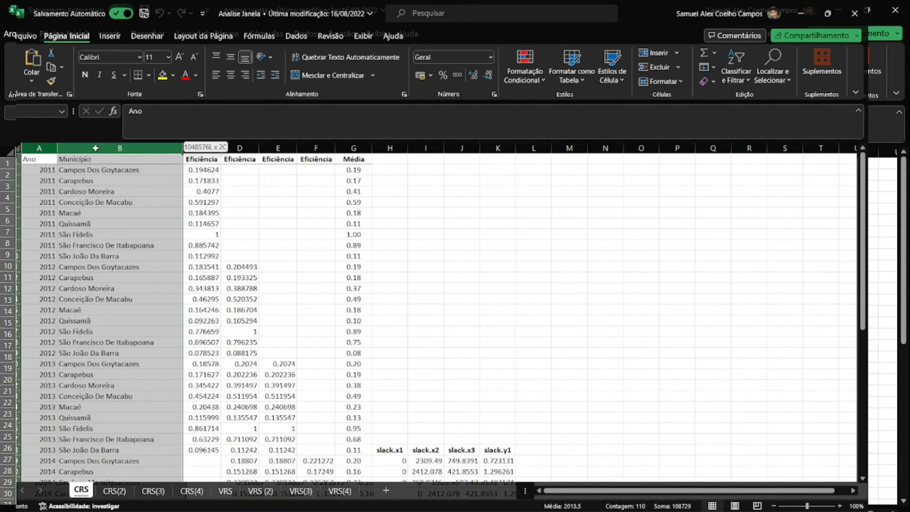
pyautogui.click(211, 178)
pyautogui.click(200, 169)
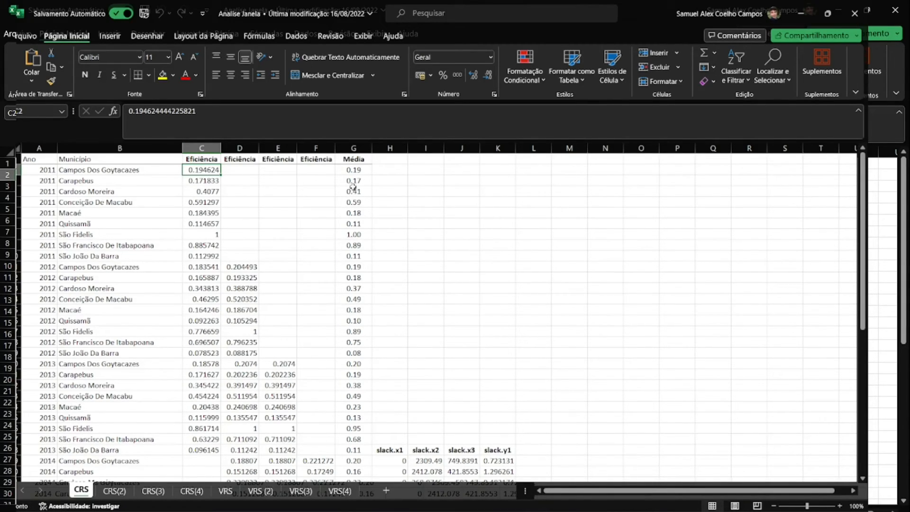
# Step: Examine the Campos Dos Goytacazes efficiencies across the windows for 2011 to 2014 and the Média formula that averages them
pyautogui.click(354, 169)
pyautogui.click(331, 172)
pyautogui.moveTo(330, 171); pyautogui.dragTo(199, 170)
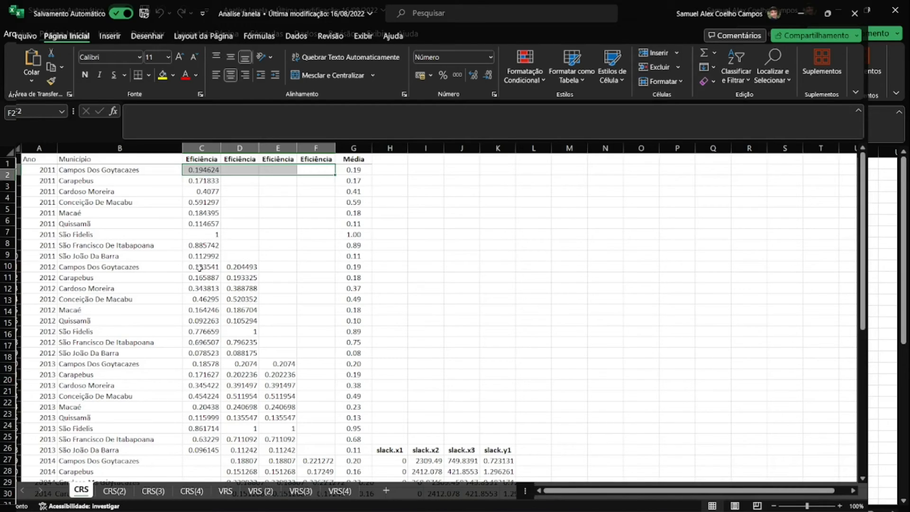
pyautogui.moveTo(201, 268); pyautogui.dragTo(327, 266)
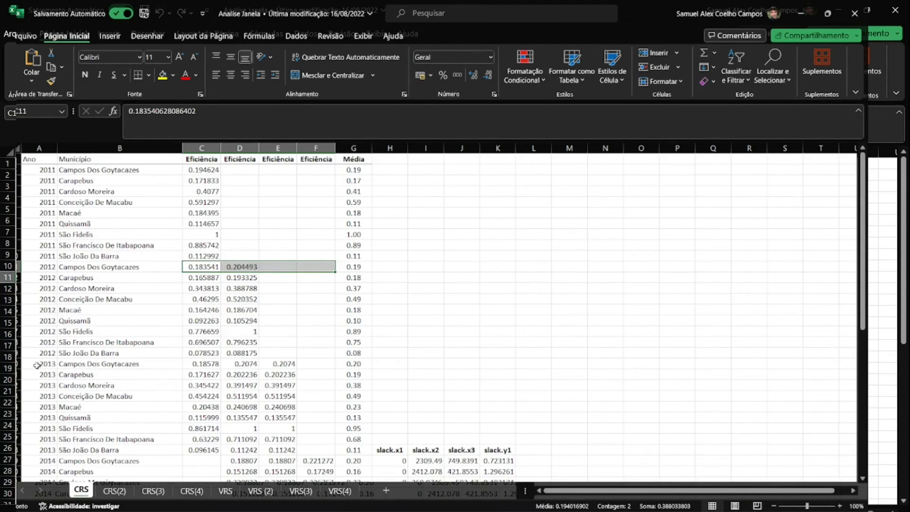
pyautogui.moveTo(190, 364); pyautogui.dragTo(274, 362)
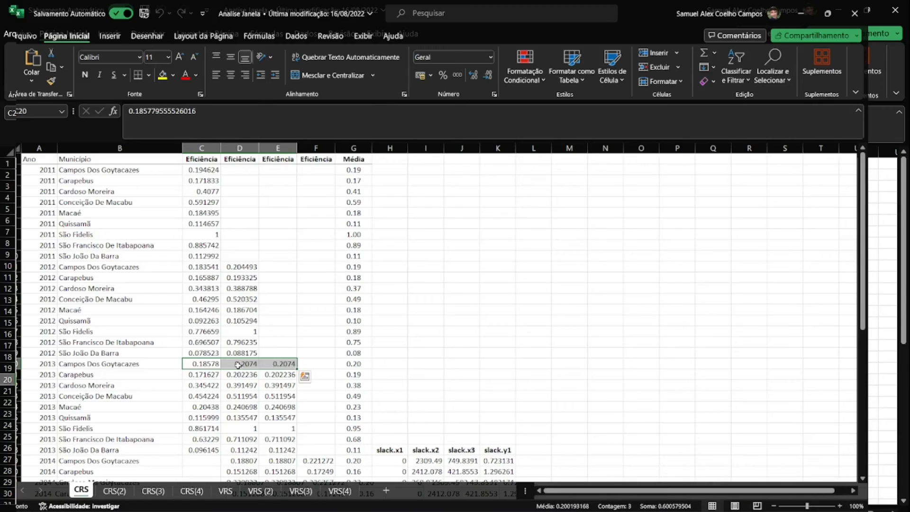
pyautogui.scroll(-7, 306, 360)
pyautogui.scroll(4, 307, 356)
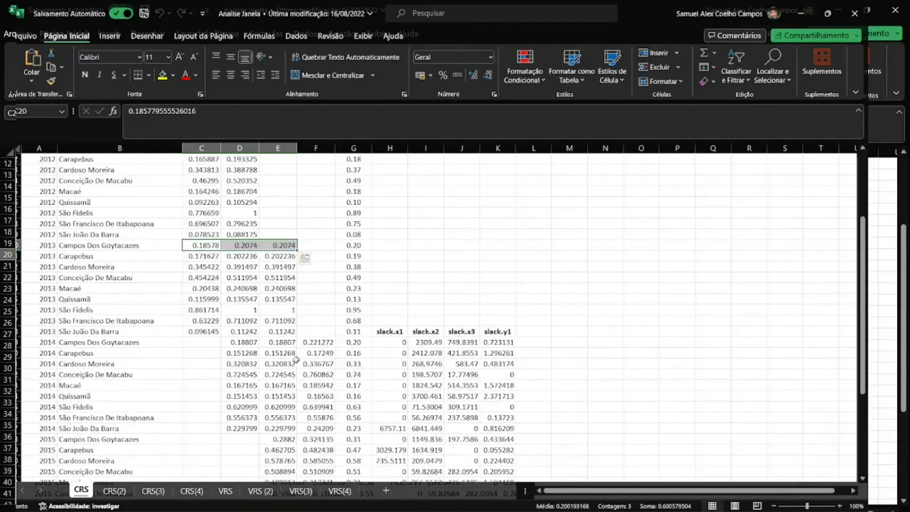
pyautogui.moveTo(238, 344); pyautogui.dragTo(332, 342)
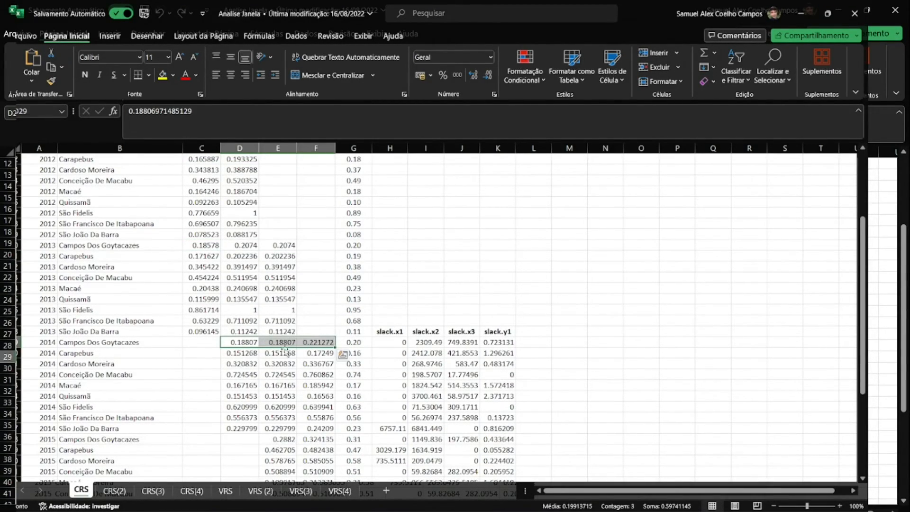
pyautogui.click(354, 342)
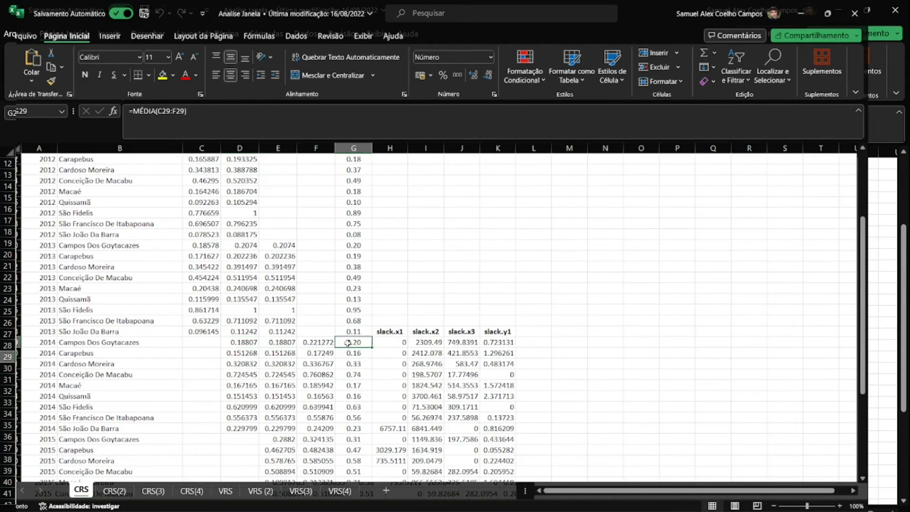
# Step: View the end of the CRS data, review the municipality table and charts on sheet CRS(2), and return to CRS
pyautogui.scroll(-4, 360, 284)
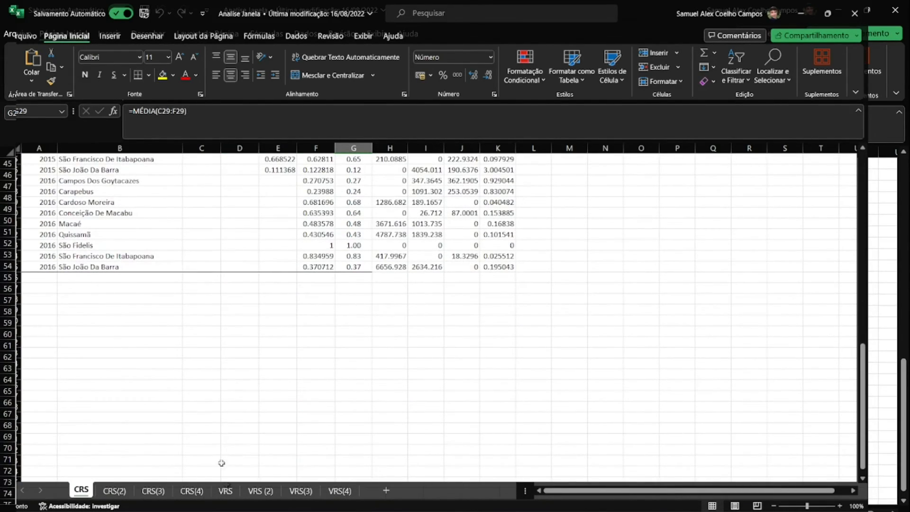
pyautogui.click(114, 490)
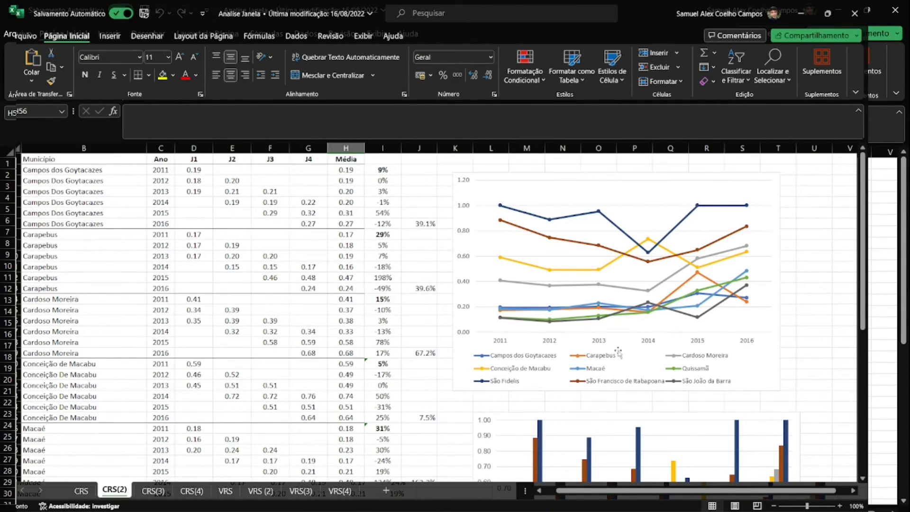
pyautogui.scroll(-7, 609, 348)
pyautogui.scroll(7, 747, 283)
pyautogui.hotkey('ctrl', 'pageup')
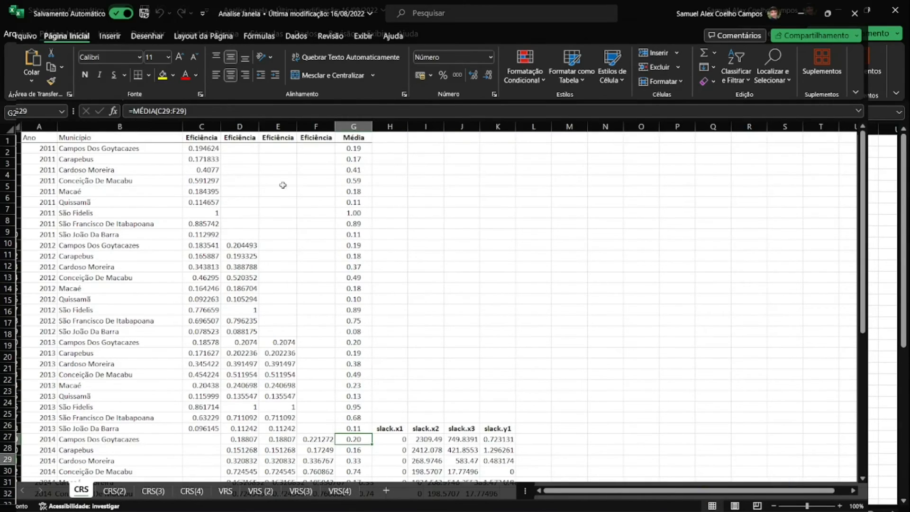
# Step: Highlight columns C to F on the CRS sheet and review the window efficiencies from 2011 through 2016
pyautogui.moveTo(202, 126)
pyautogui.mouseDown()
pyautogui.moveTo(335, 126)
pyautogui.moveTo(335, 134)
pyautogui.mouseUp()
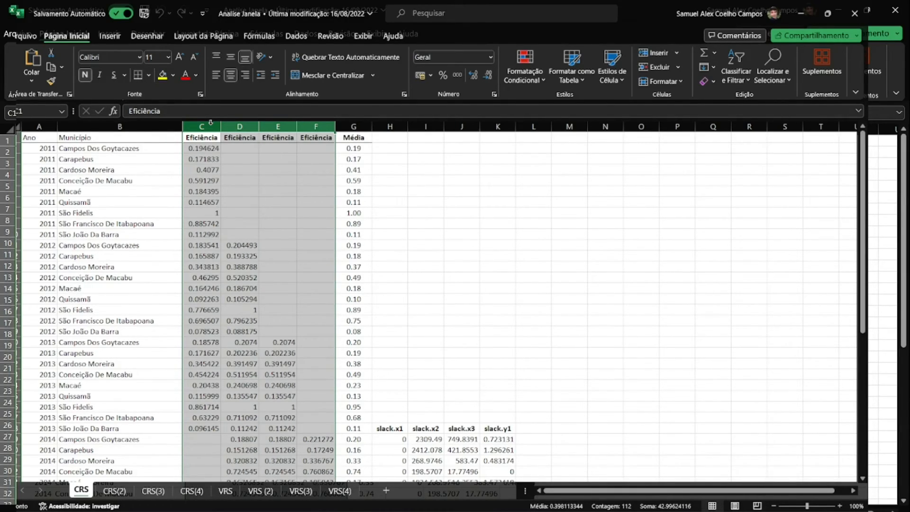
pyautogui.moveTo(202, 127); pyautogui.dragTo(305, 123)
pyautogui.scroll(-7, 256, 371)
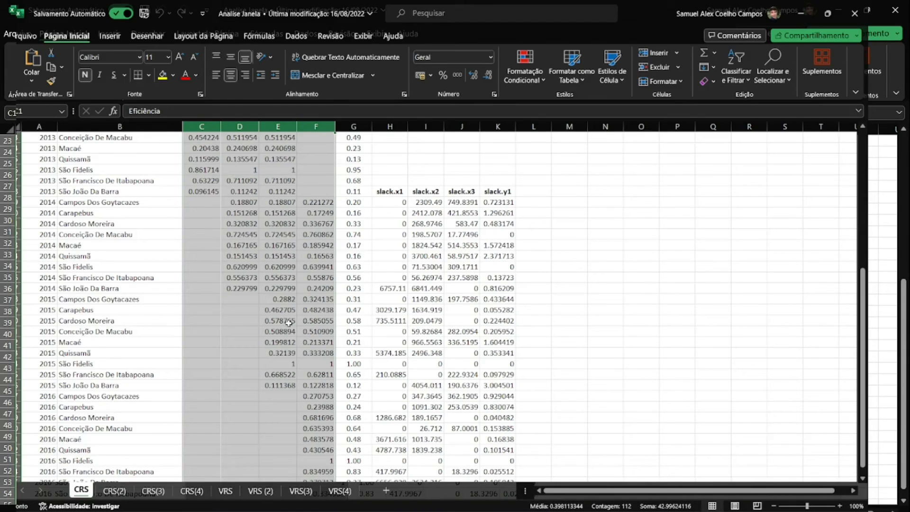
pyautogui.scroll(7, 289, 322)
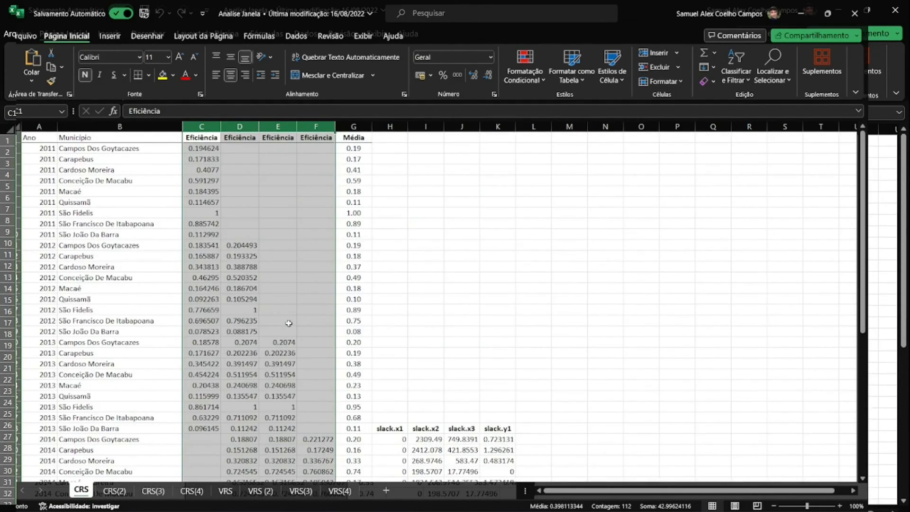
# Step: Highlight the 2011 Campos Dos Goytacazes row from its first efficiency through Média and review the efficiencies and averages through 2016
pyautogui.moveTo(205, 147); pyautogui.dragTo(355, 150)
pyautogui.scroll(-10, 294, 251)
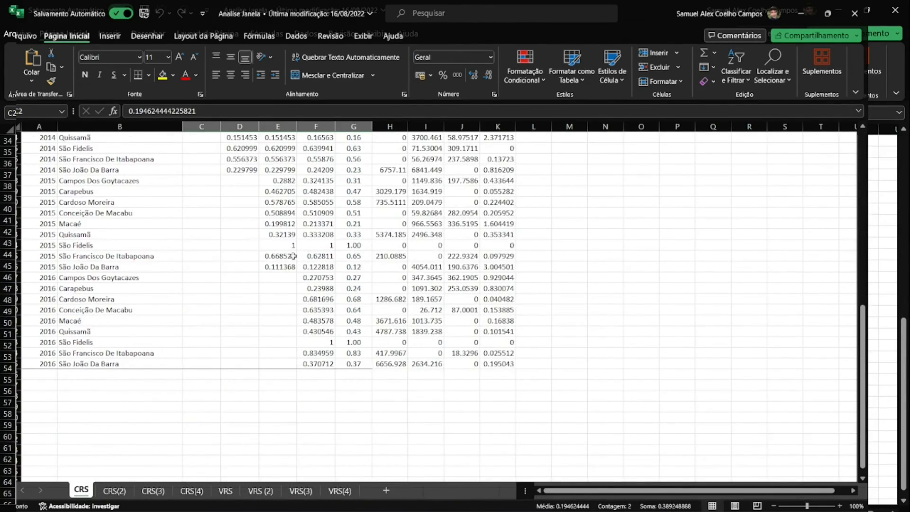
pyautogui.scroll(10, 293, 256)
pyautogui.scroll(-10, 293, 256)
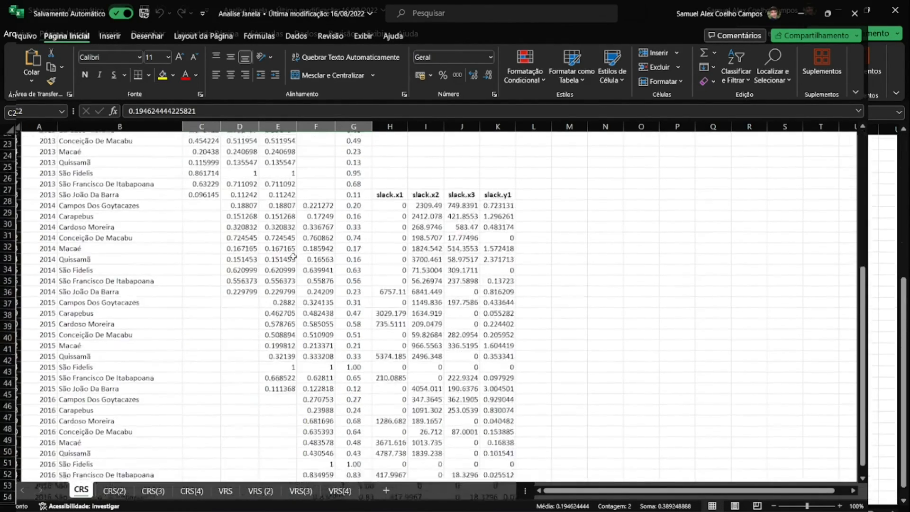
pyautogui.scroll(10, 294, 256)
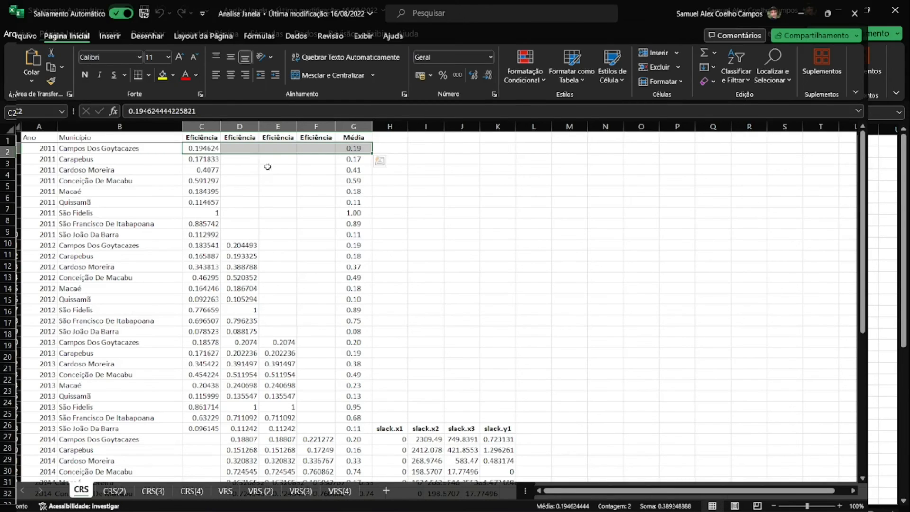
# Step: Highlight efficiency columns C to F, then the 2011 and 2012 records from Ano through Média, reviewing the CRS data through 2016
pyautogui.moveTo(197, 124); pyautogui.dragTo(316, 125)
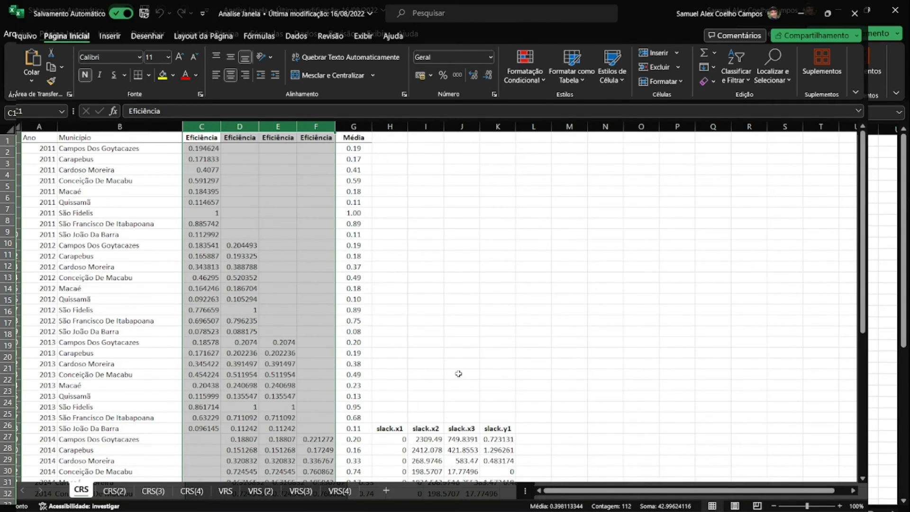
pyautogui.scroll(-7, 459, 371)
pyautogui.scroll(7, 458, 372)
pyautogui.moveTo(38, 149); pyautogui.dragTo(345, 336)
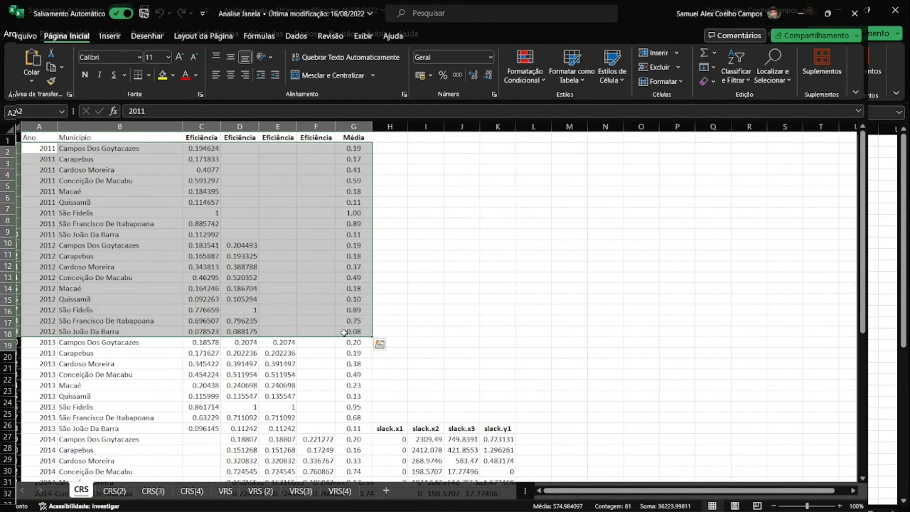
pyautogui.scroll(-10, 341, 334)
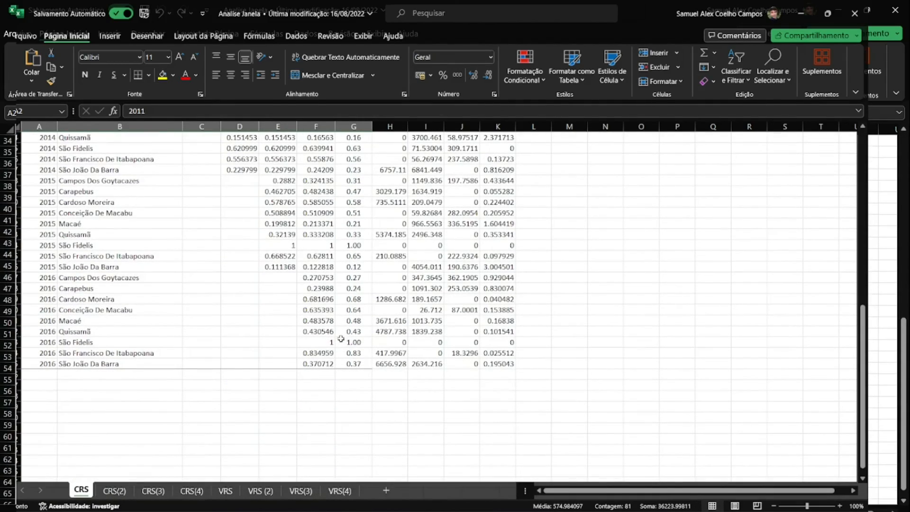
pyautogui.scroll(10, 341, 337)
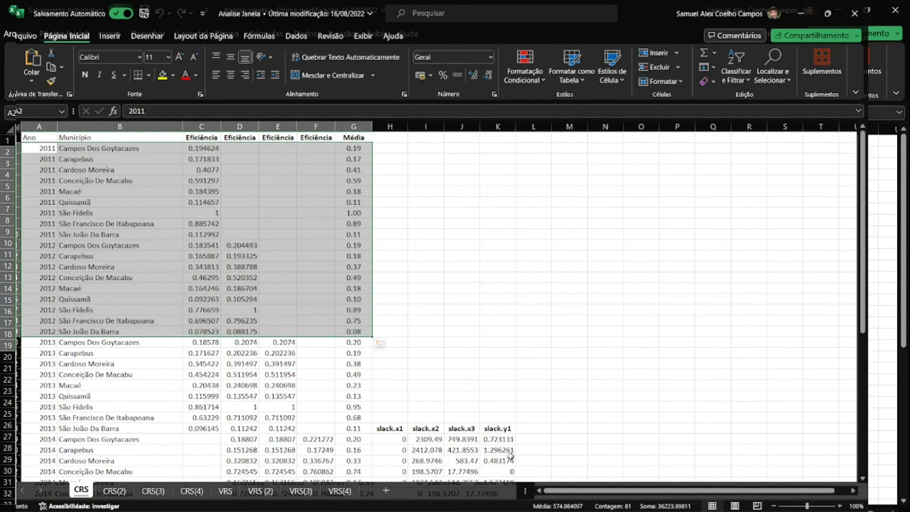